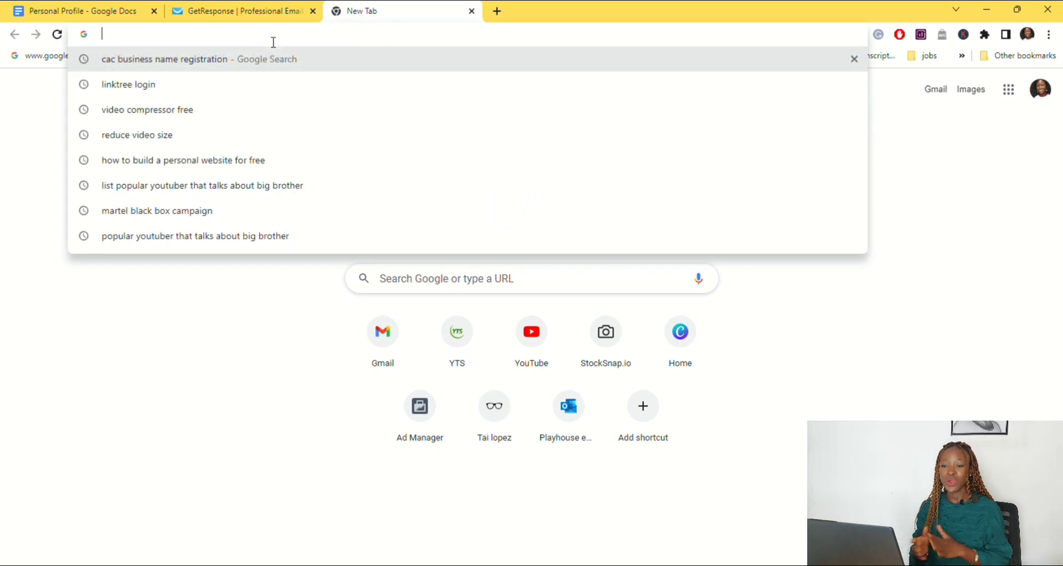
# Go to the getresponse.com website in the new browser tab.
pyautogui.write('getres')
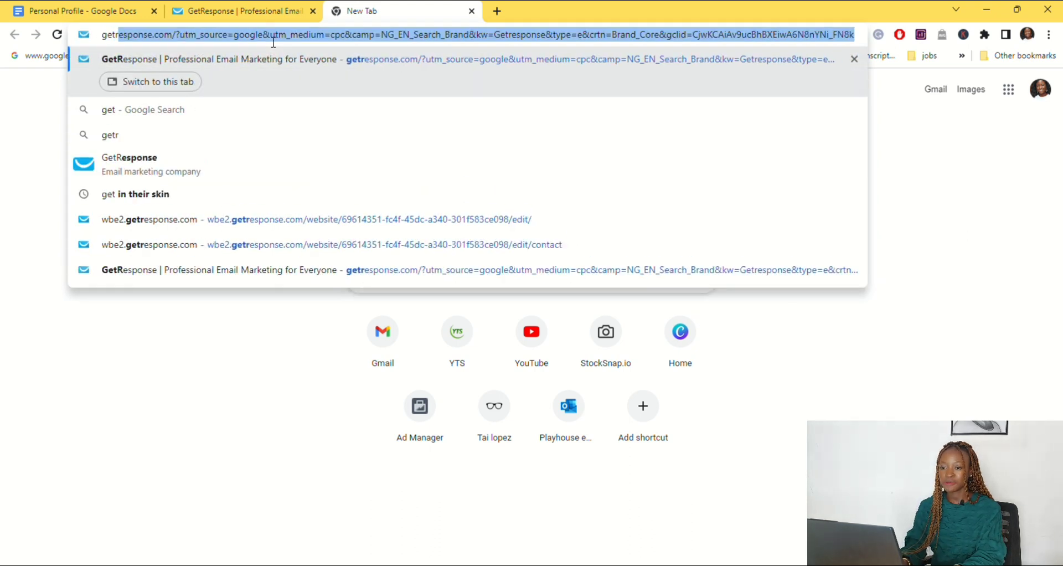
pyautogui.write('pon')
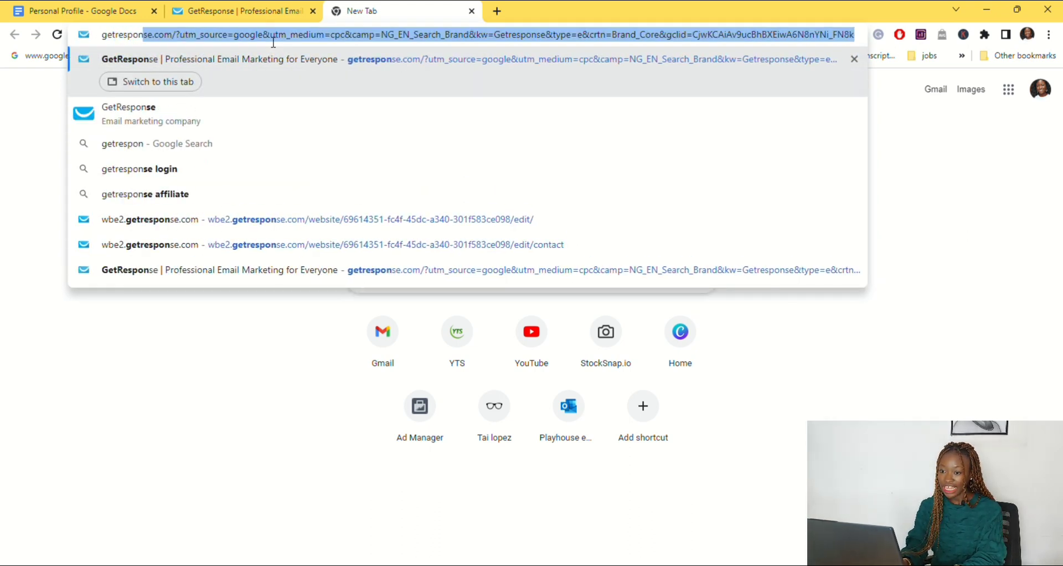
pyautogui.write('se')
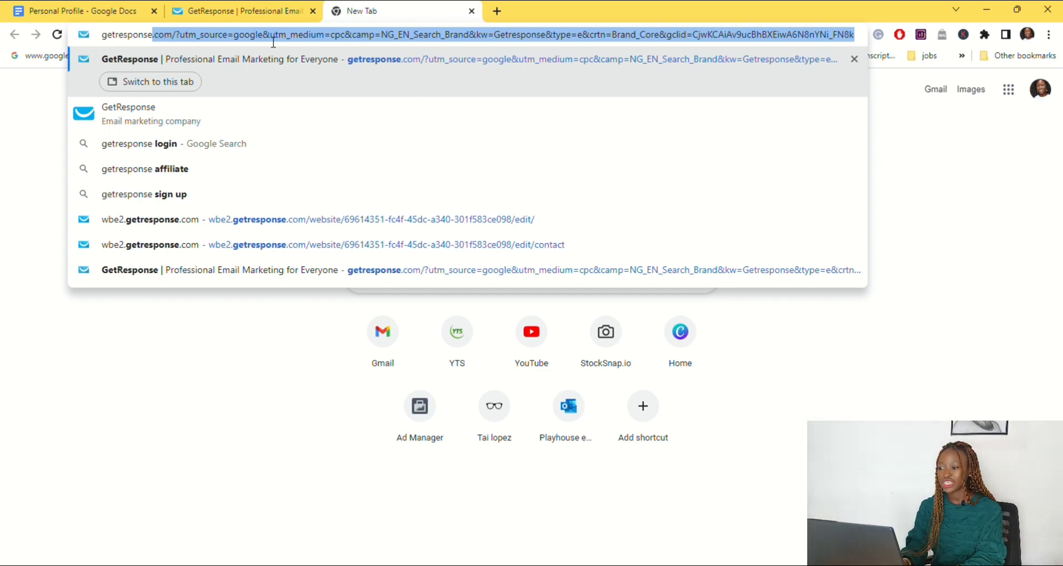
pyautogui.write('.com')
pyautogui.press('Return')
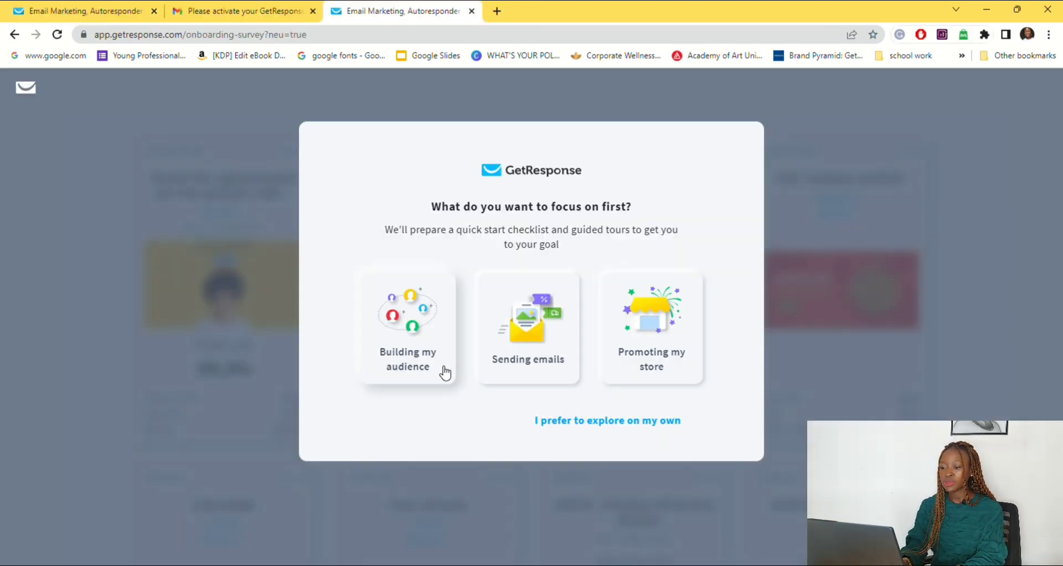
# Choose "Building my audience" as the first focus in the onboarding survey and continue.
pyautogui.click(442, 370)
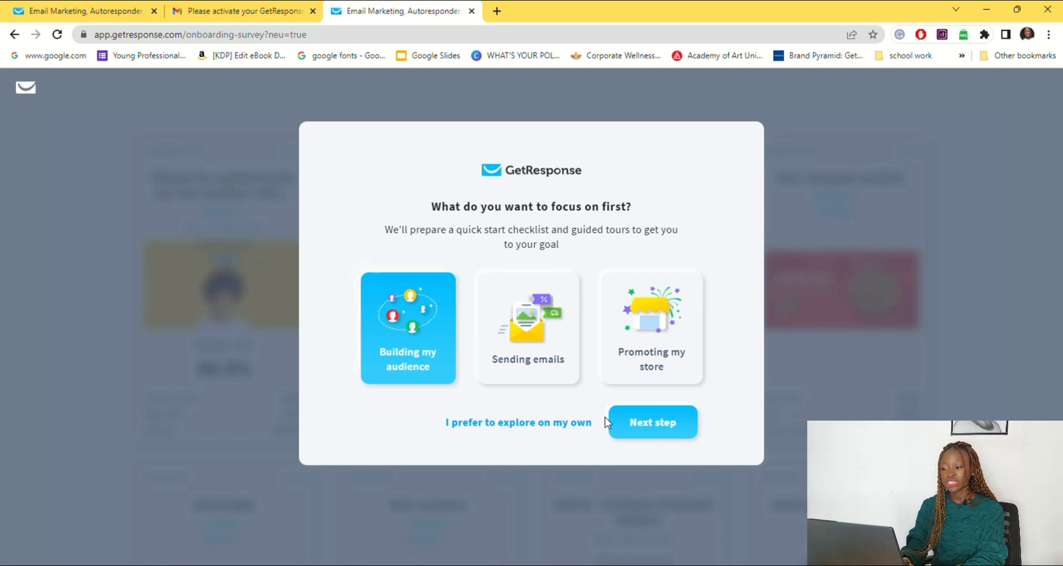
pyautogui.click(667, 429)
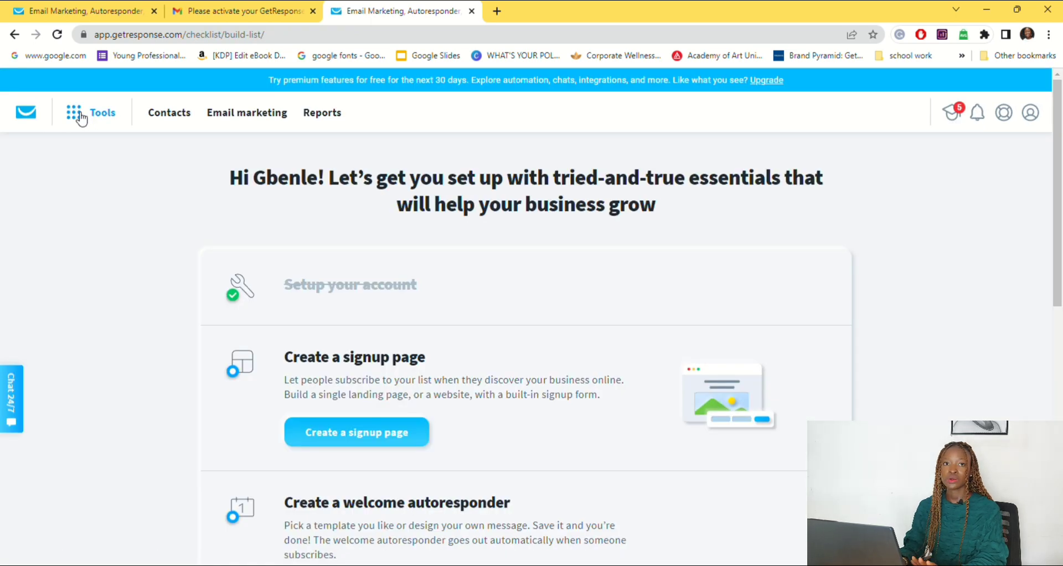
# Open the Website Builder and create a new website using a ready-made template.
pyautogui.click(82, 118)
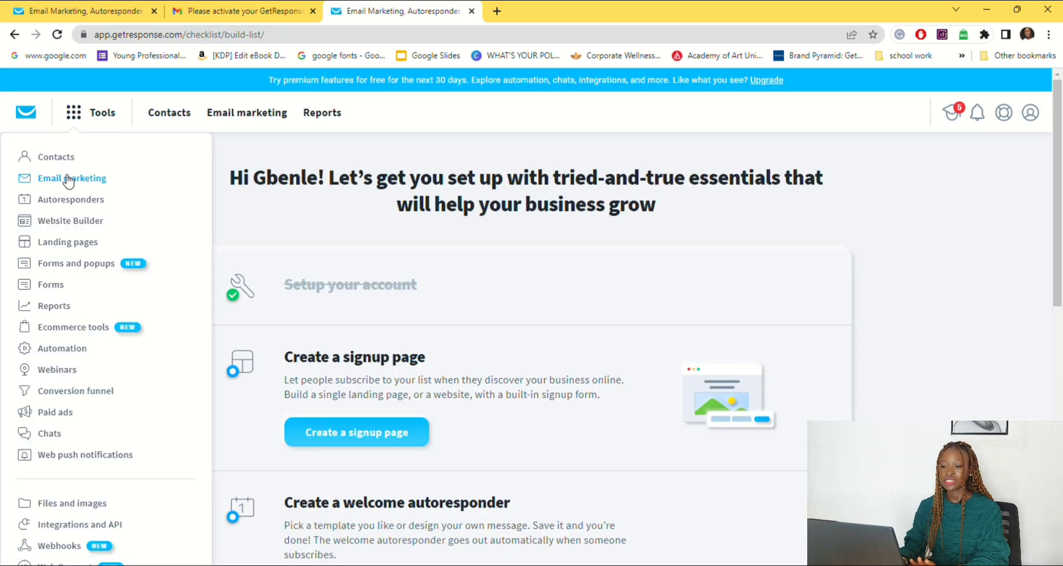
pyautogui.click(72, 225)
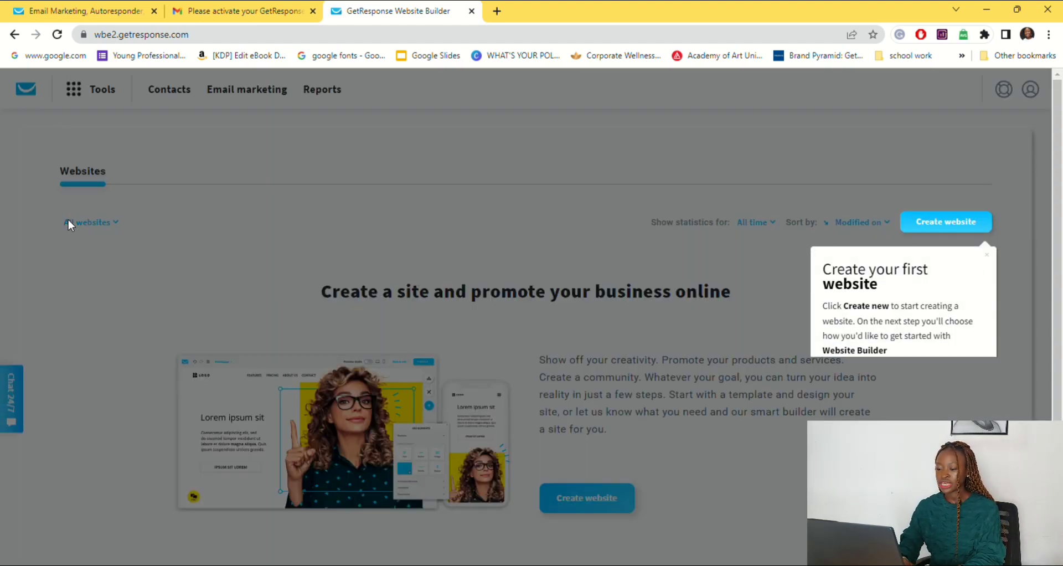
pyautogui.click(963, 222)
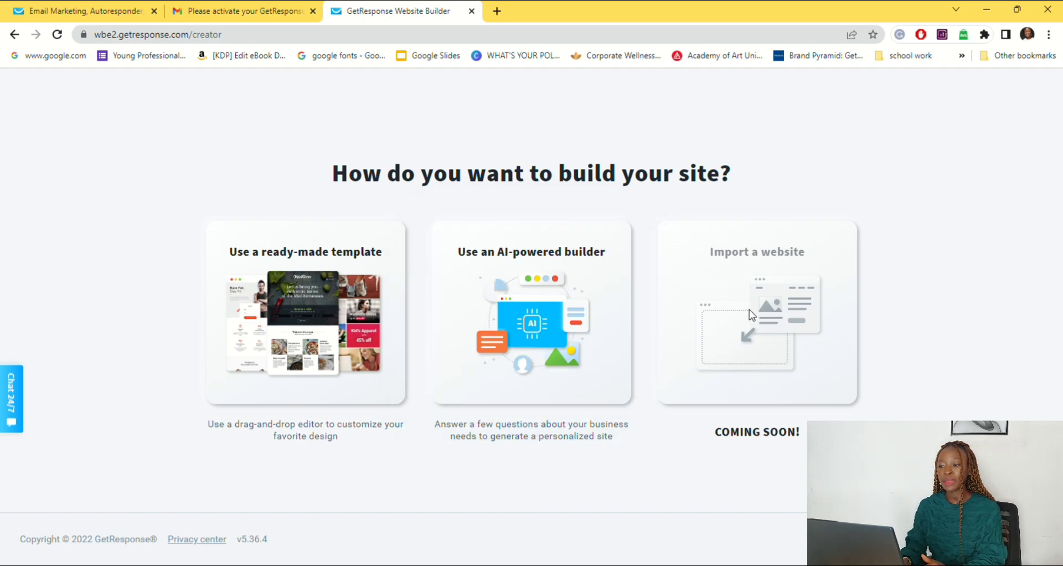
pyautogui.click(324, 341)
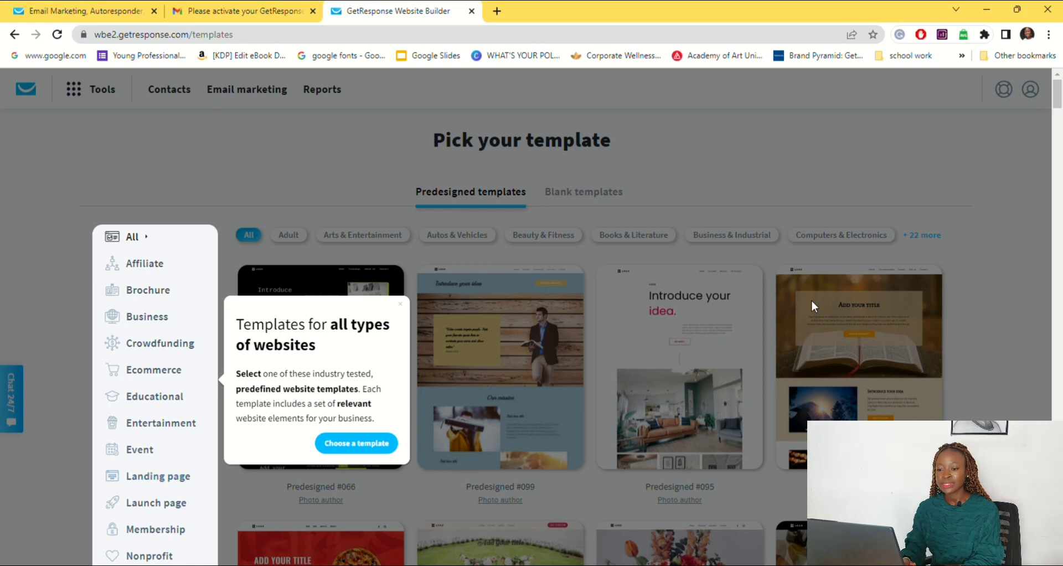
# Filter the predesigned templates to the Business category and open the full site preview of Predesigned #001.
pyautogui.moveTo(1059, 100)
pyautogui.mouseDown()
pyautogui.moveTo(1059, 112)
pyautogui.moveTo(1059, 102)
pyautogui.mouseUp()
pyautogui.click(159, 290)
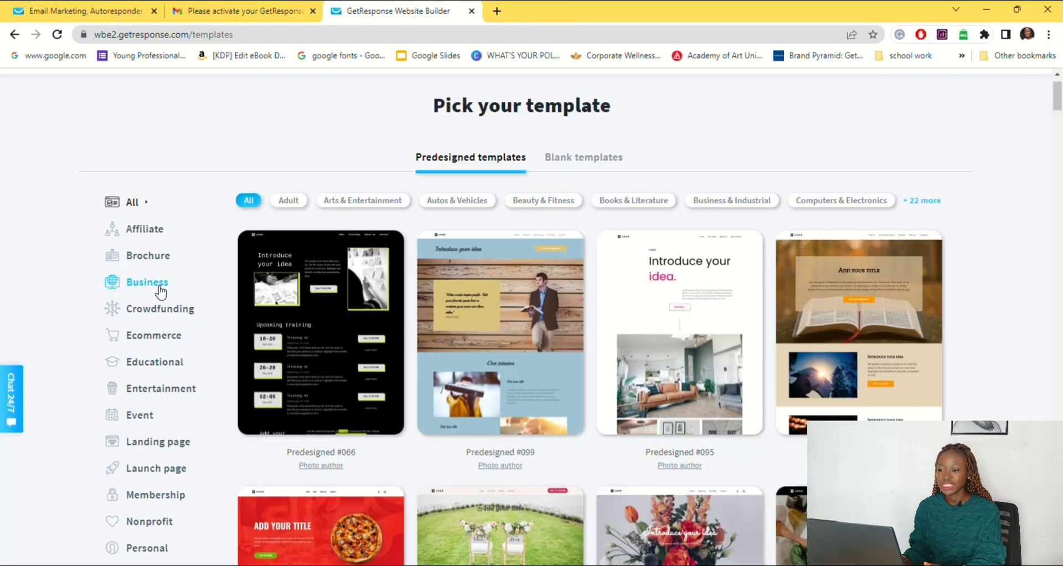
pyautogui.click(161, 292)
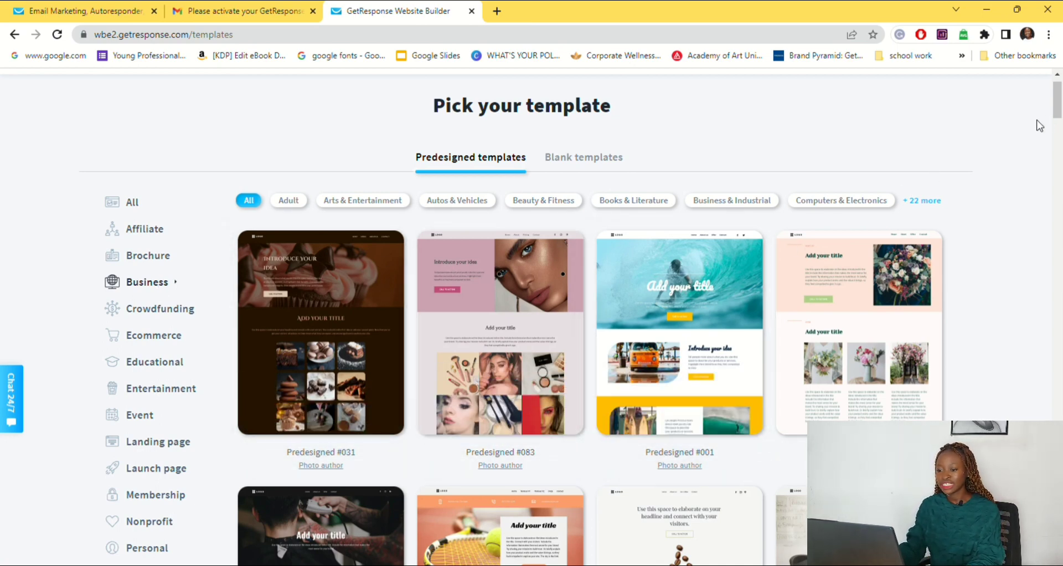
pyautogui.moveTo(1057, 108); pyautogui.dragTo(1060, 272)
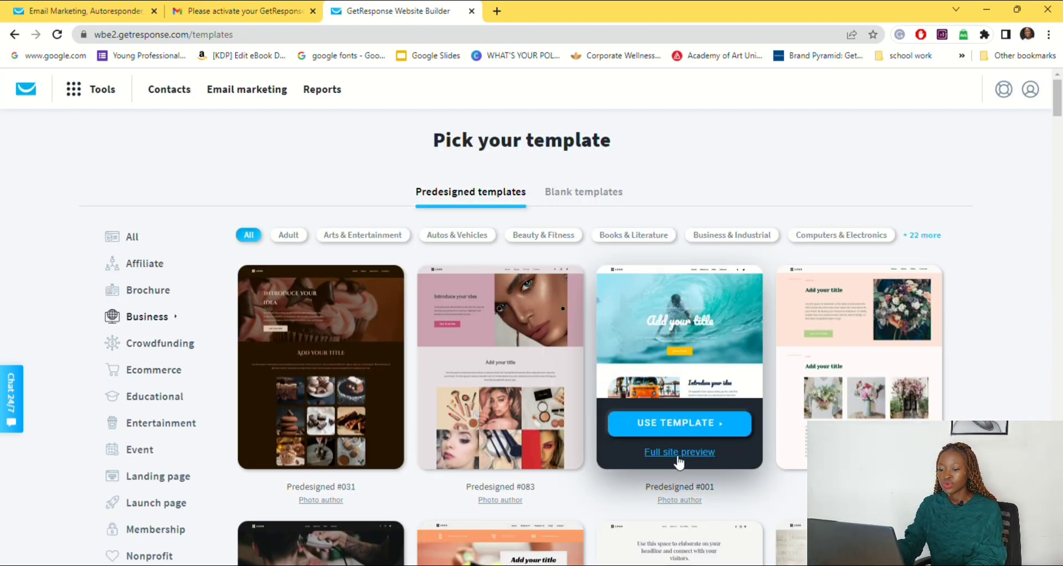
pyautogui.click(678, 452)
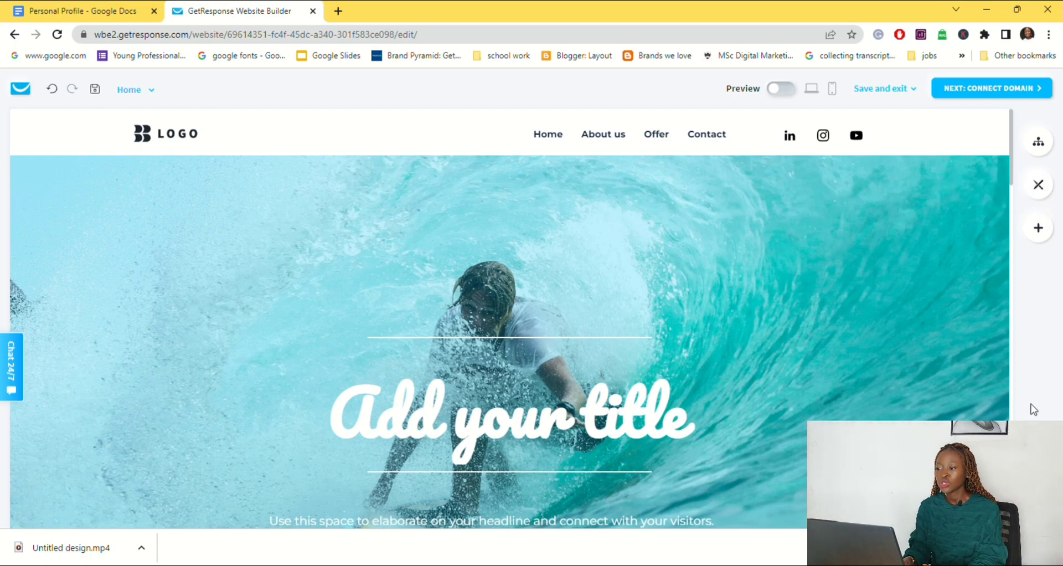
# Examine the header's social media block: its listed platforms, their link fields and the additional platforms that can be added.
pyautogui.click(873, 135)
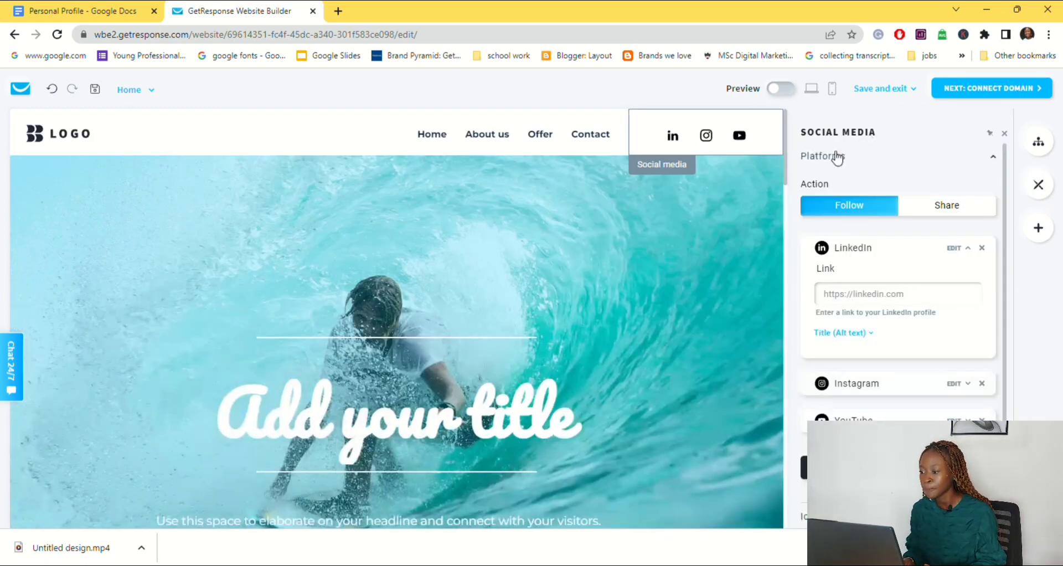
pyautogui.click(994, 160)
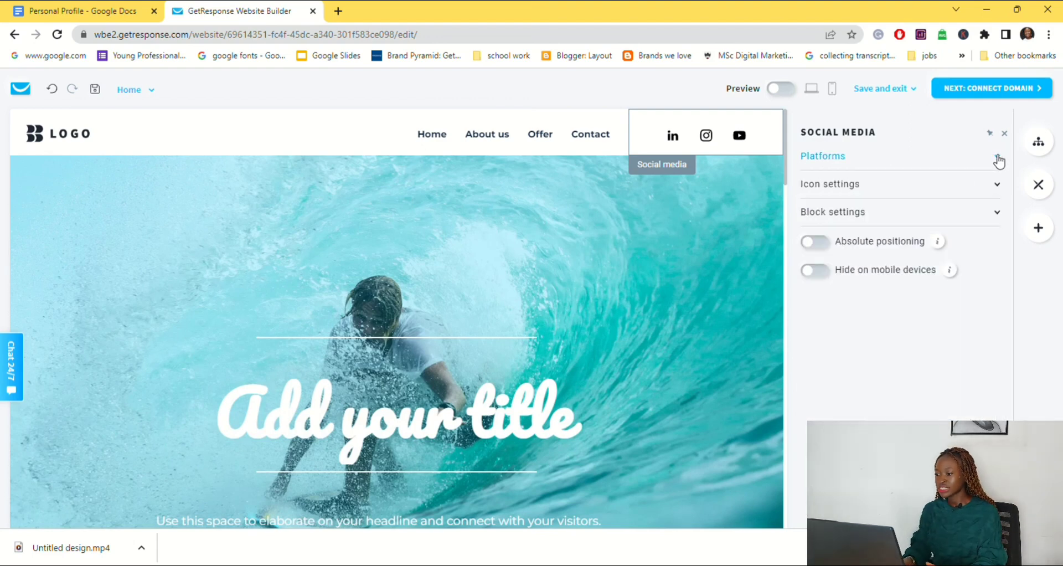
pyautogui.click(995, 162)
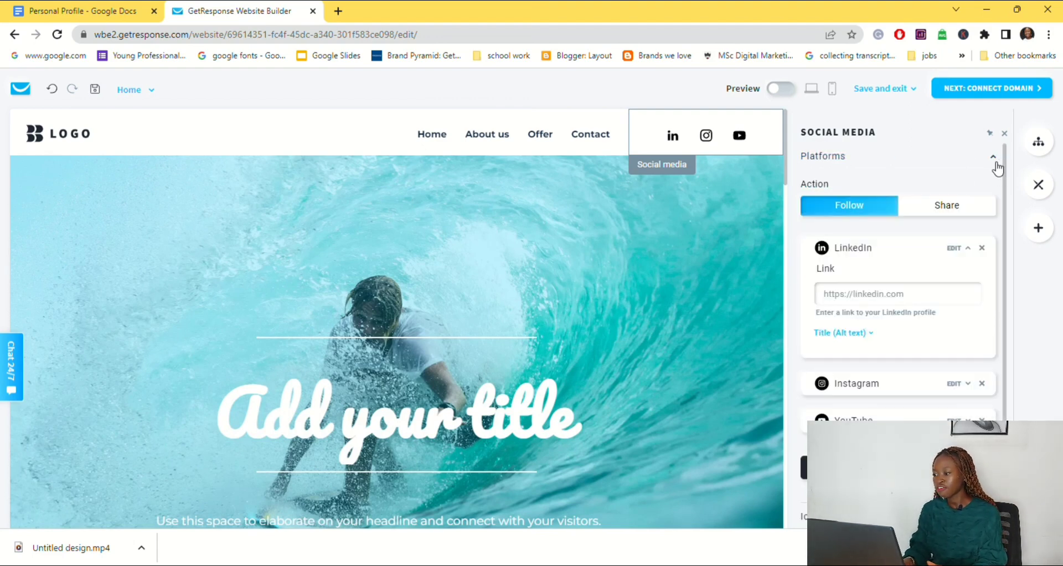
pyautogui.click(968, 249)
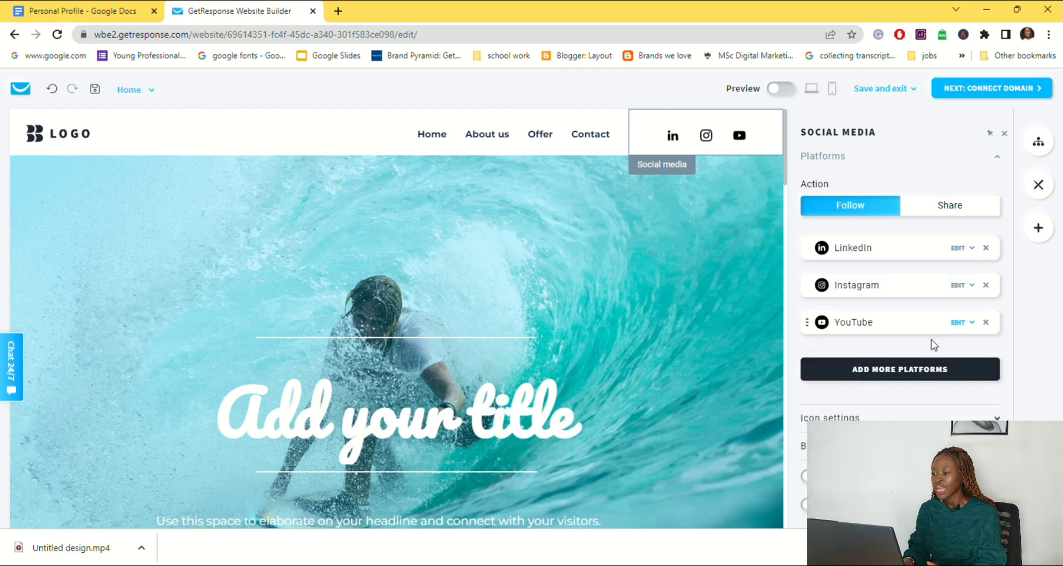
pyautogui.click(900, 374)
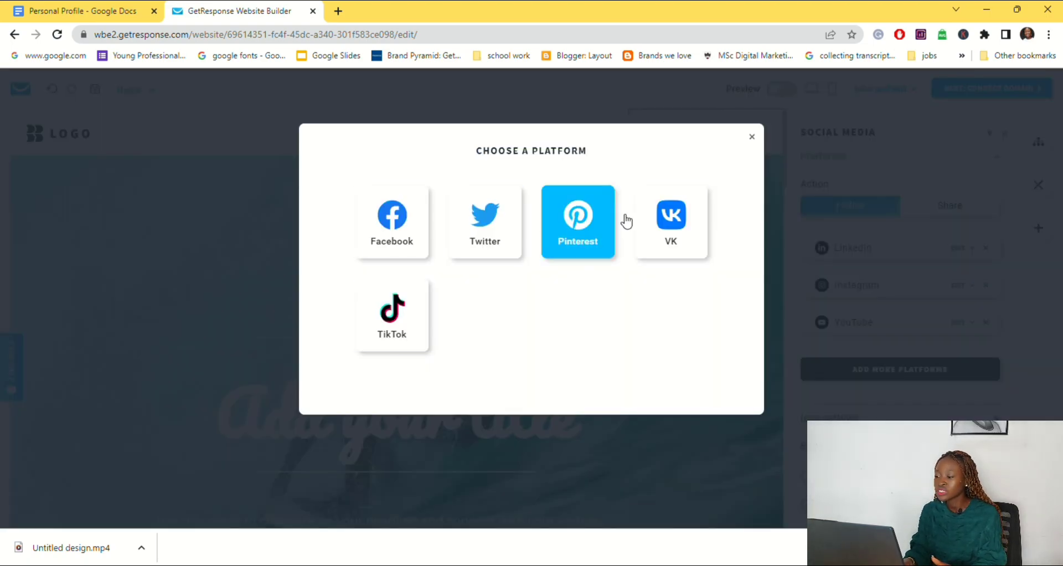
pyautogui.click(751, 136)
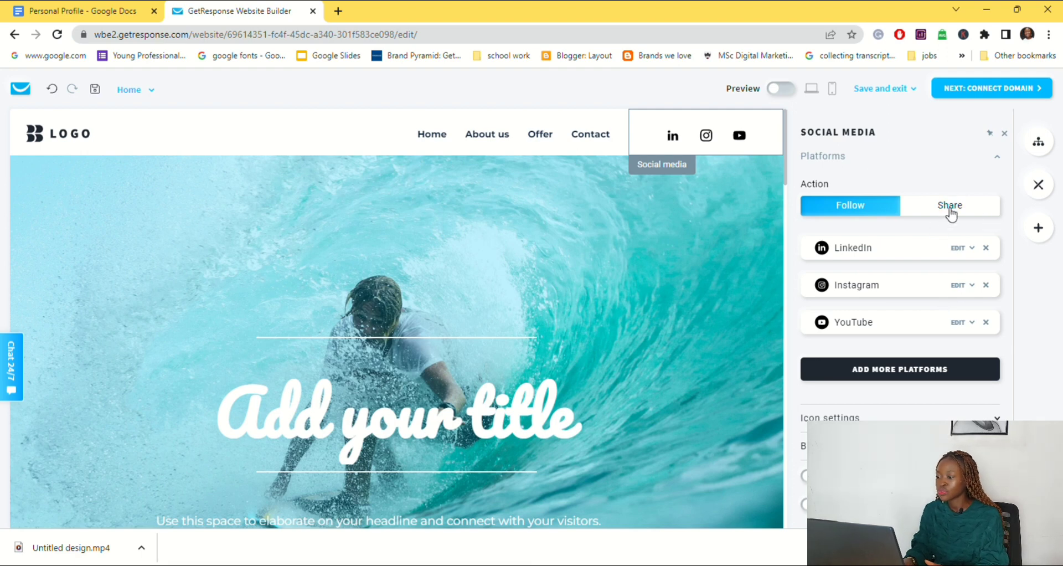
pyautogui.click(1000, 162)
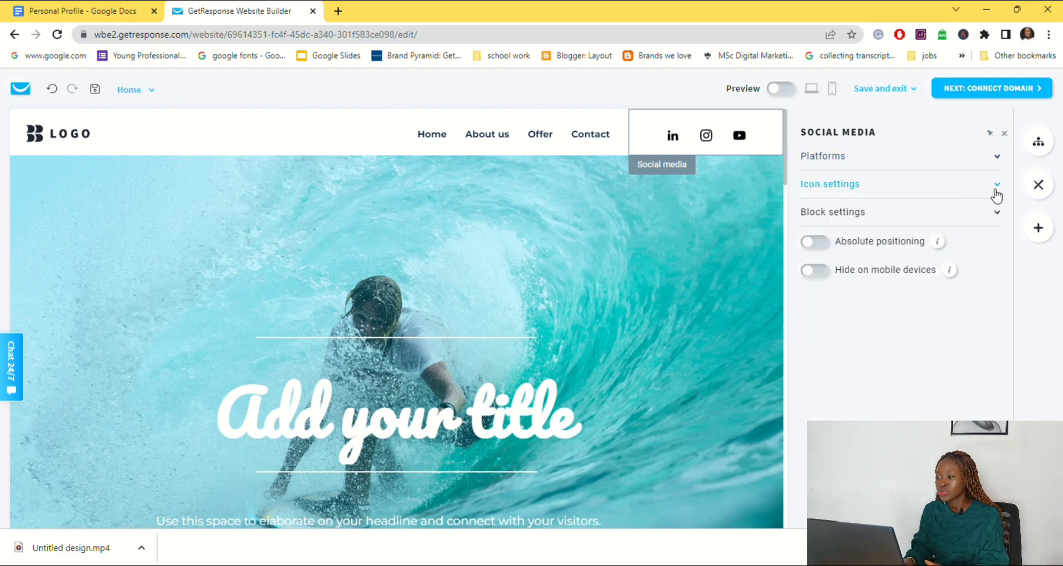
# Review the social media icon settings, trying left alignment for the icons and restoring centre alignment.
pyautogui.click(998, 185)
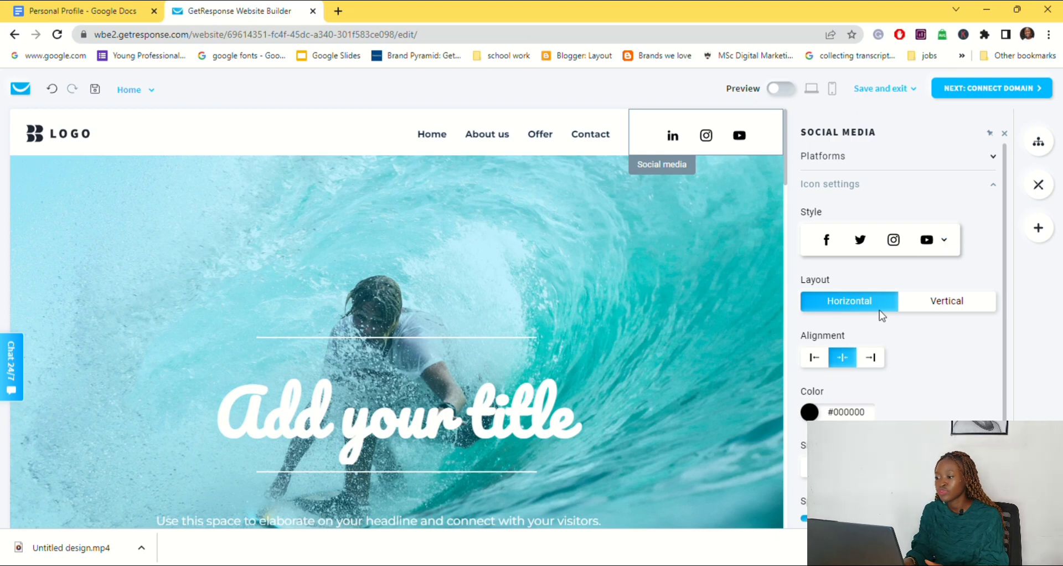
pyautogui.scroll(-2, 937, 341)
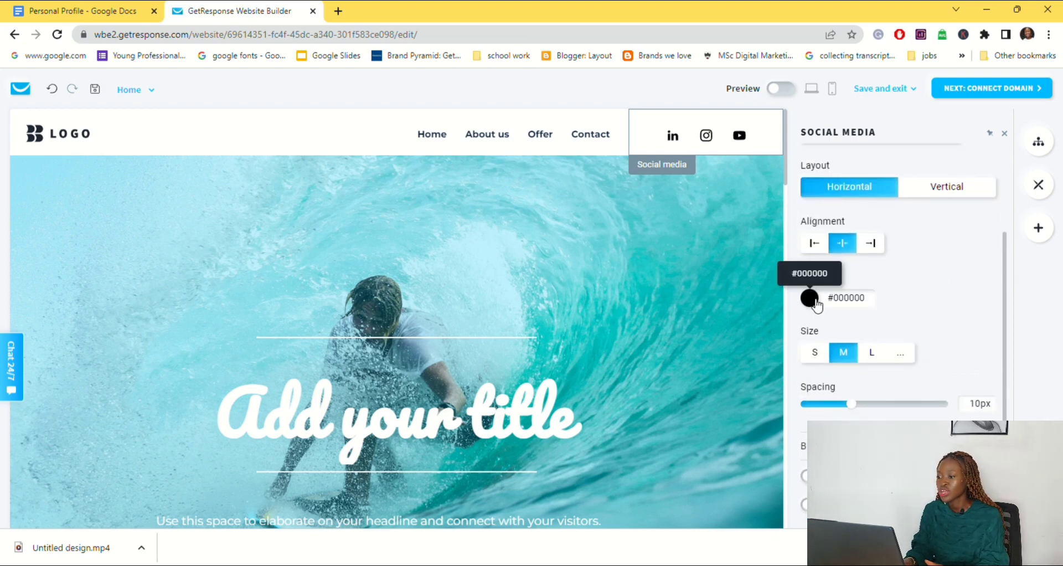
pyautogui.click(820, 249)
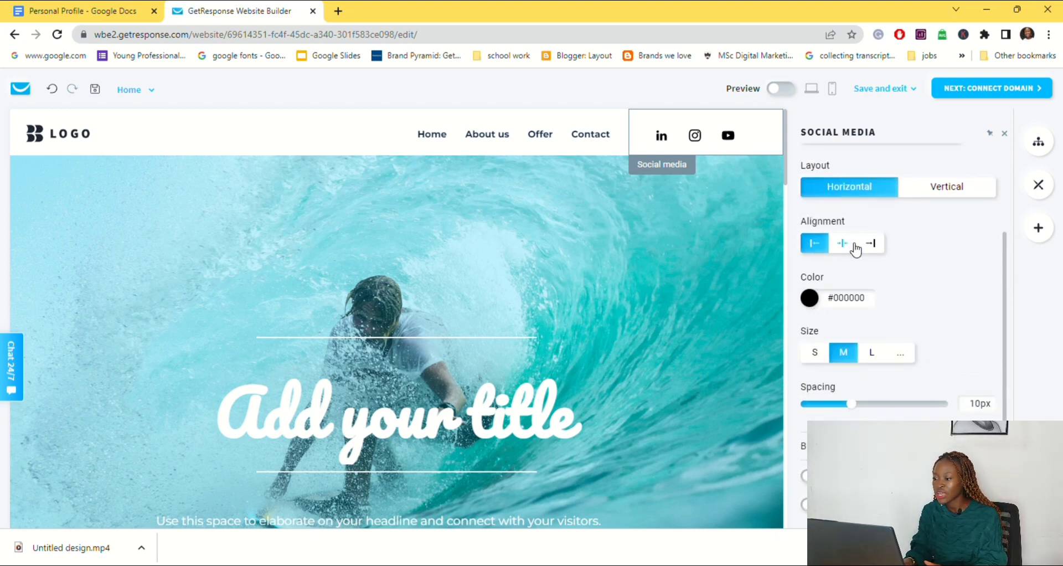
pyautogui.click(859, 245)
pyautogui.click(842, 244)
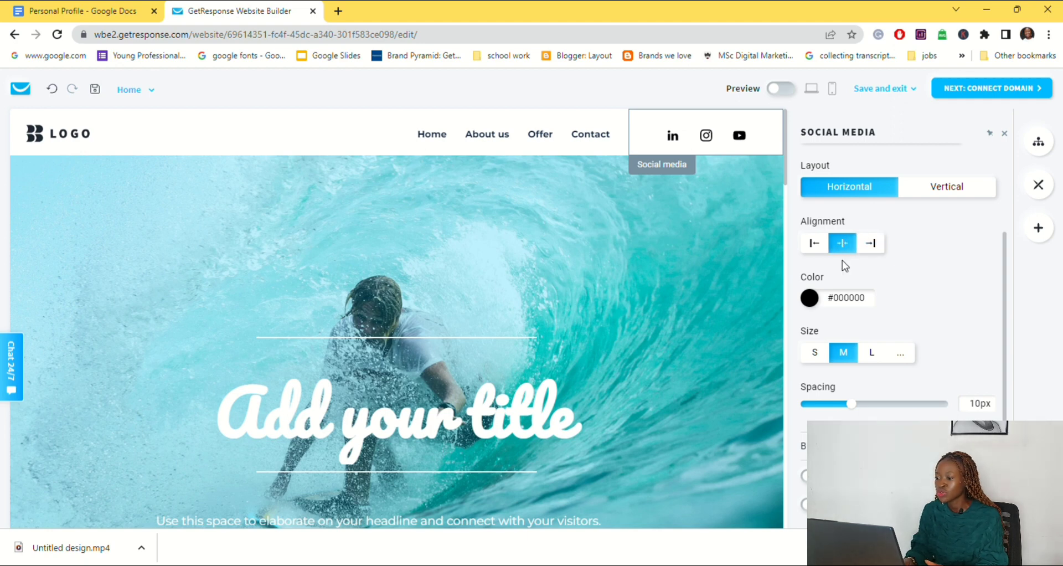
pyautogui.scroll(3, 892, 332)
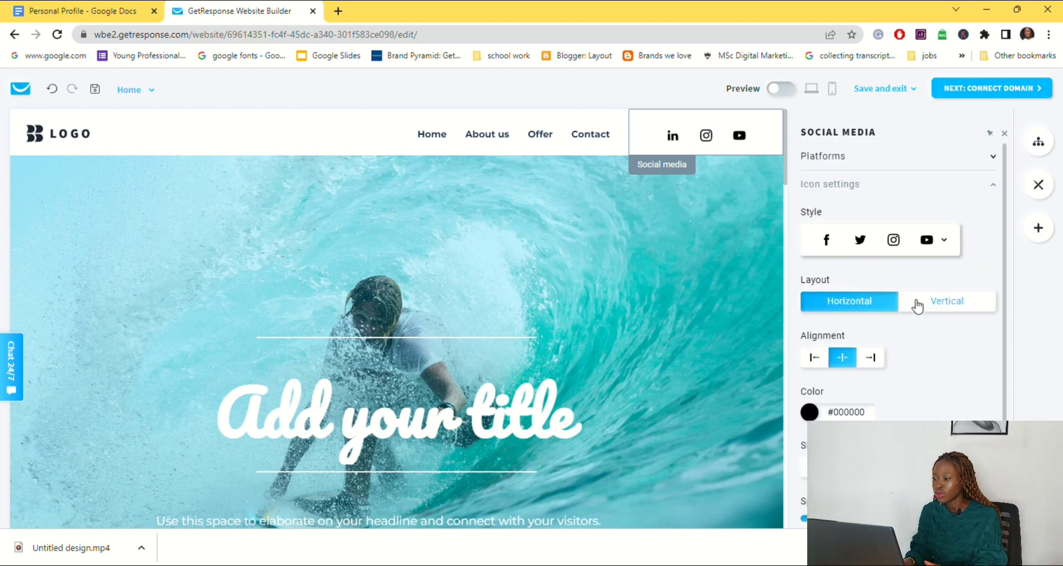
pyautogui.click(997, 184)
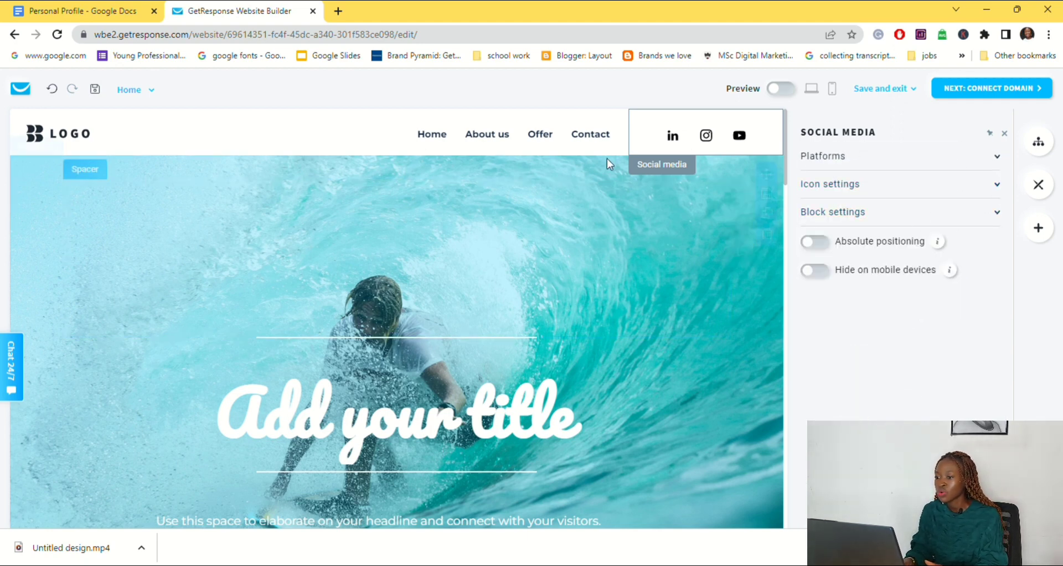
# Examine the site menu's text settings, including layout, font, size, colour, alignment and hover effect.
pyautogui.click(586, 145)
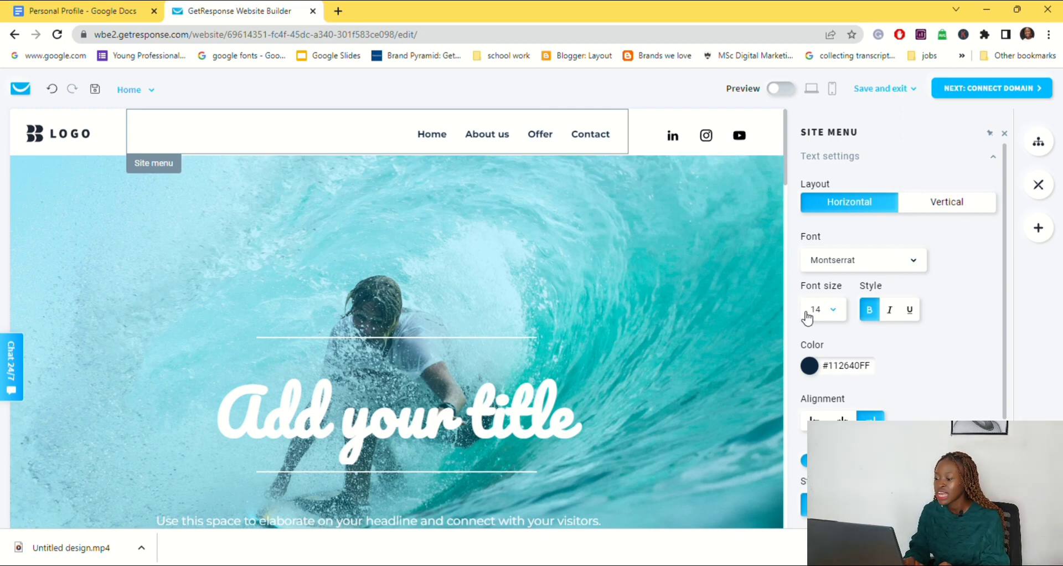
pyautogui.scroll(-2, 825, 380)
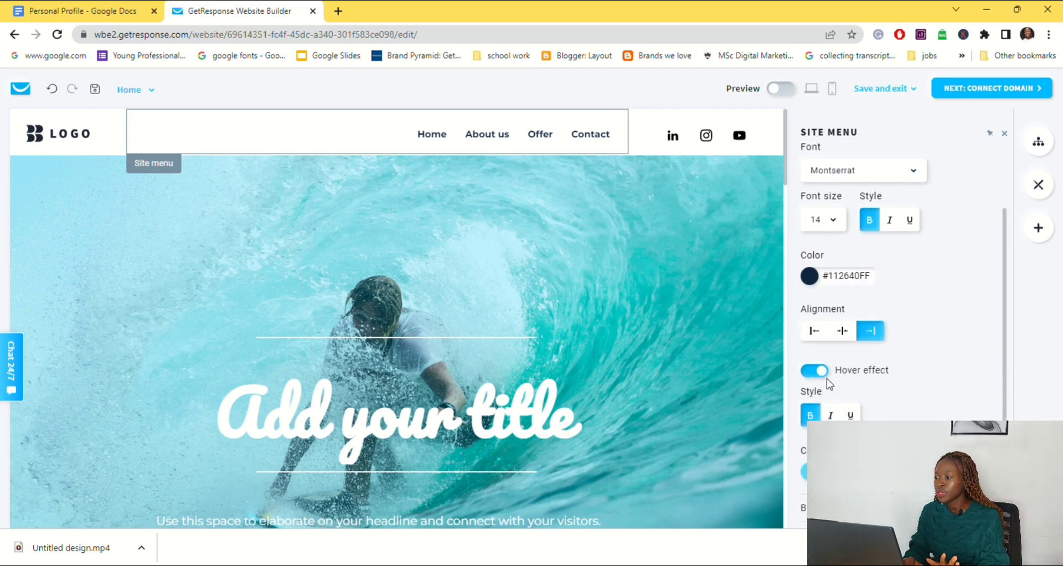
pyautogui.scroll(-1, 848, 412)
pyautogui.scroll(3, 940, 351)
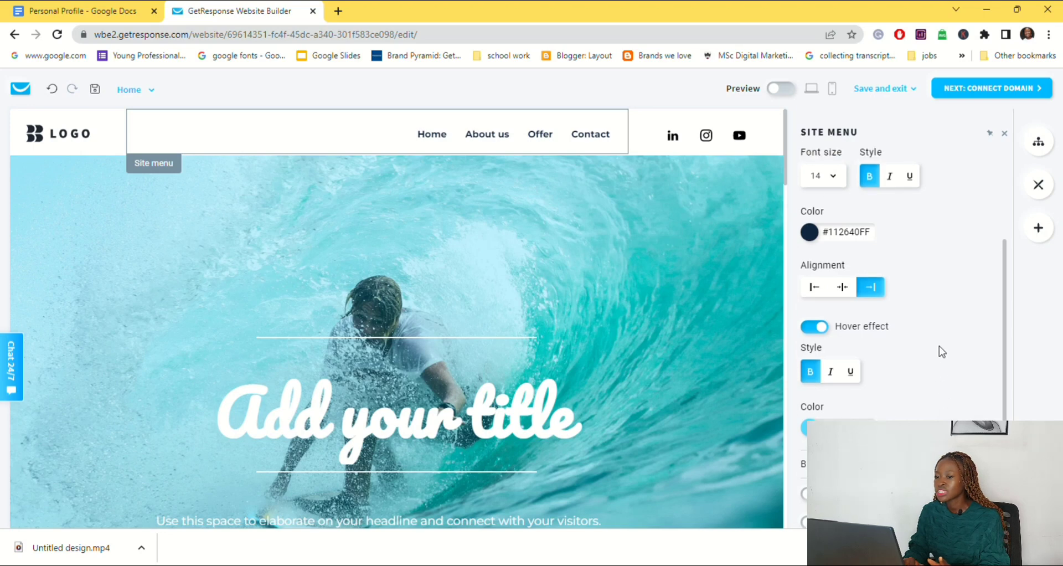
pyautogui.click(995, 161)
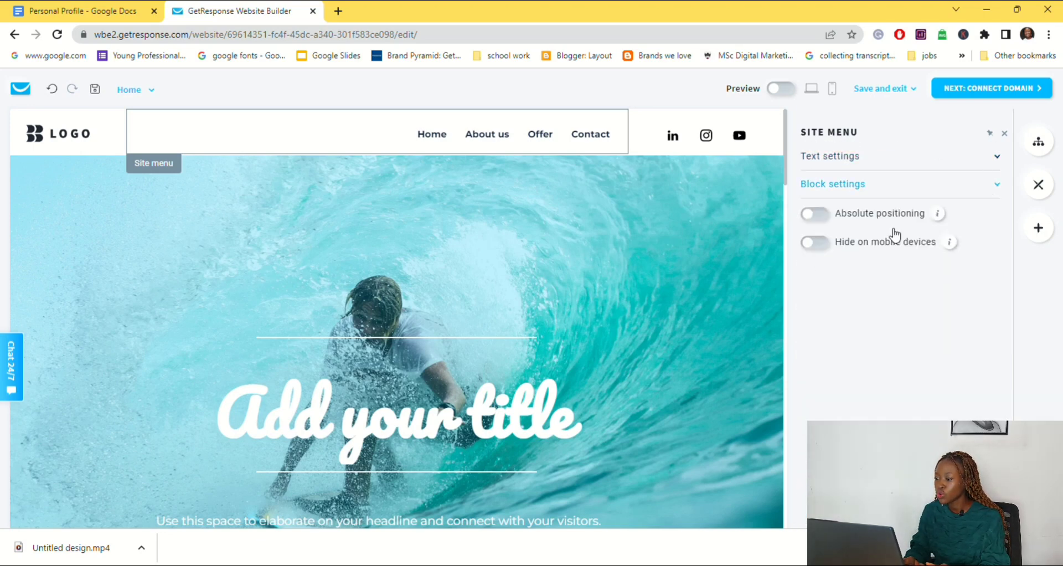
# Replace the header's placeholder logo with the stored image Untitled-1-01 and enlarge it slightly.
pyautogui.click(82, 143)
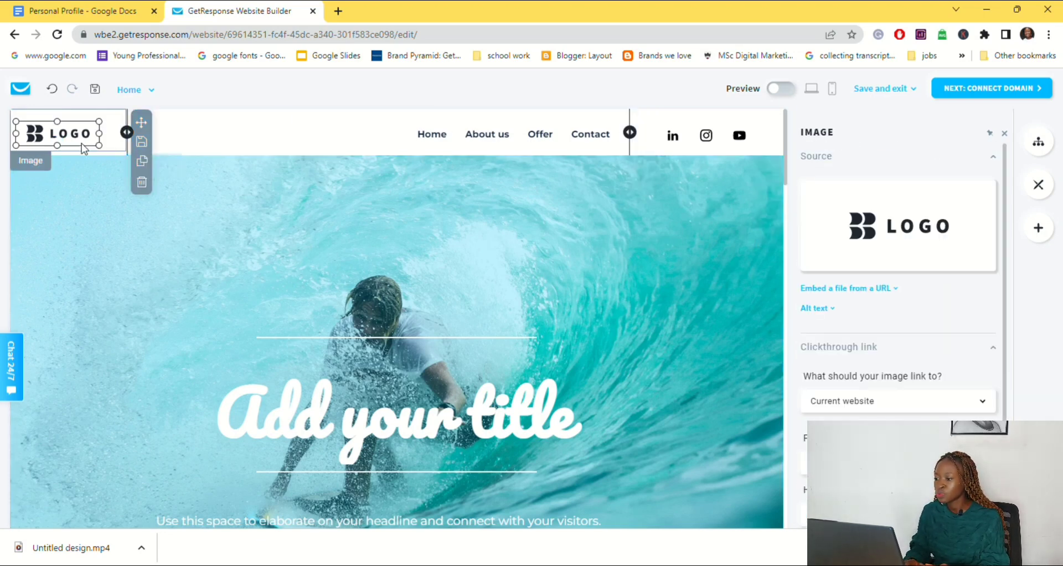
pyautogui.moveTo(880, 242)
pyautogui.scroll(-3, 862, 327)
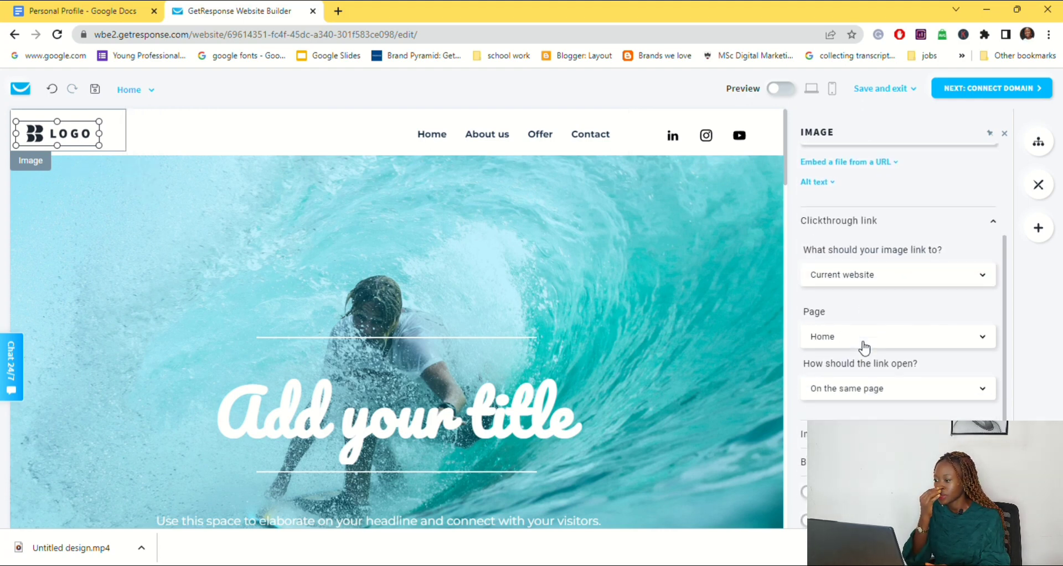
pyautogui.scroll(3, 872, 380)
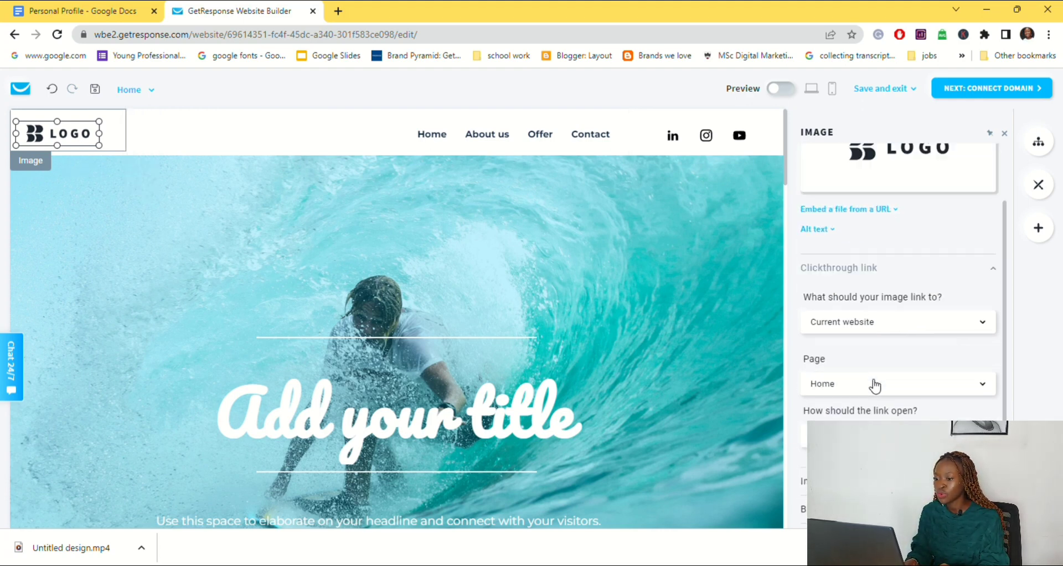
pyautogui.click(898, 227)
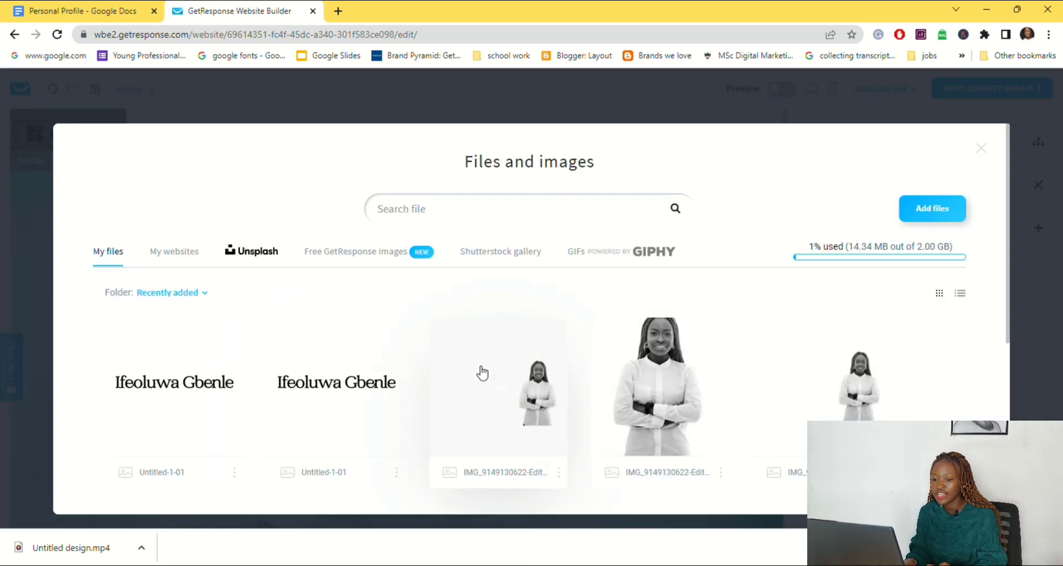
pyautogui.moveTo(330, 405)
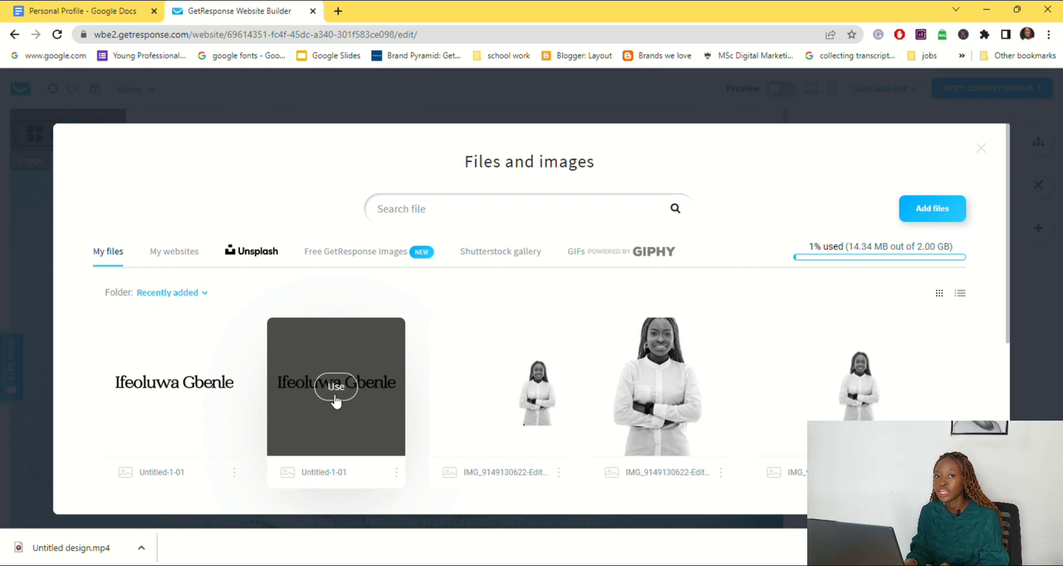
pyautogui.click(946, 212)
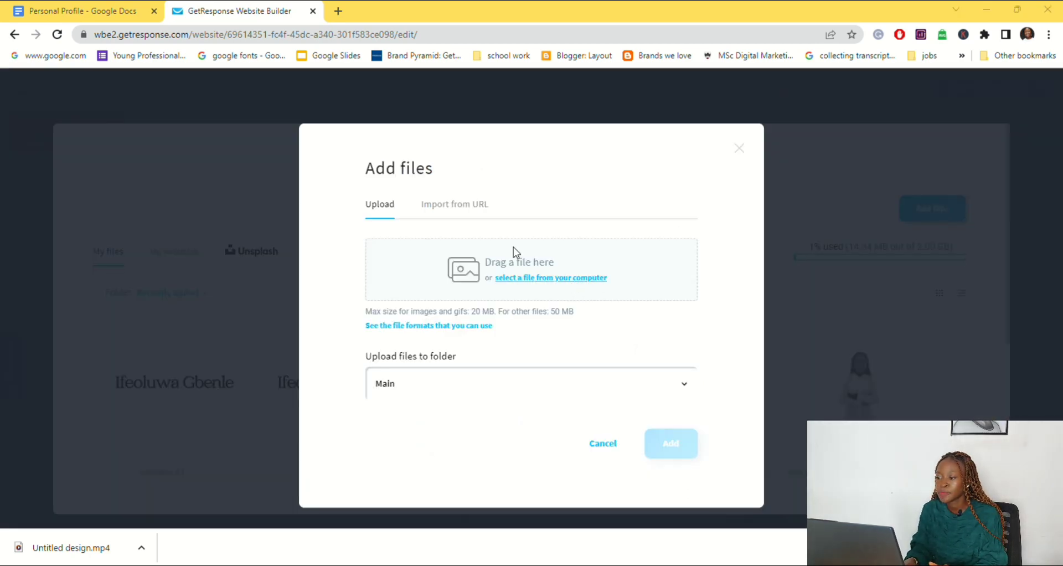
pyautogui.click(739, 148)
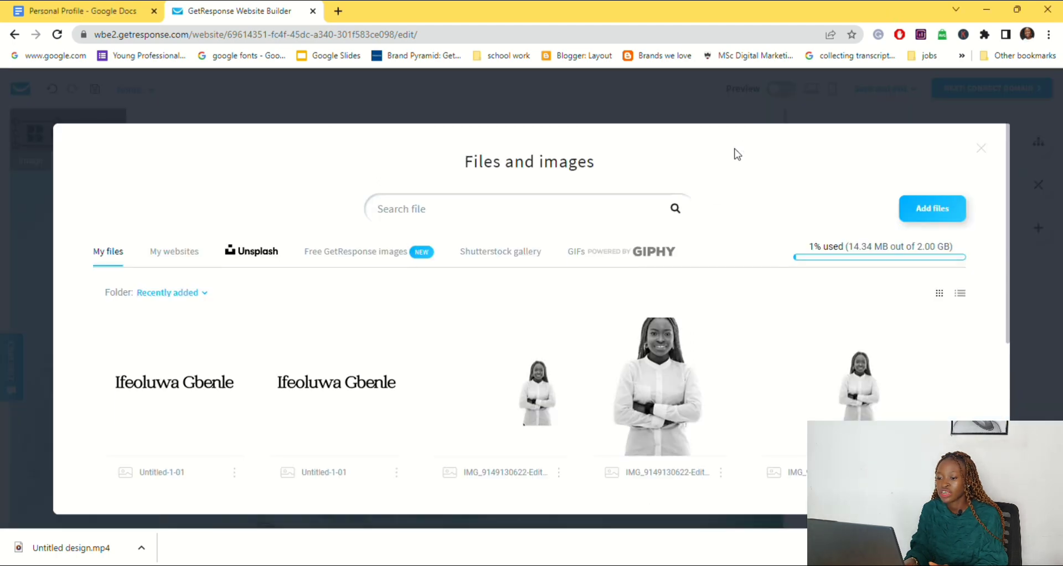
pyautogui.click(338, 387)
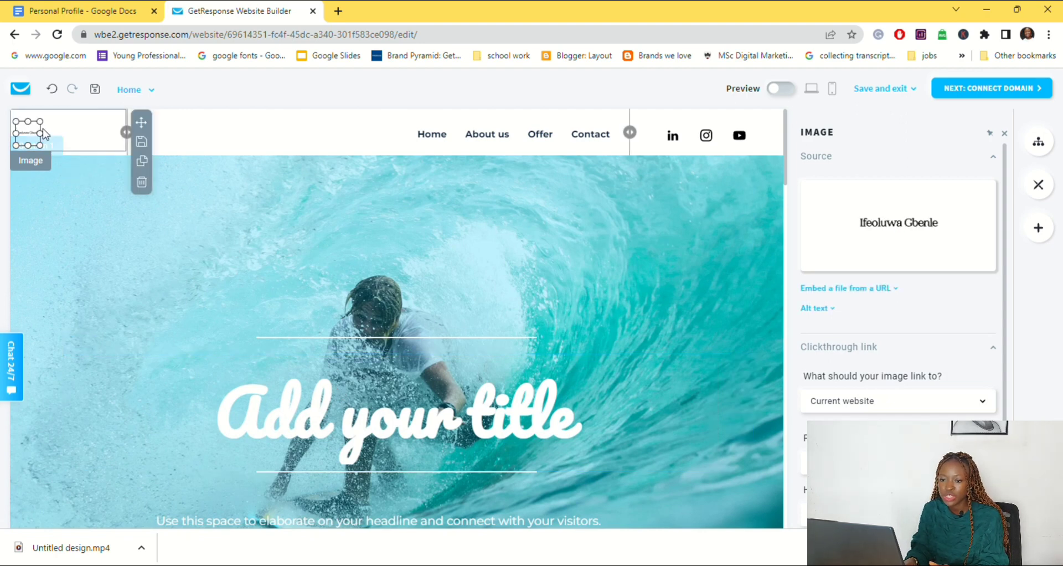
pyautogui.moveTo(47, 123); pyautogui.dragTo(68, 138)
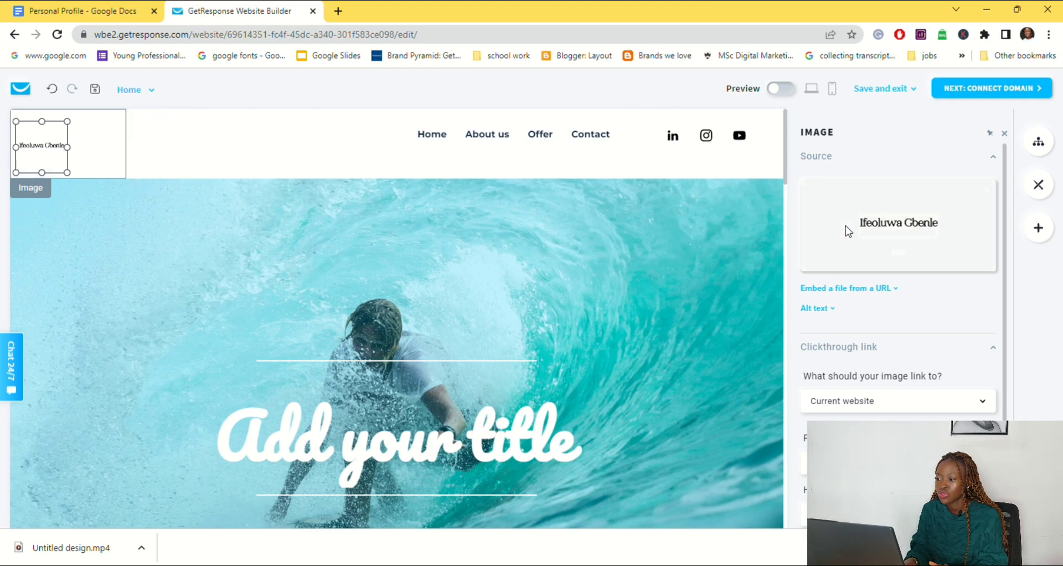
# Crop the logo image with the 16:9 preset to about 2730 × 1535 pixels around the lettering, save it, and shrink it to fit the header.
pyautogui.click(900, 253)
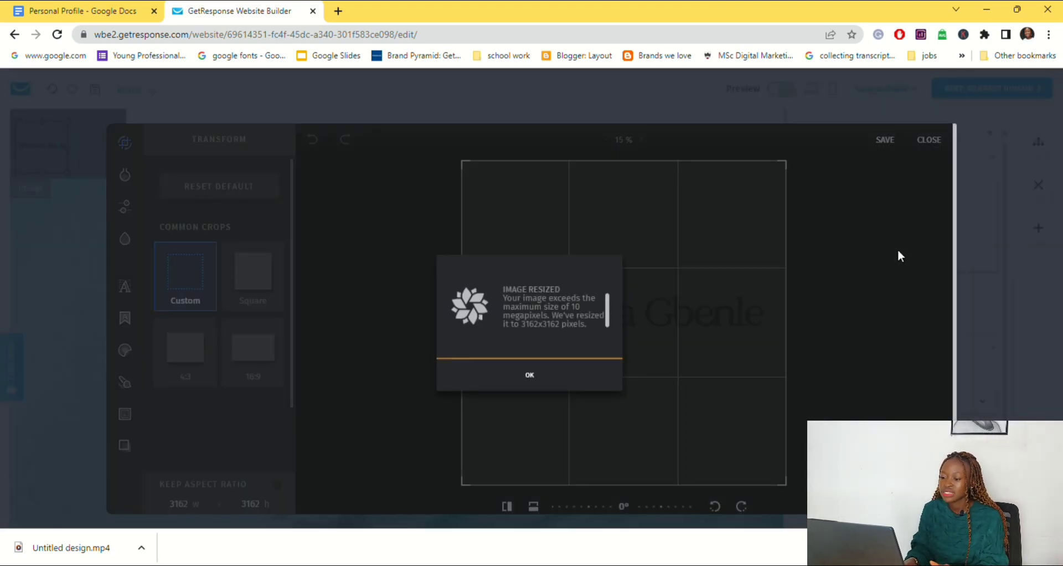
pyautogui.click(539, 375)
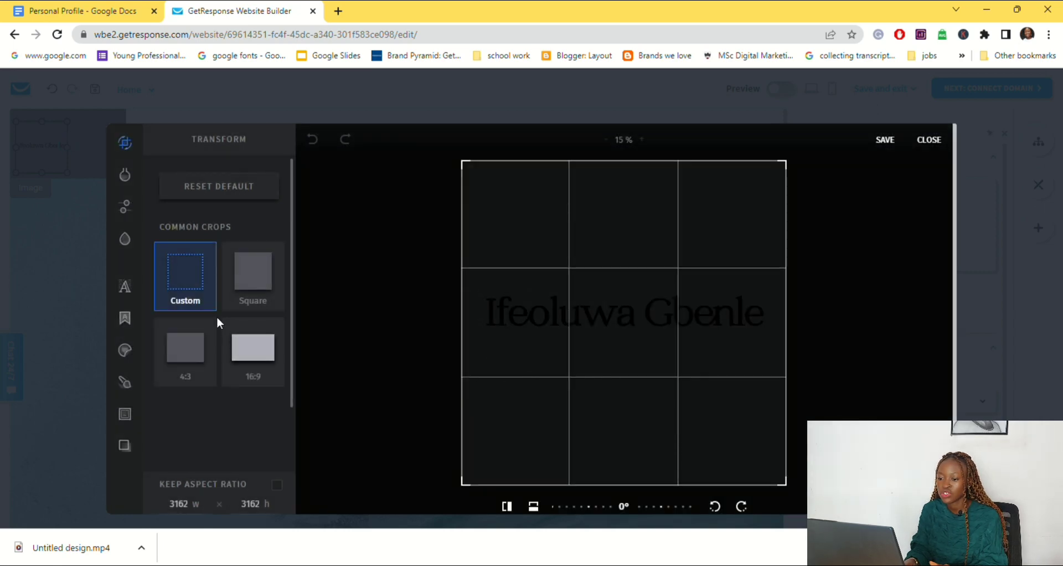
pyautogui.moveTo(135, 206)
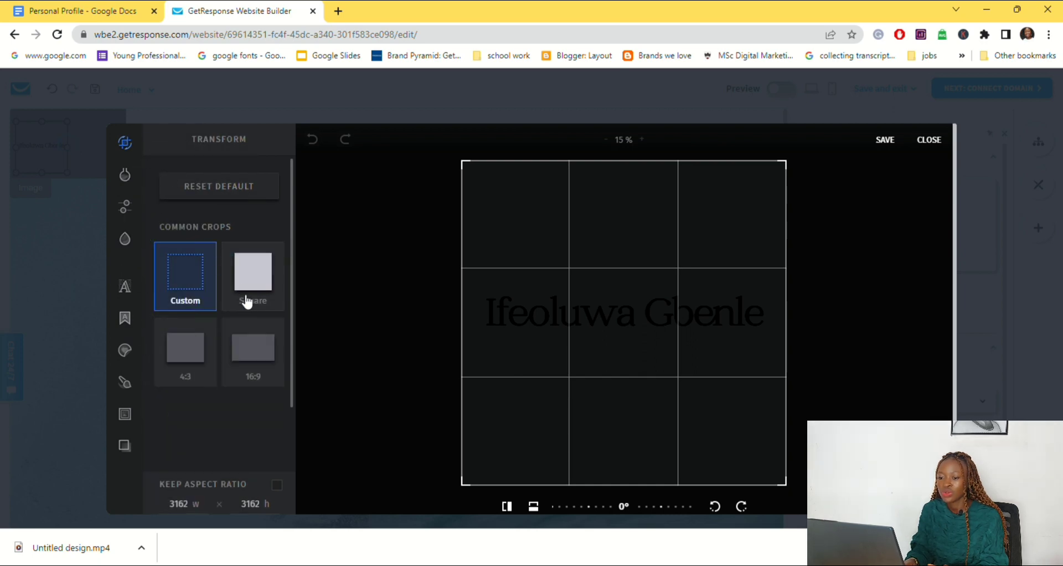
pyautogui.click(264, 366)
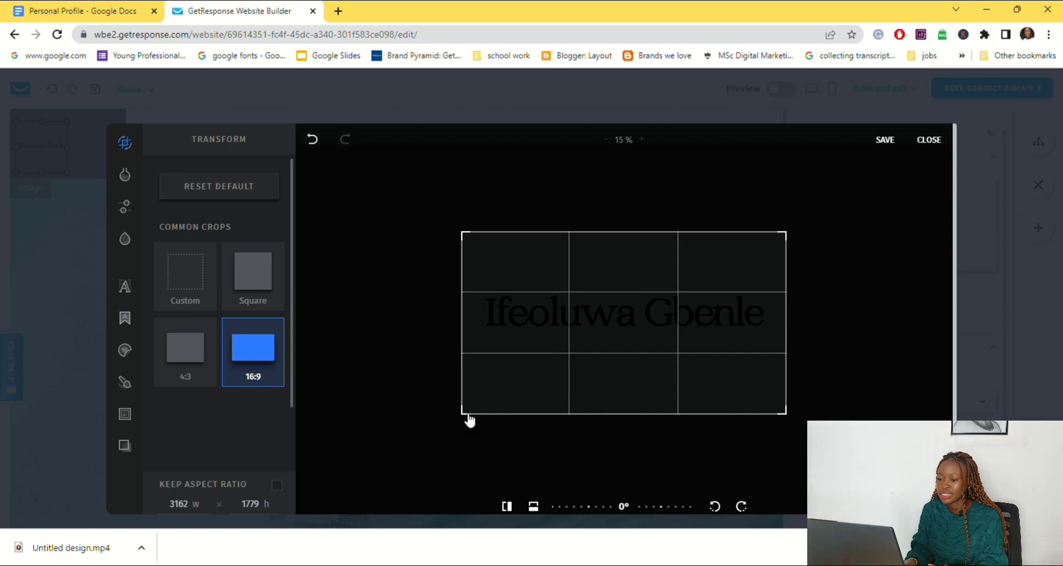
pyautogui.moveTo(470, 418); pyautogui.dragTo(498, 386)
pyautogui.moveTo(684, 353); pyautogui.dragTo(669, 319)
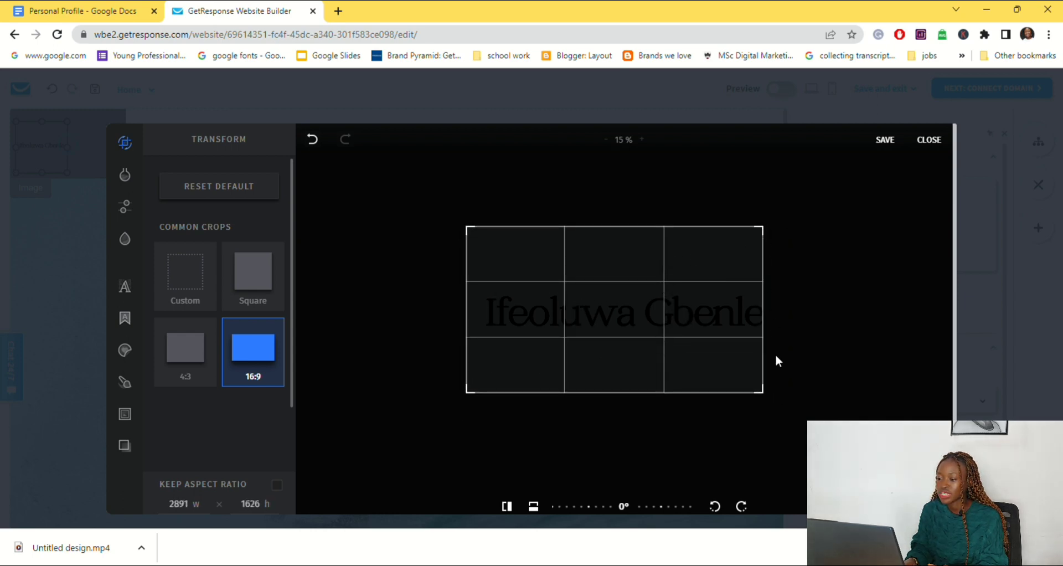
pyautogui.moveTo(763, 400)
pyautogui.mouseDown()
pyautogui.moveTo(776, 404)
pyautogui.moveTo(768, 396)
pyautogui.mouseUp()
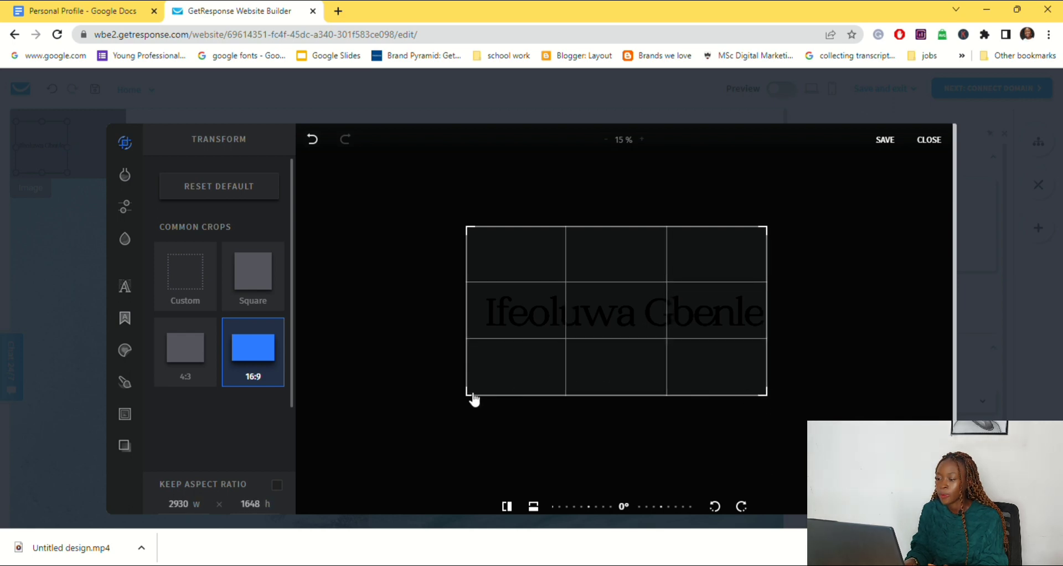
pyautogui.moveTo(473, 398); pyautogui.dragTo(496, 381)
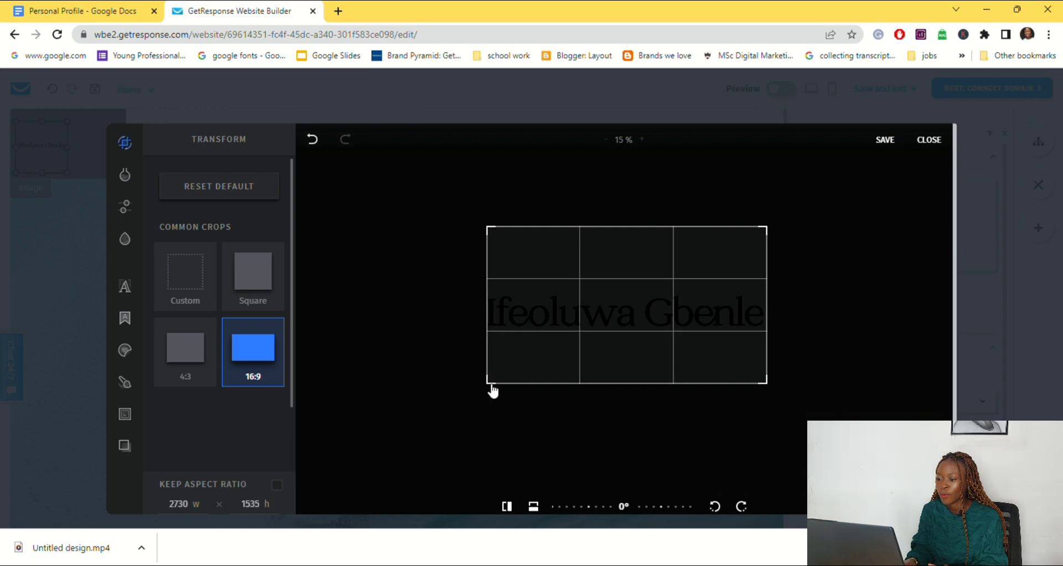
pyautogui.click(897, 142)
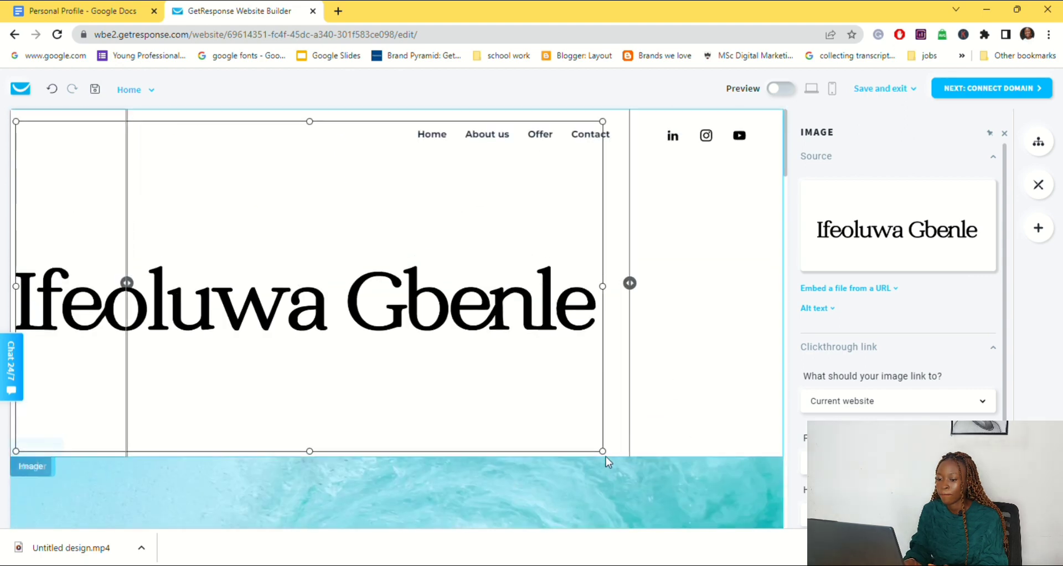
pyautogui.moveTo(603, 452); pyautogui.dragTo(98, 167)
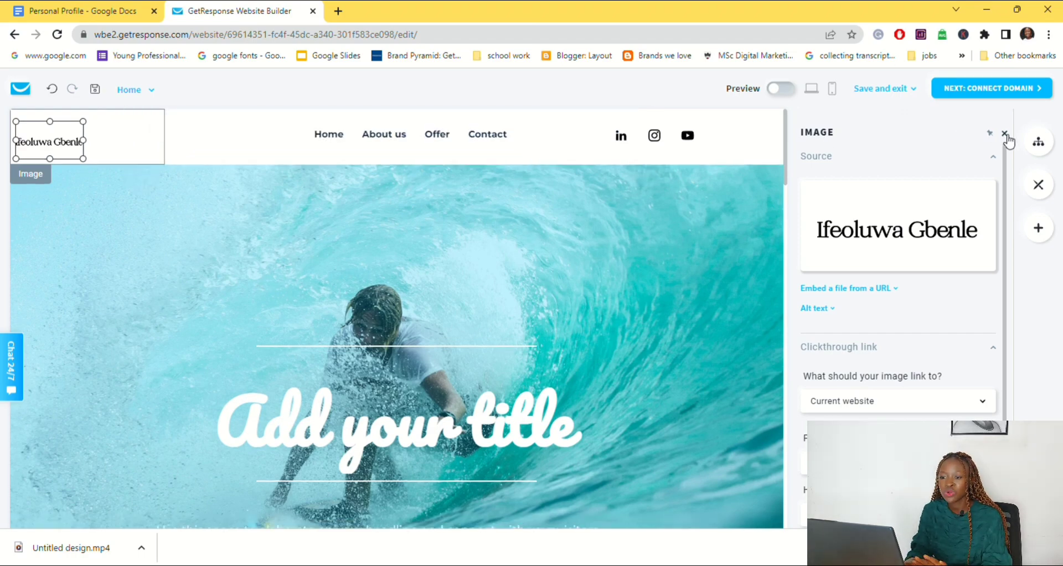
pyautogui.click(1004, 135)
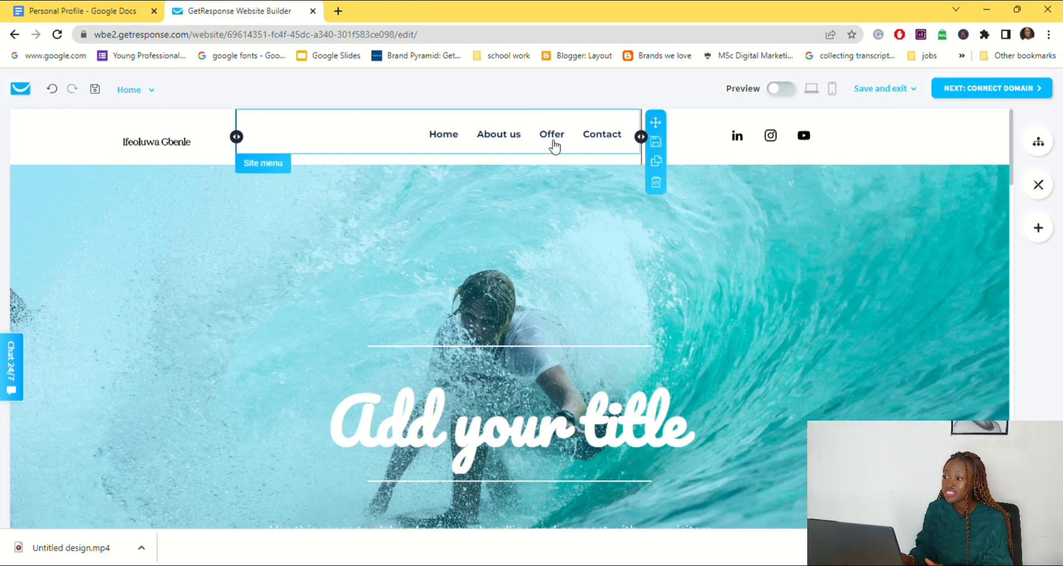
# Examine the website's list of pages and look through the home page's sections.
pyautogui.click(1038, 142)
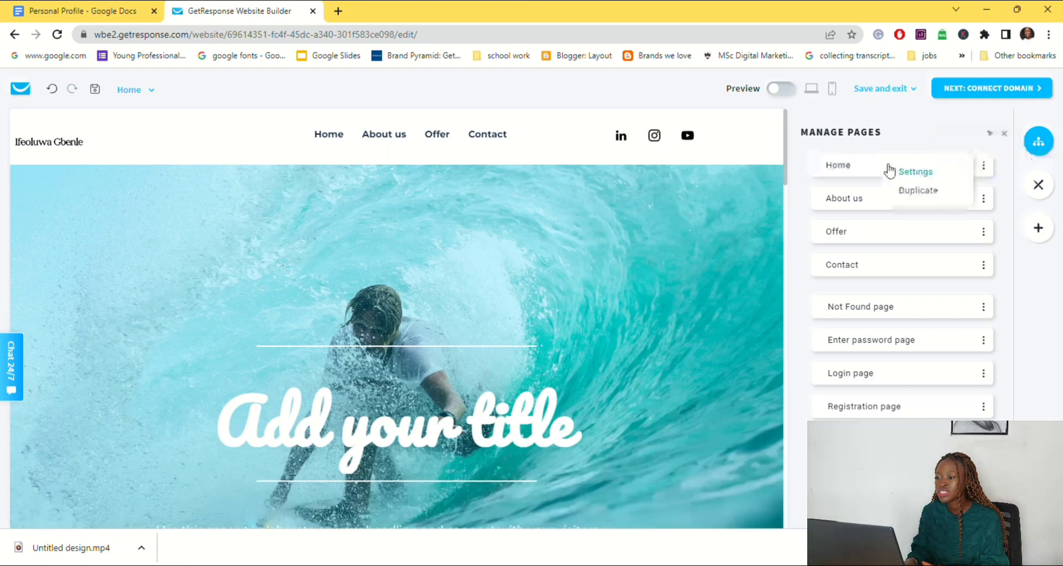
pyautogui.scroll(-10, 543, 225)
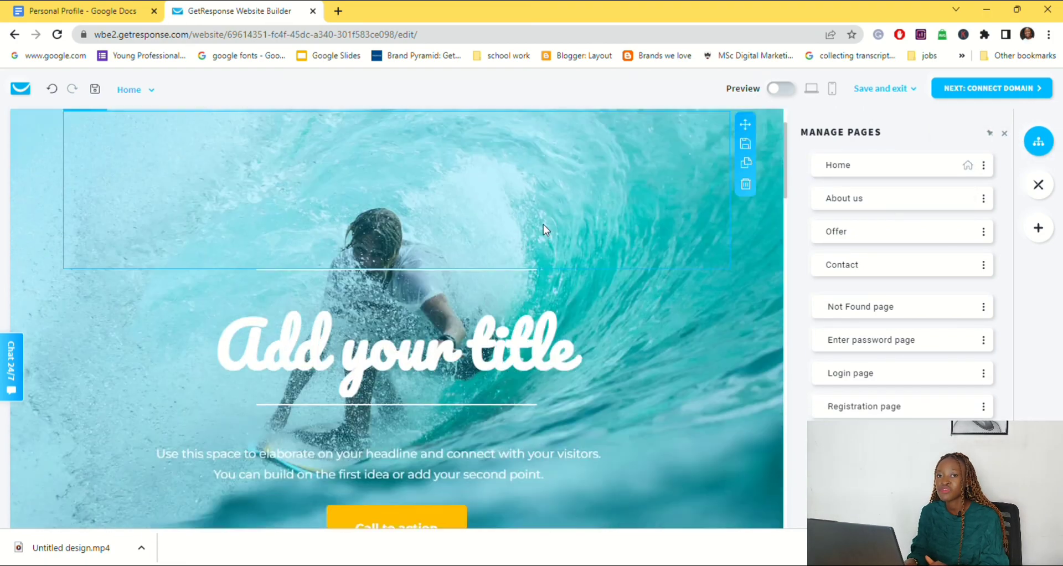
pyautogui.scroll(-10, 543, 225)
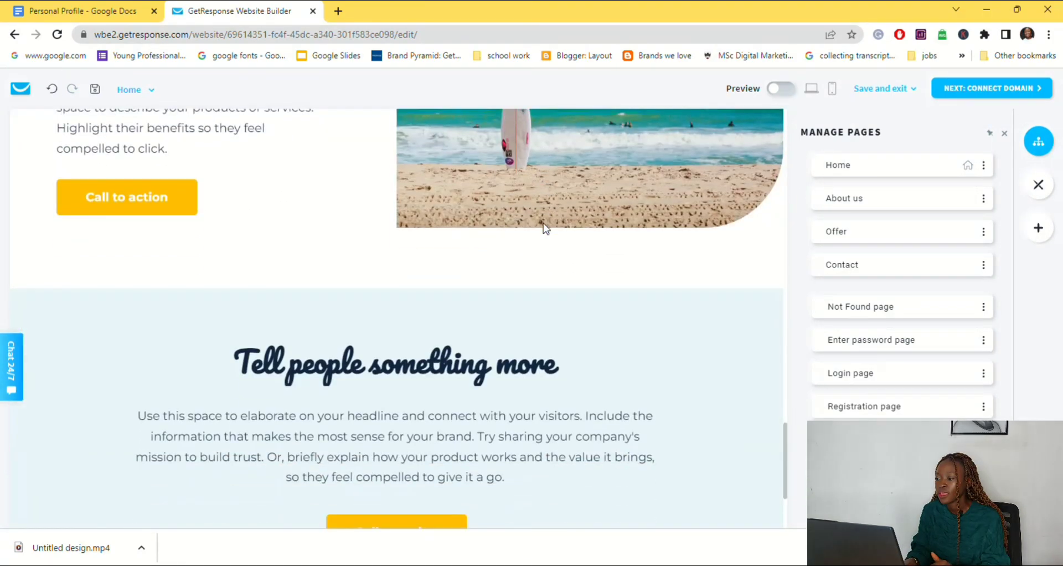
pyautogui.scroll(6, 543, 226)
pyautogui.scroll(10, 543, 224)
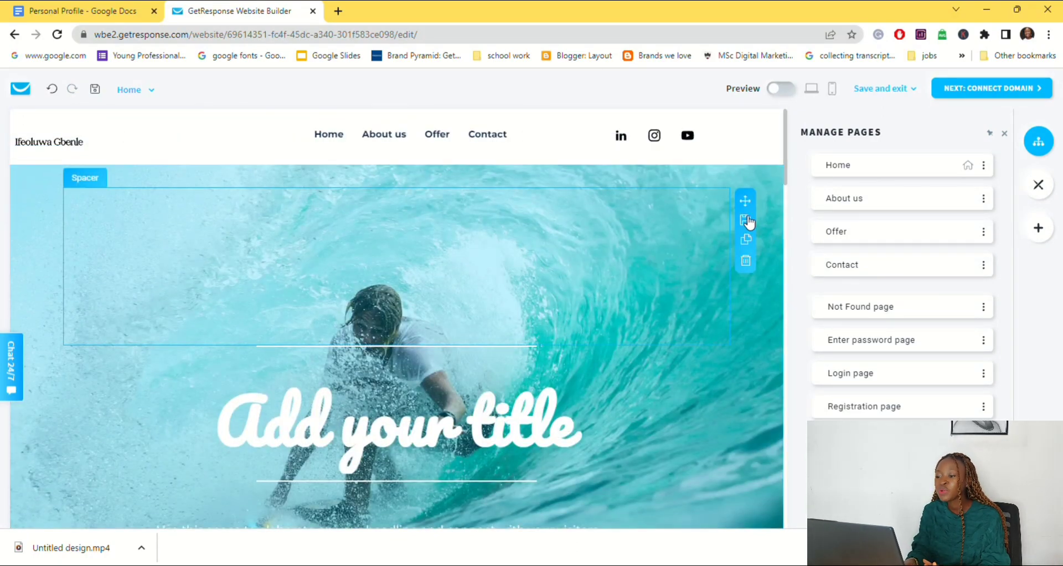
# Change the background media of Section 1 from image to video, using the stored video Untitled design.
pyautogui.click(765, 307)
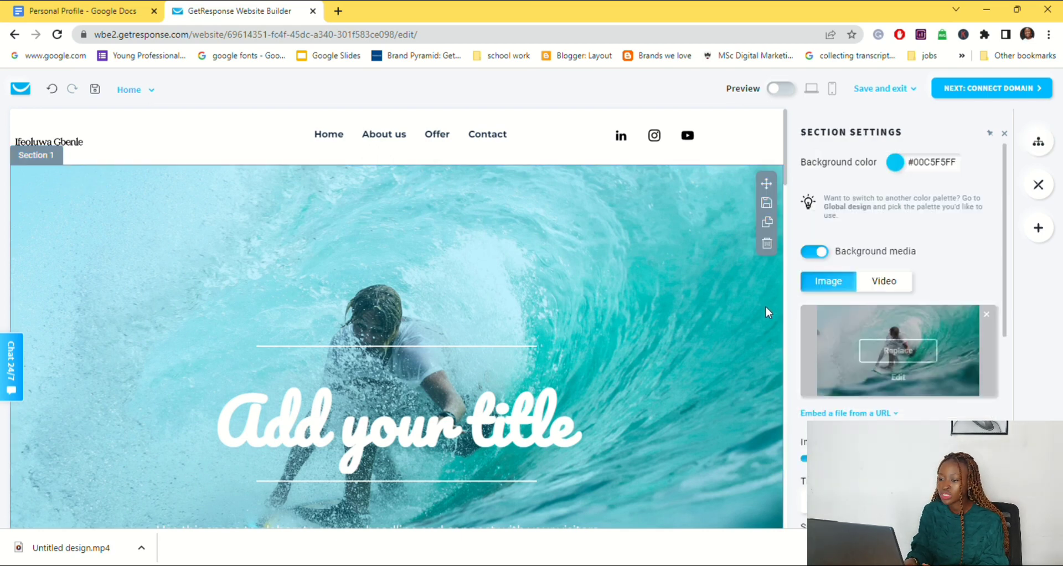
pyautogui.click(883, 284)
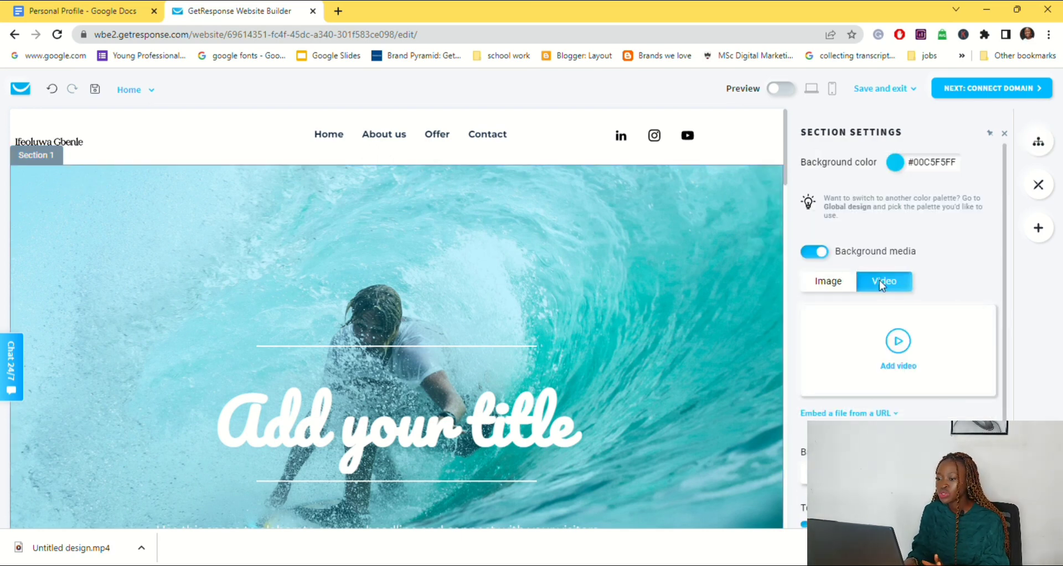
pyautogui.click(902, 369)
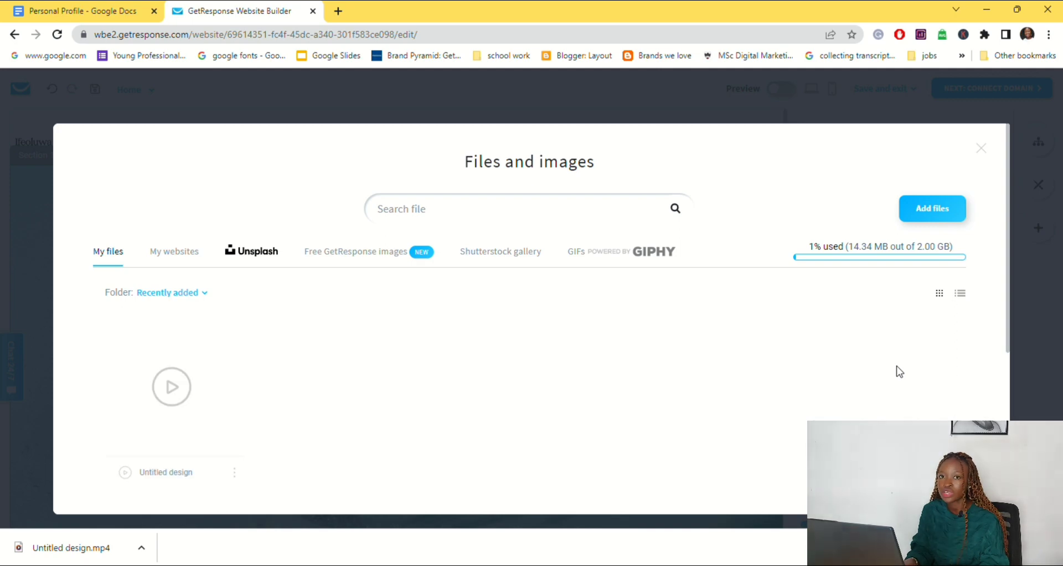
pyautogui.moveTo(184, 400)
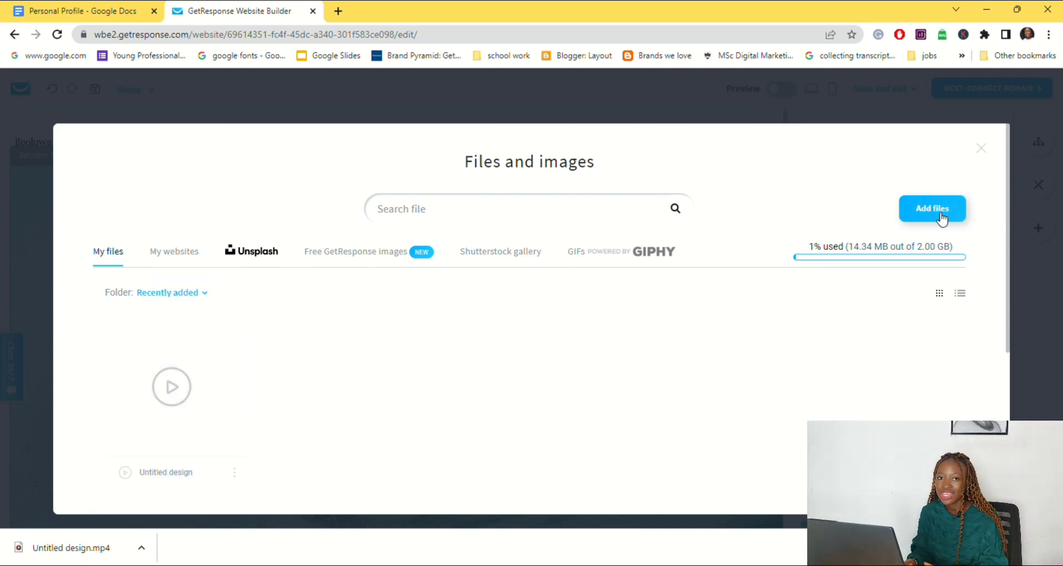
pyautogui.click(181, 387)
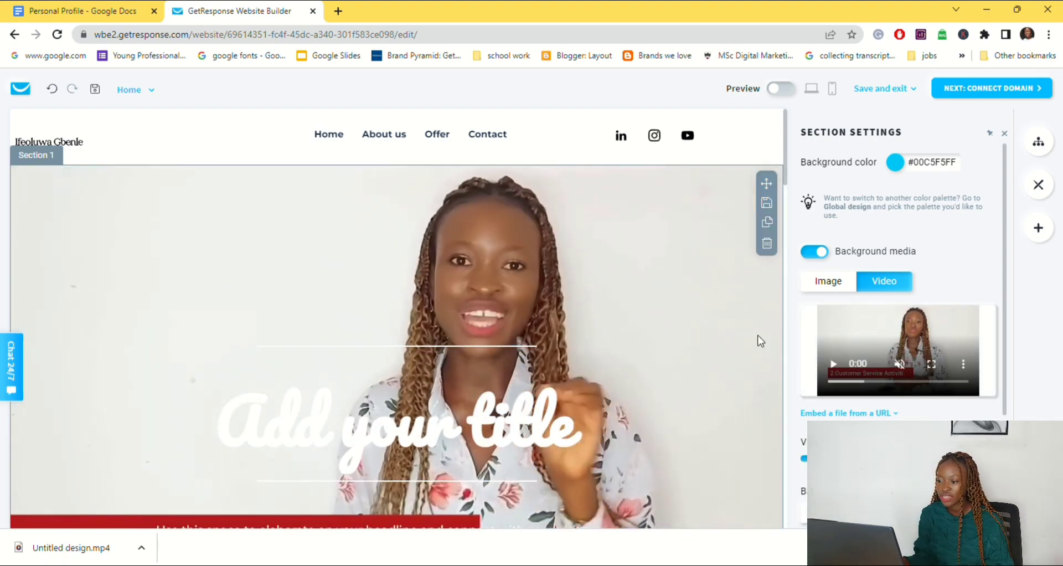
pyautogui.scroll(-4, 760, 341)
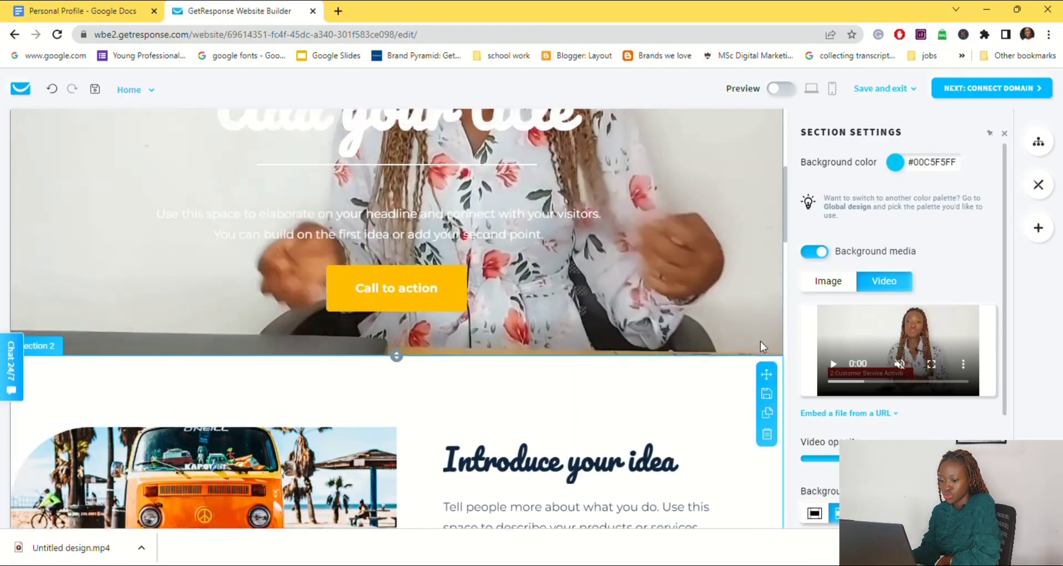
pyautogui.scroll(5, 760, 341)
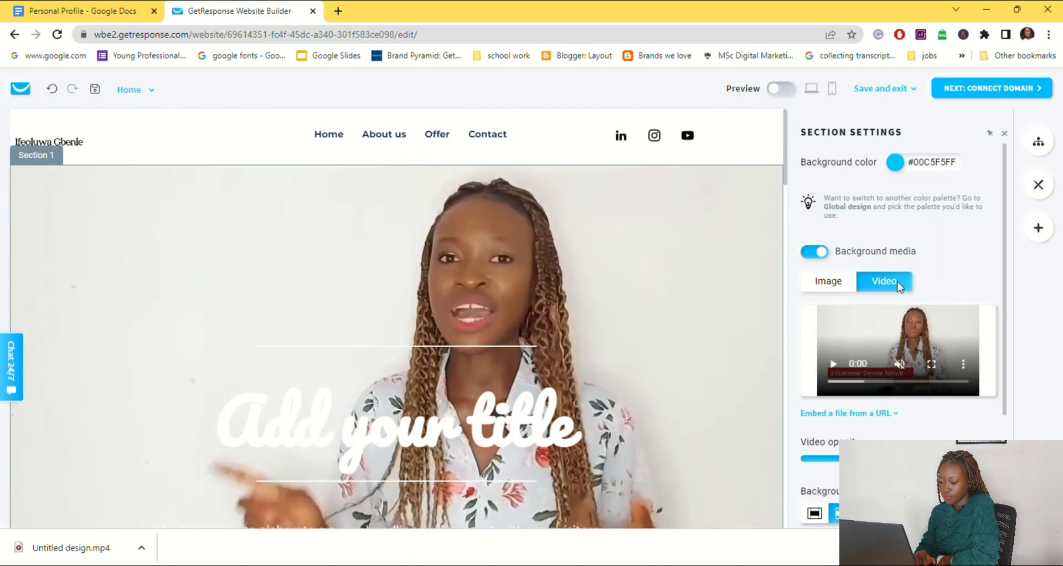
pyautogui.scroll(-1, 963, 302)
pyautogui.scroll(-3, 959, 307)
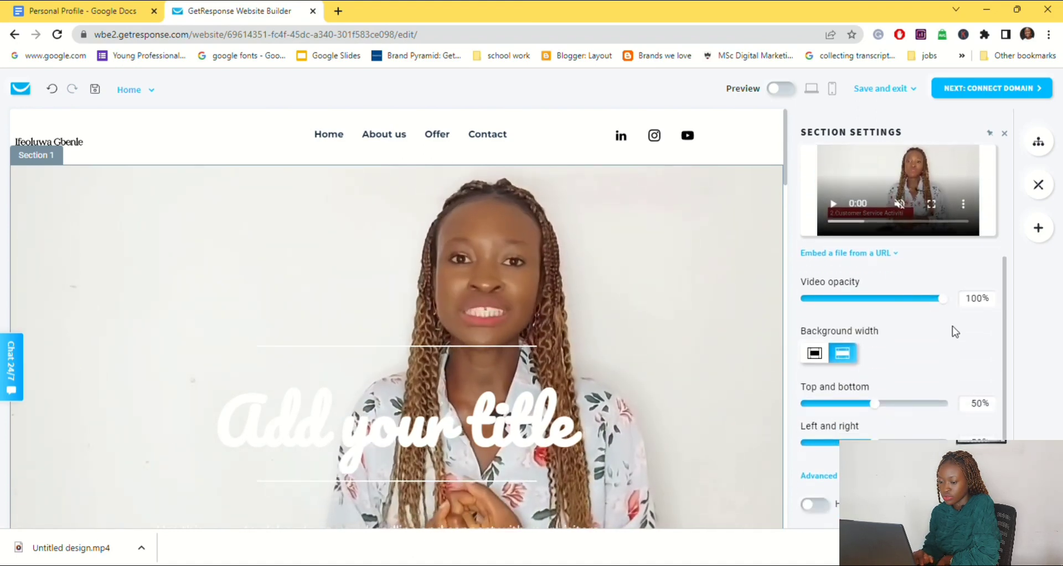
# Change the hero title's font to Montserrat and replace its text with "Free Tutorial Video".
pyautogui.click(613, 438)
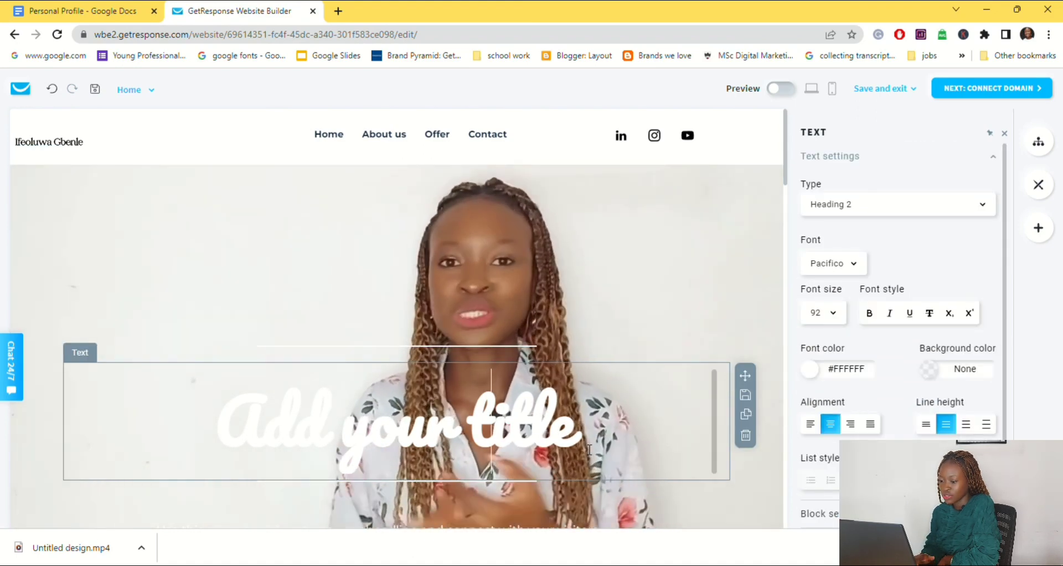
pyautogui.doubleClick(247, 438)
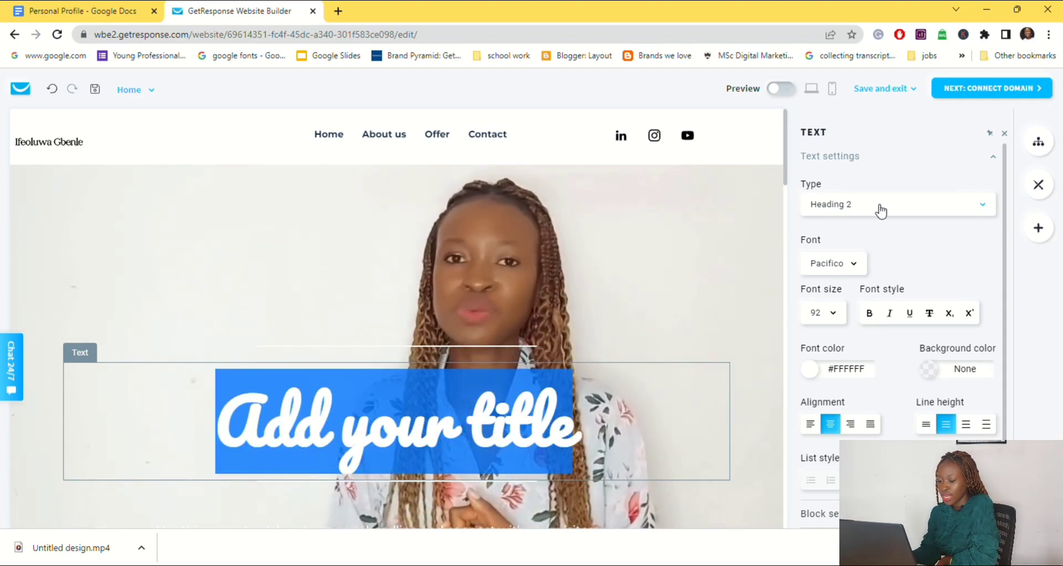
pyautogui.click(855, 269)
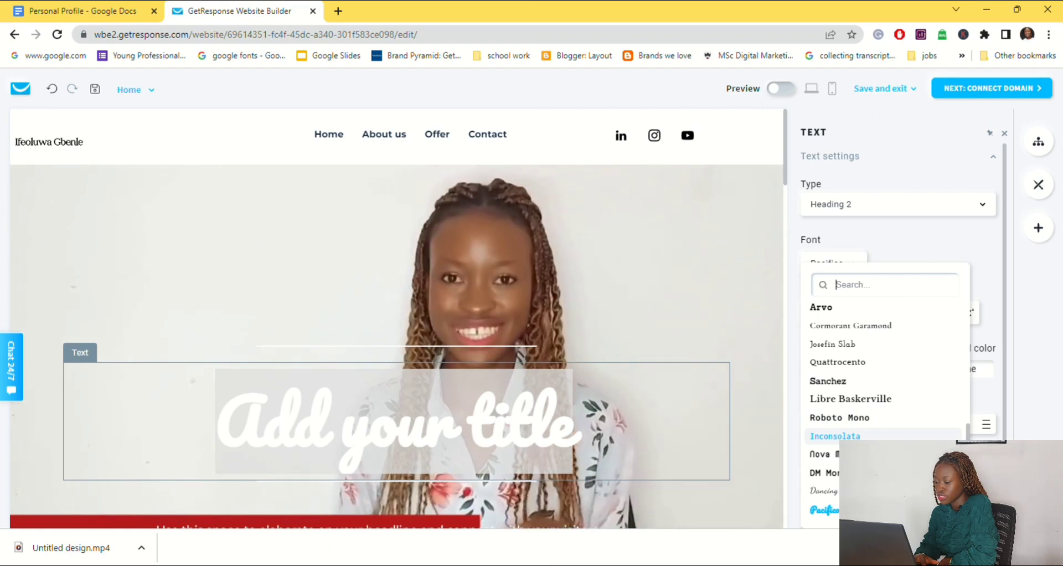
pyautogui.scroll(-3, 882, 388)
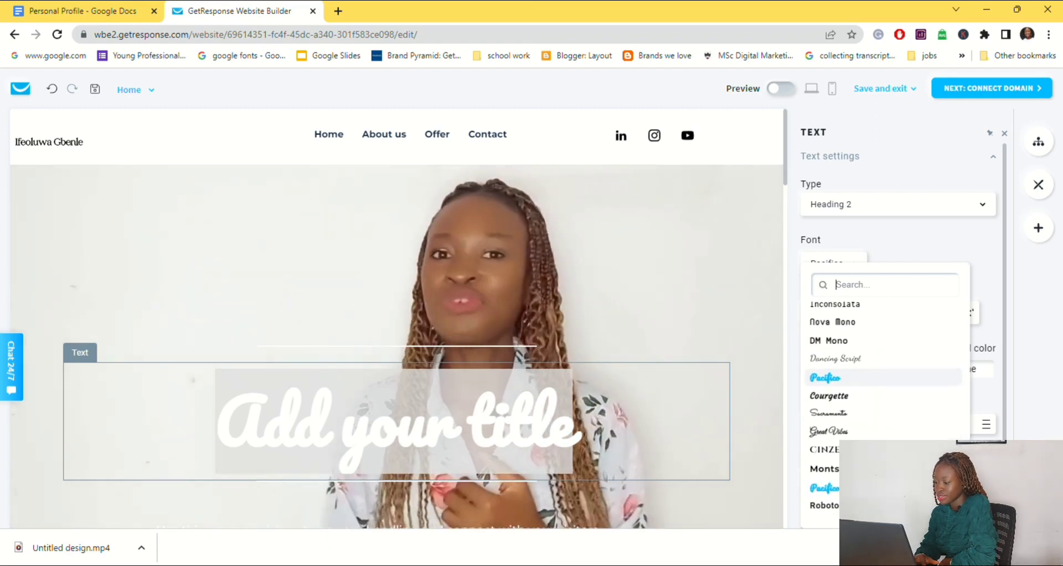
pyautogui.click(824, 468)
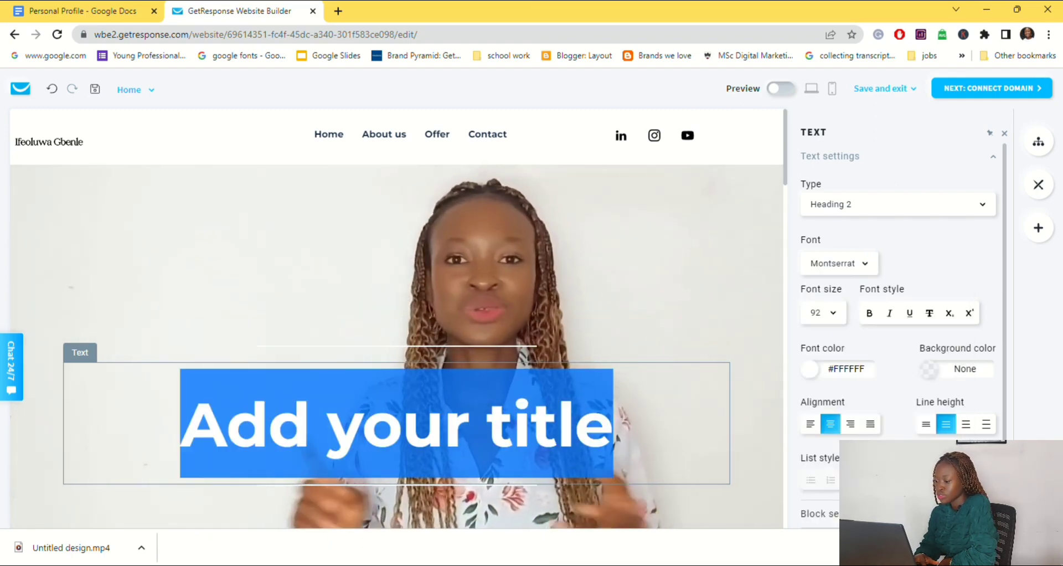
pyautogui.write('F')
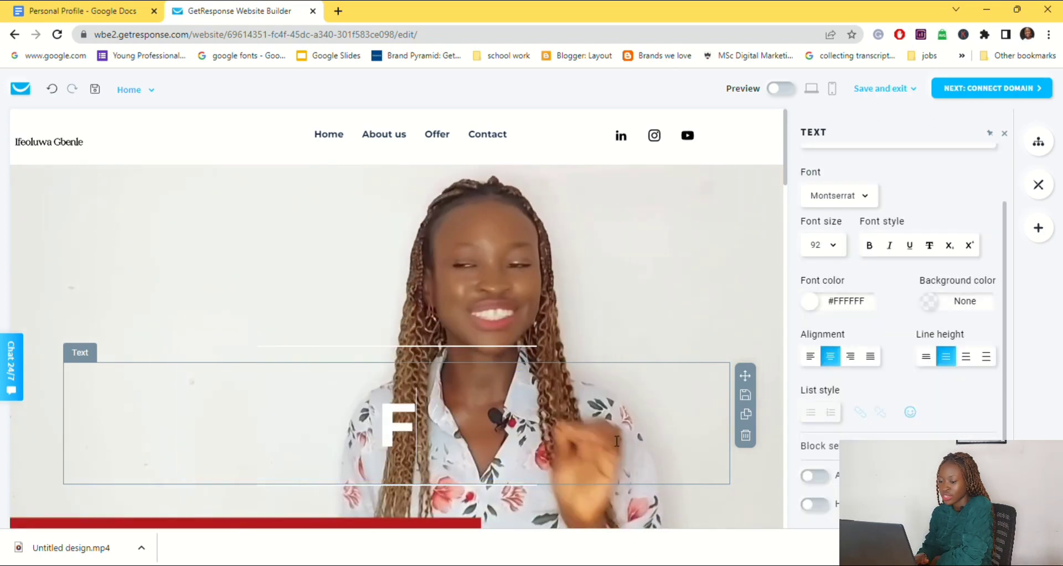
pyautogui.write('ree Tutorial Video')
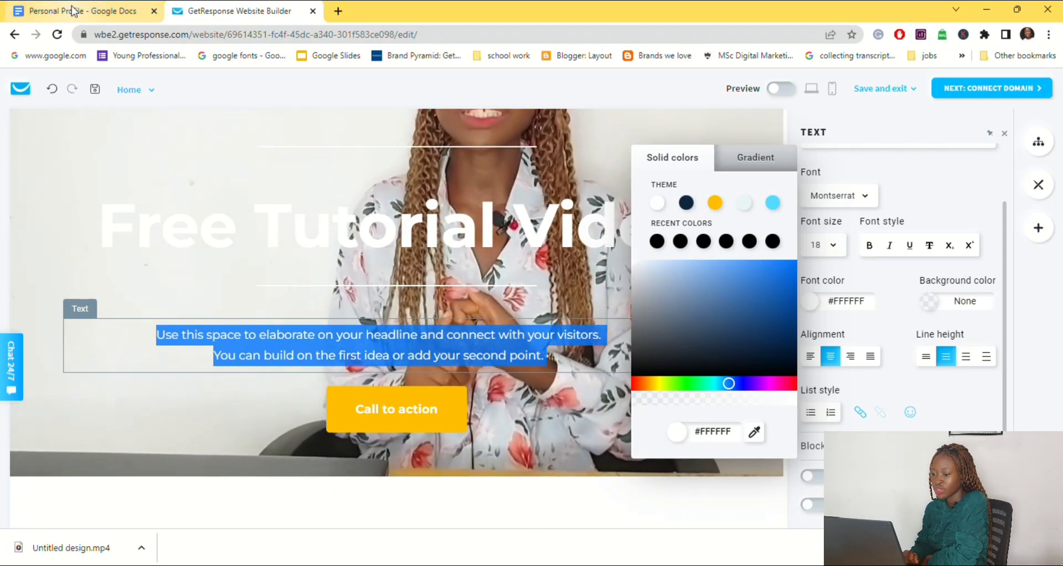
# Replace the hero's subtitle with the two-line tutorial text from the Personal Profile document in Google Docs, centred at font size 18.
pyautogui.click(73, 11)
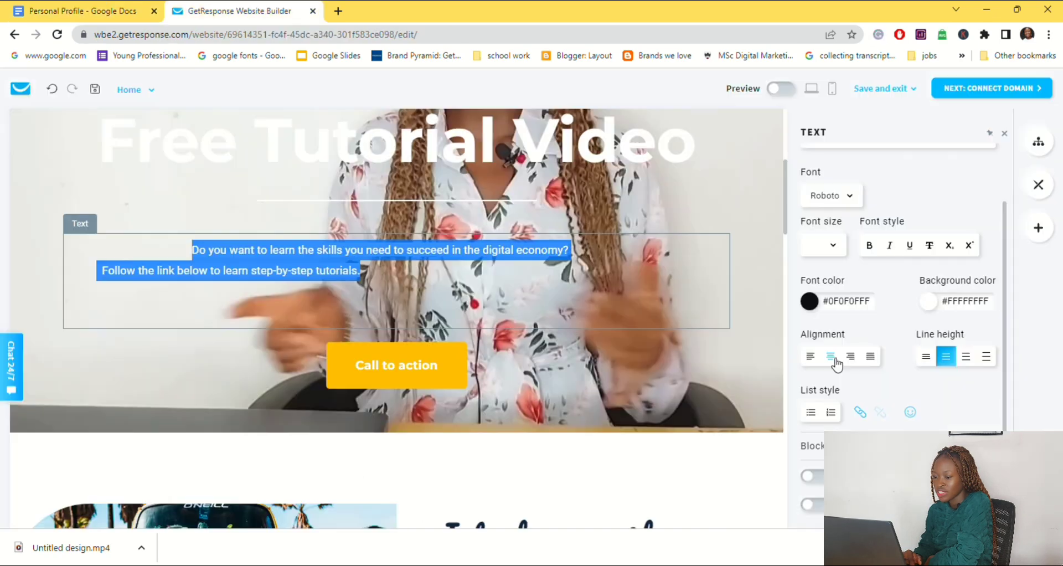
pyautogui.click(830, 357)
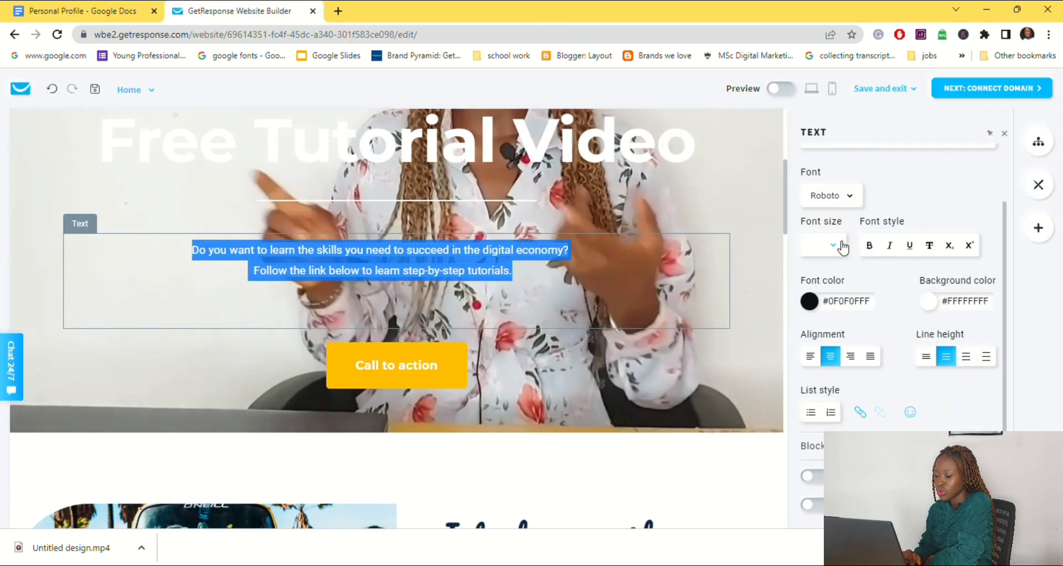
pyautogui.click(831, 245)
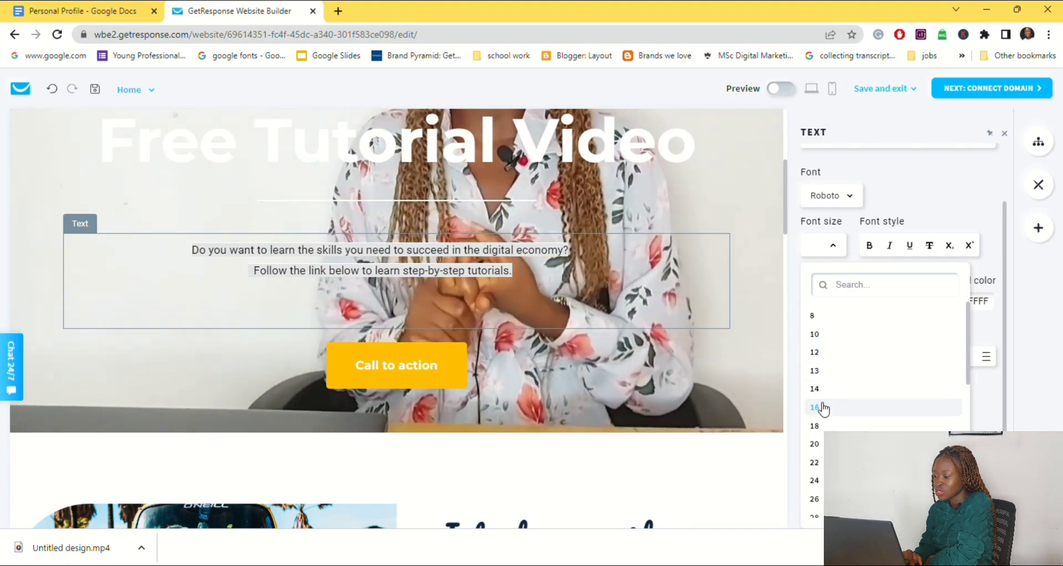
pyautogui.click(821, 407)
pyautogui.click(841, 249)
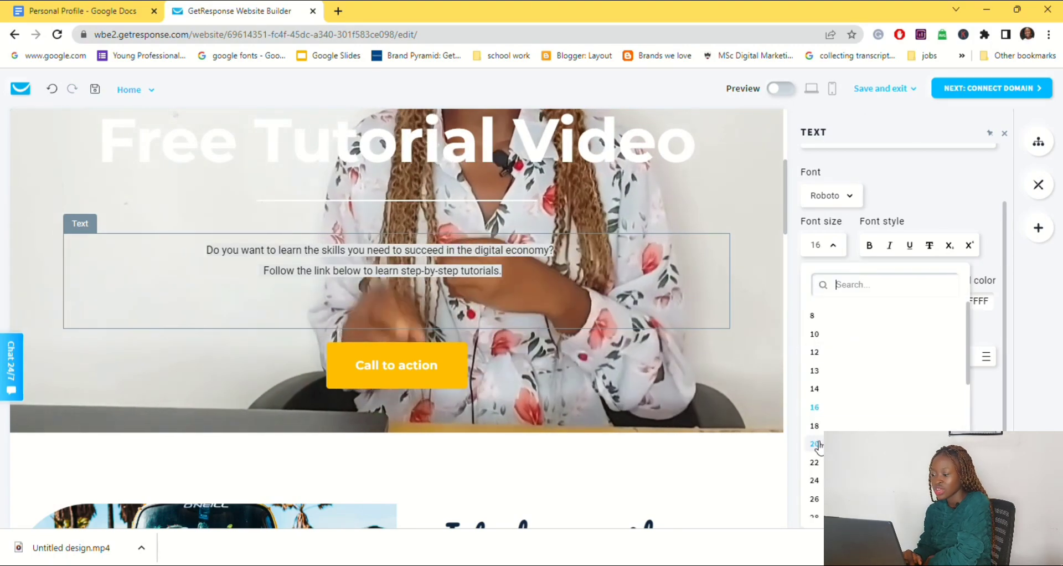
pyautogui.click(821, 425)
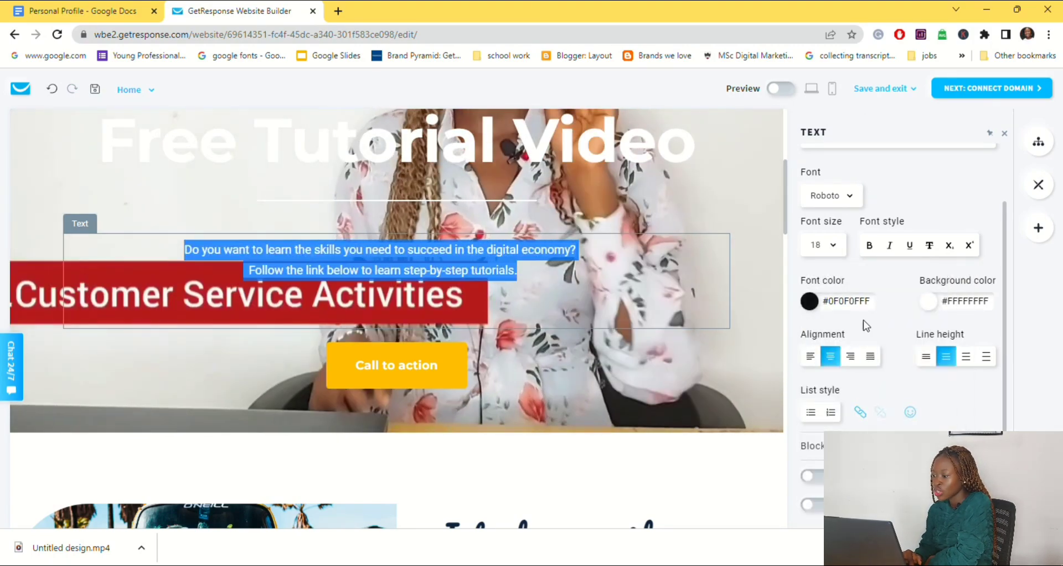
pyautogui.click(532, 287)
# Check the call-to-action wording in the Personal Profile document and change the hero button's text to "WATCH NOW".
pyautogui.scroll(-3, 443, 304)
pyautogui.click(434, 234)
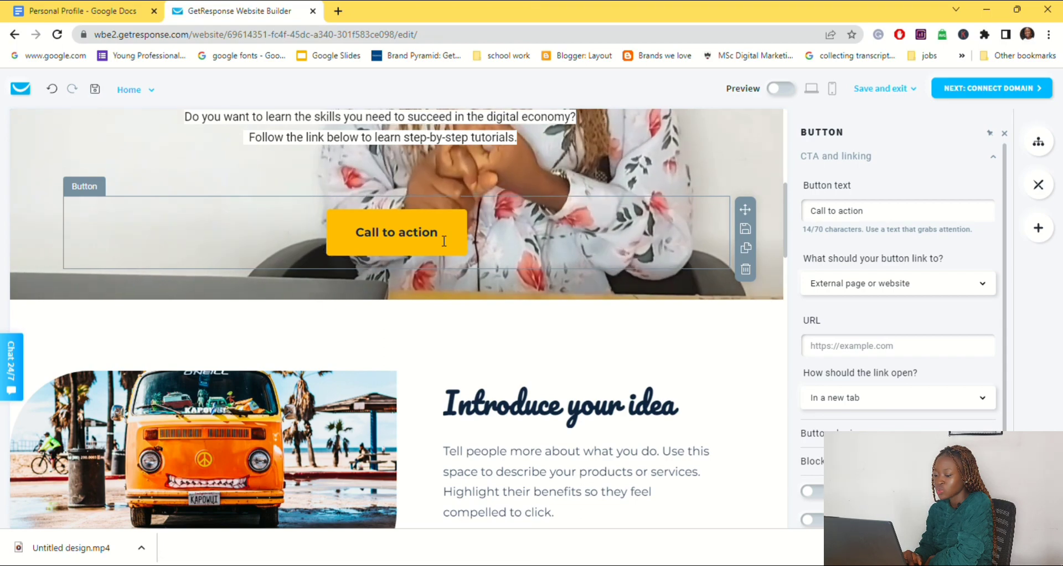
pyautogui.click(837, 211)
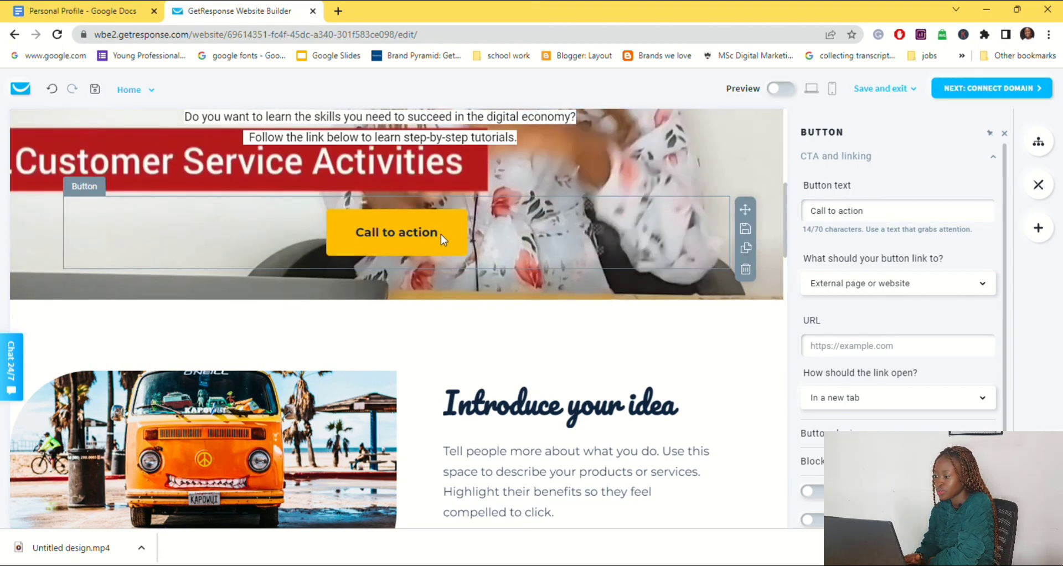
pyautogui.click(871, 214)
pyautogui.click(373, 373)
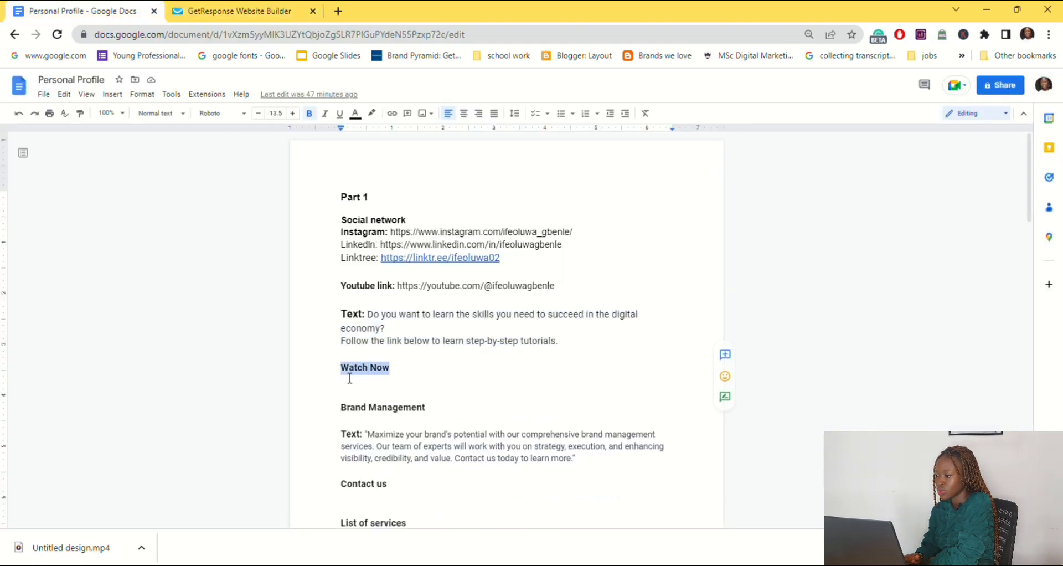
pyautogui.click(233, 12)
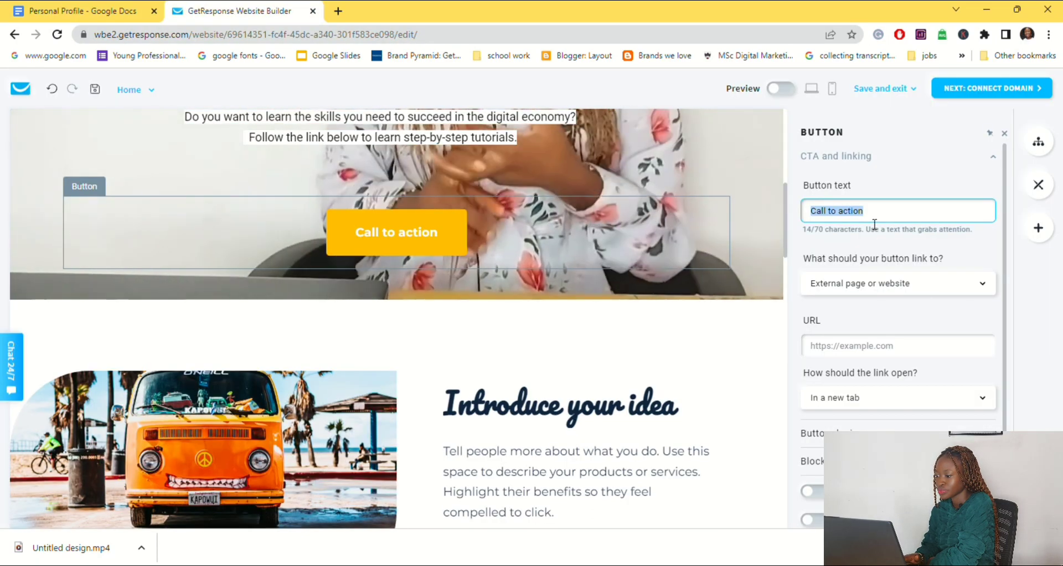
pyautogui.write('WATC')
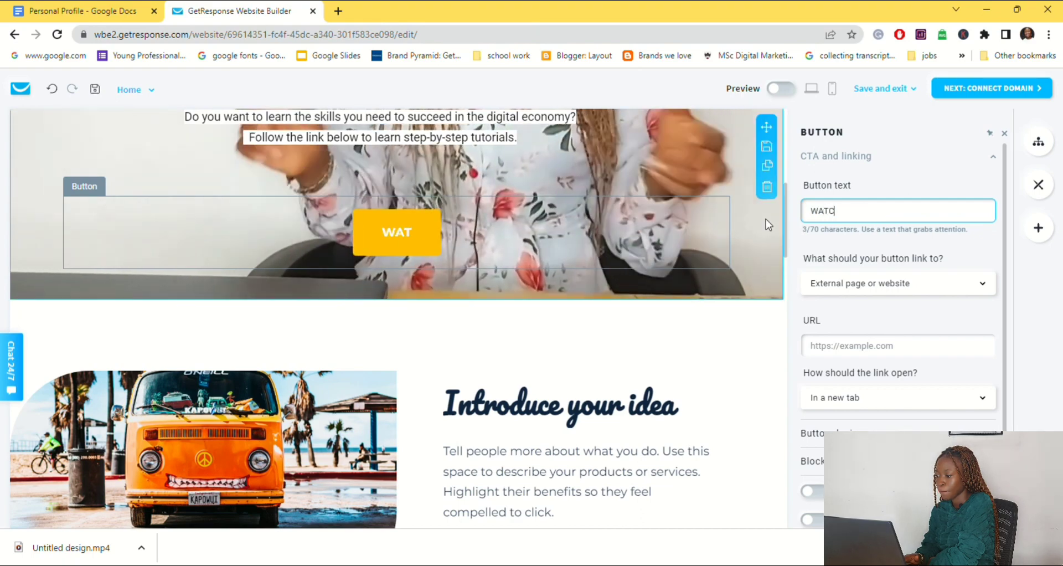
pyautogui.write('H NO')
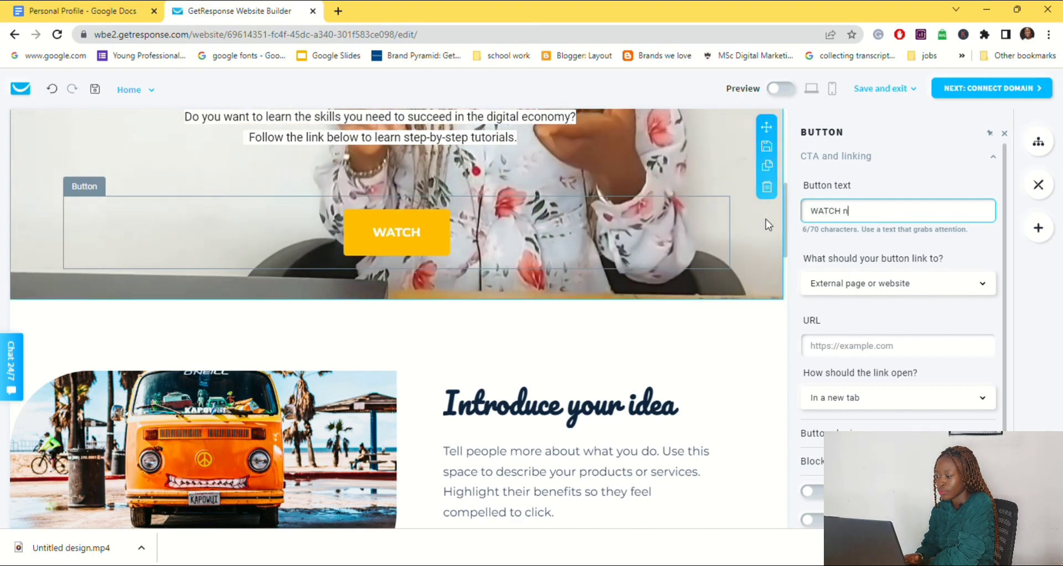
pyautogui.write('W')
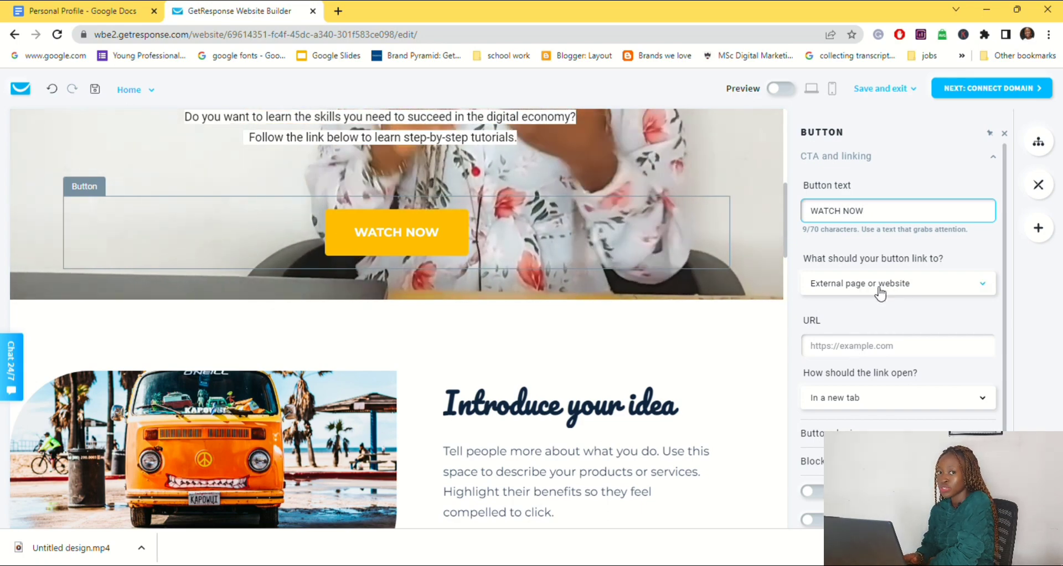
# Link the WATCH NOW button, as an external page, to the YouTube channel URL from the Personal Profile document and close its settings.
pyautogui.click(981, 284)
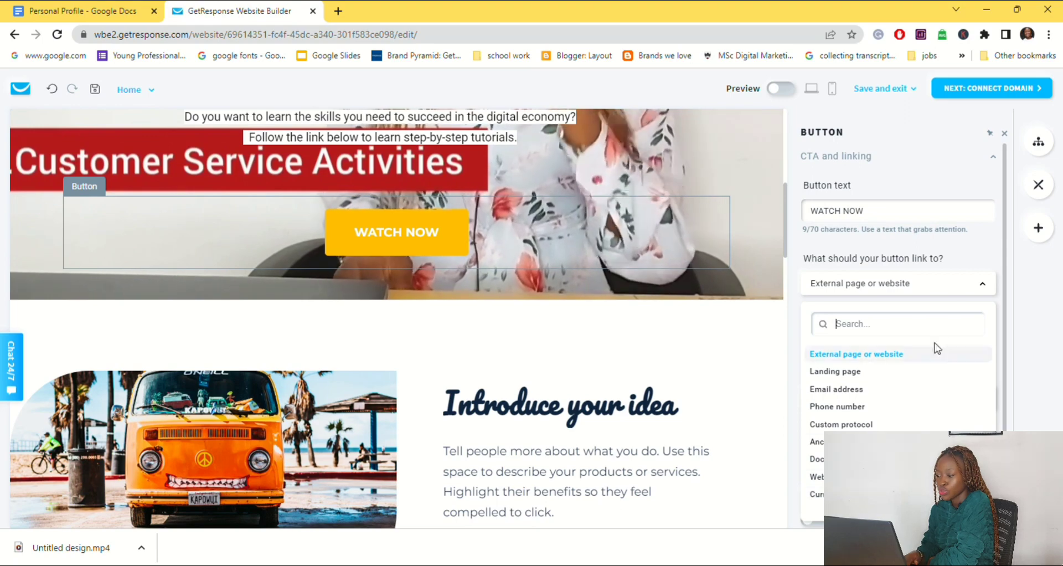
pyautogui.click(981, 284)
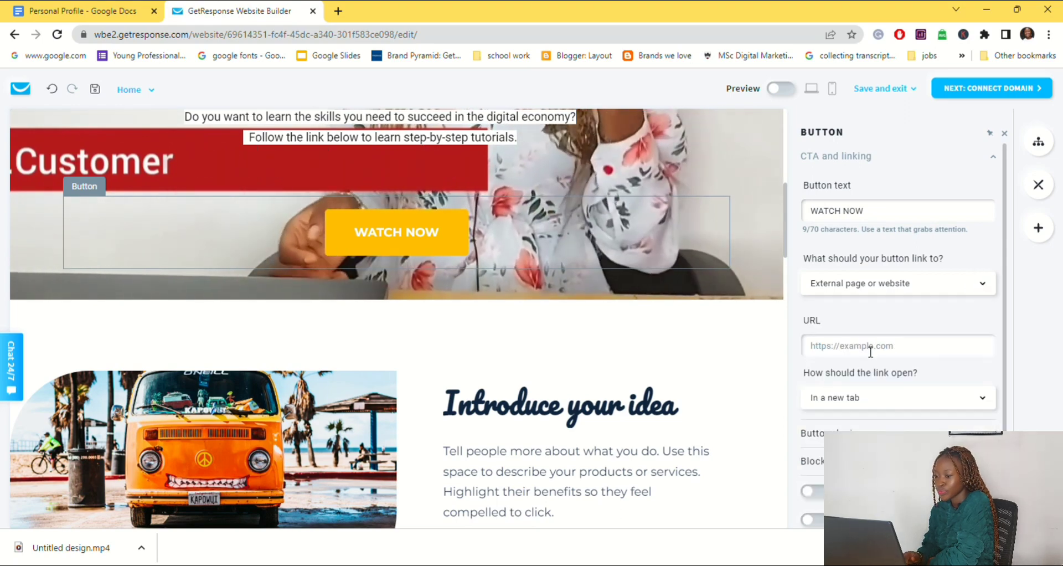
pyautogui.click(54, 12)
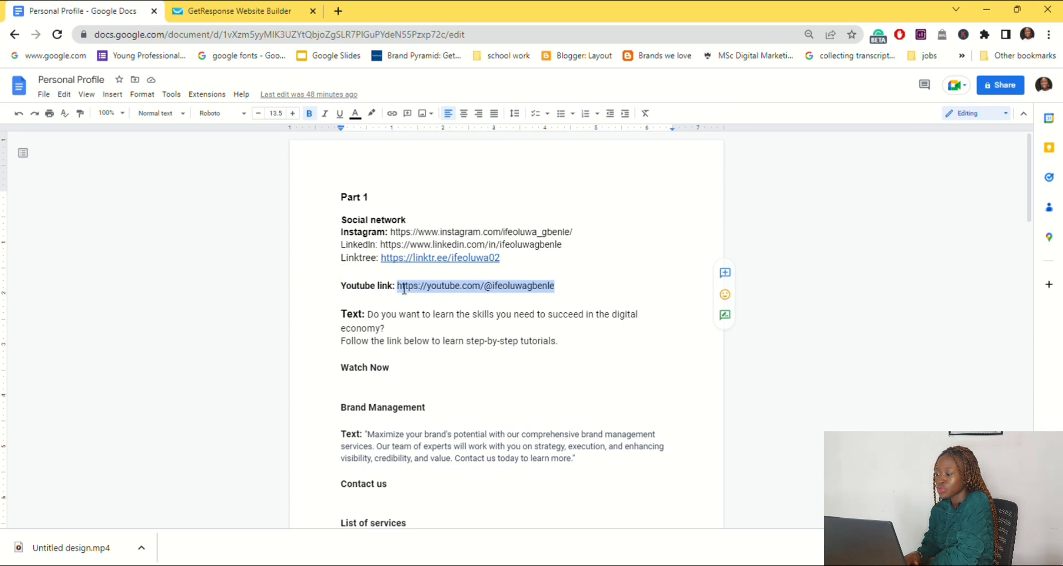
pyautogui.click(239, 11)
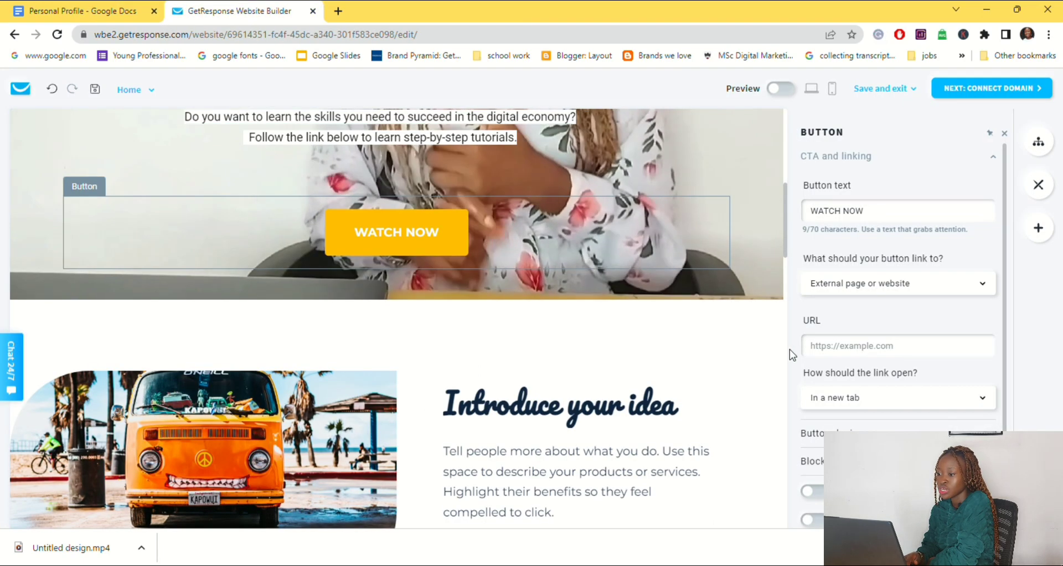
pyautogui.write('https://youtube.com/@ifeoluwagbenle')
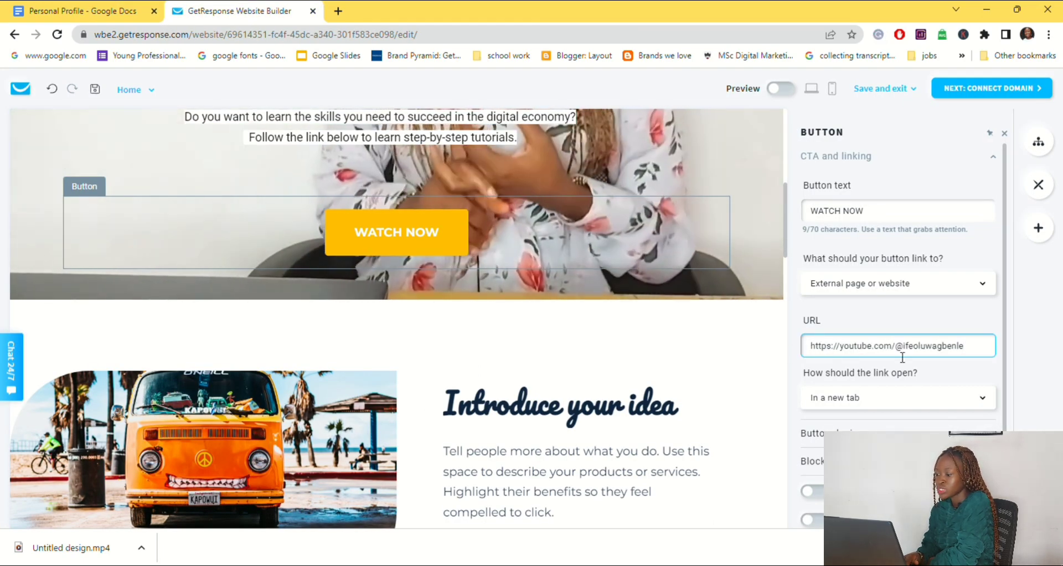
pyautogui.scroll(-1, 911, 394)
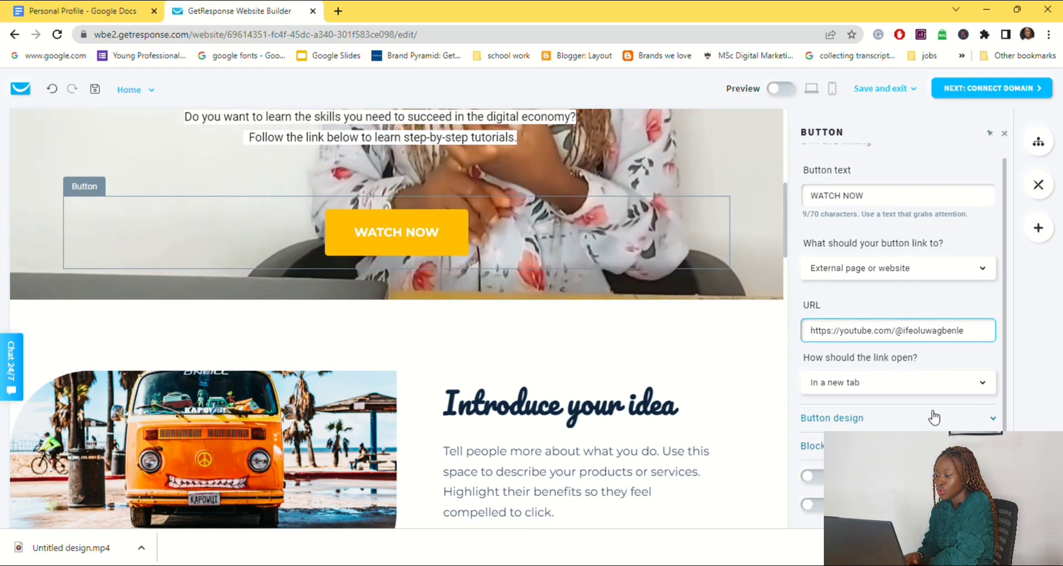
pyautogui.scroll(5, 747, 310)
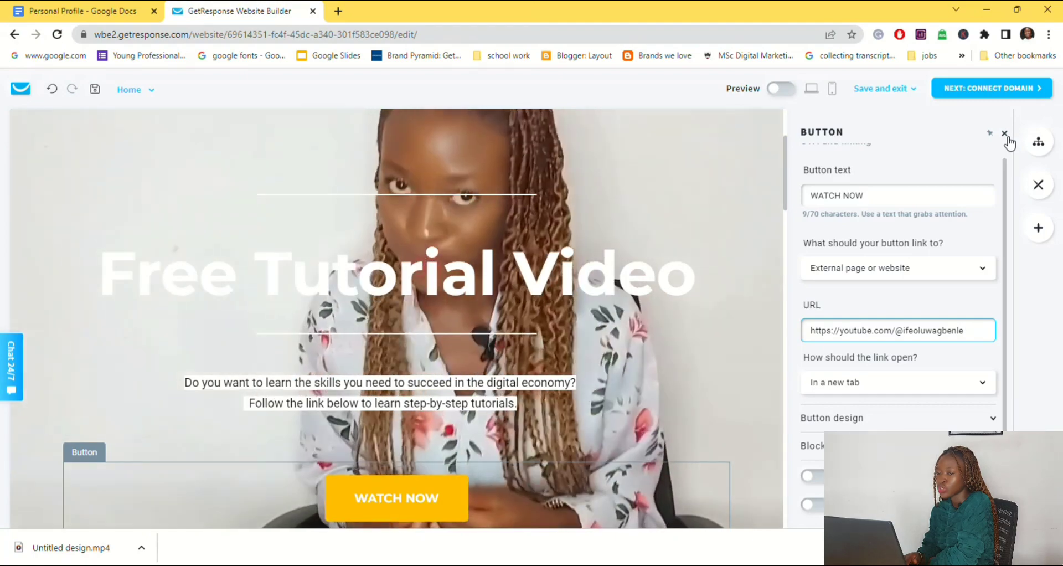
pyautogui.click(1004, 133)
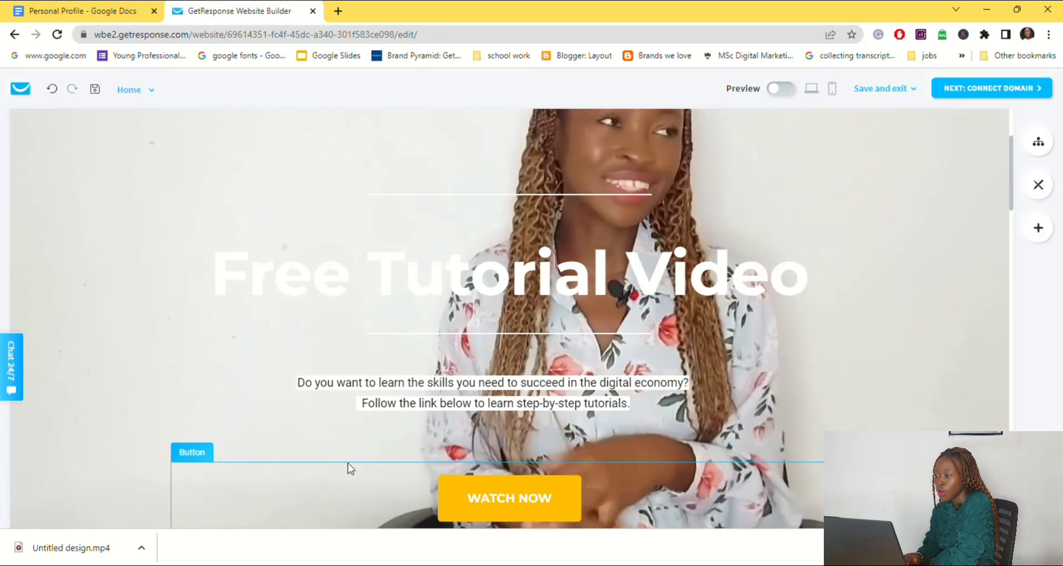
# Review the hero section and the sections below it, and open the text settings of the "Introduce your idea" heading.
pyautogui.scroll(3, 913, 268)
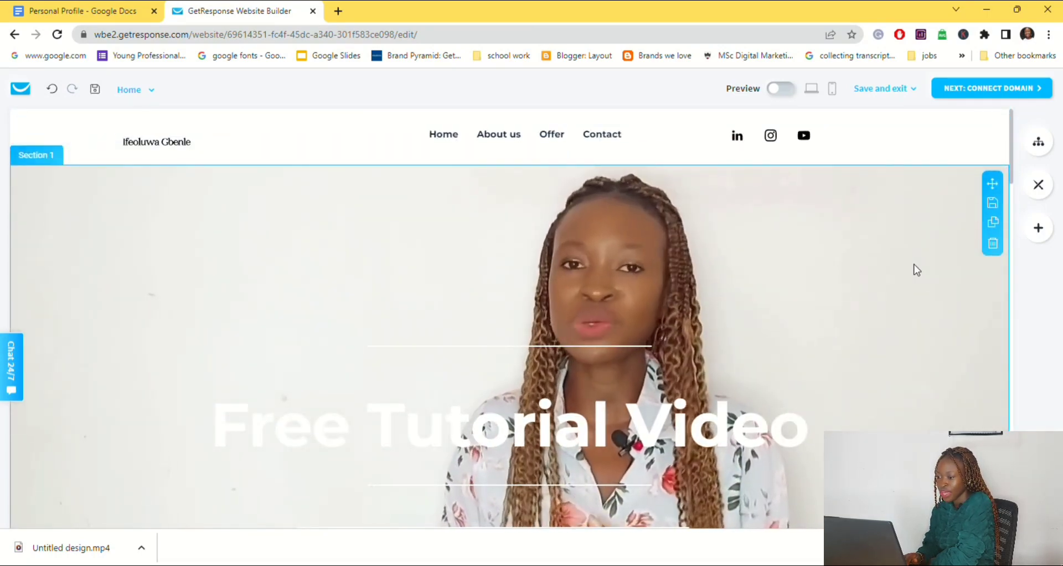
pyautogui.scroll(-1, 913, 270)
pyautogui.scroll(-6, 917, 269)
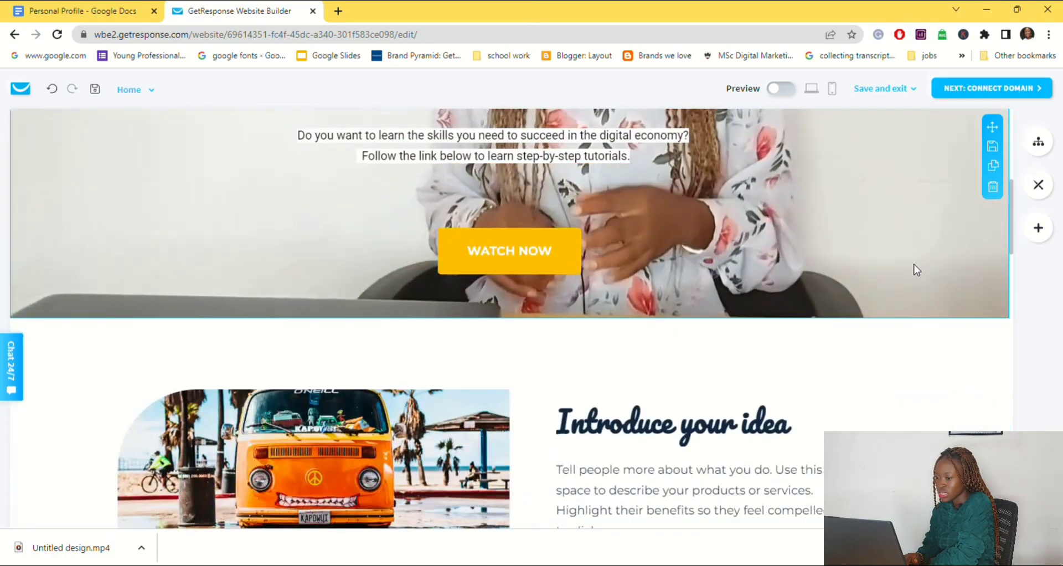
pyautogui.scroll(-5, 916, 268)
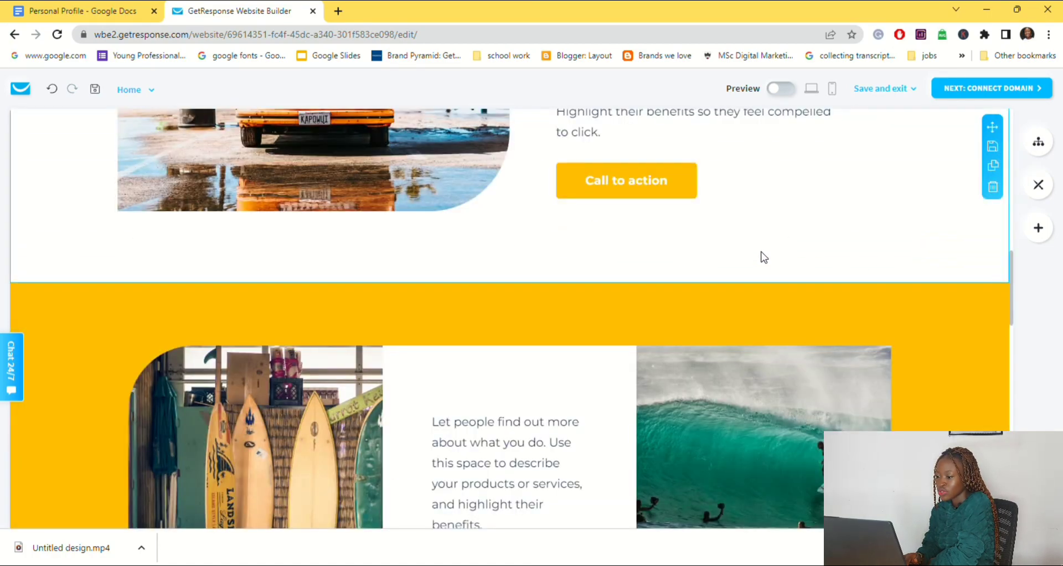
pyautogui.scroll(3, 762, 256)
pyautogui.click(747, 244)
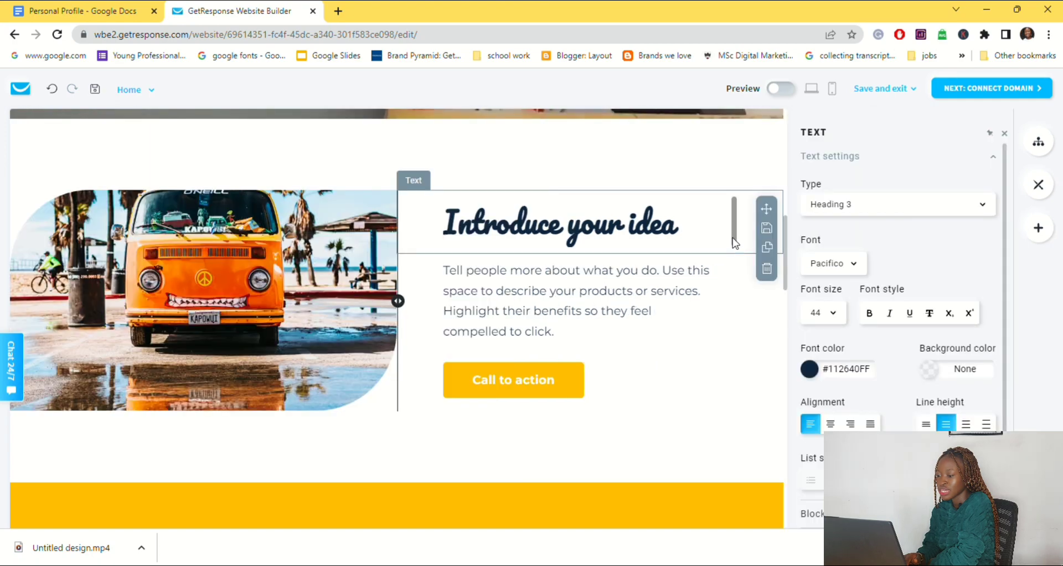
# In the website's global design typography, set the Heading 1 font to Montserrat.
pyautogui.click(1043, 188)
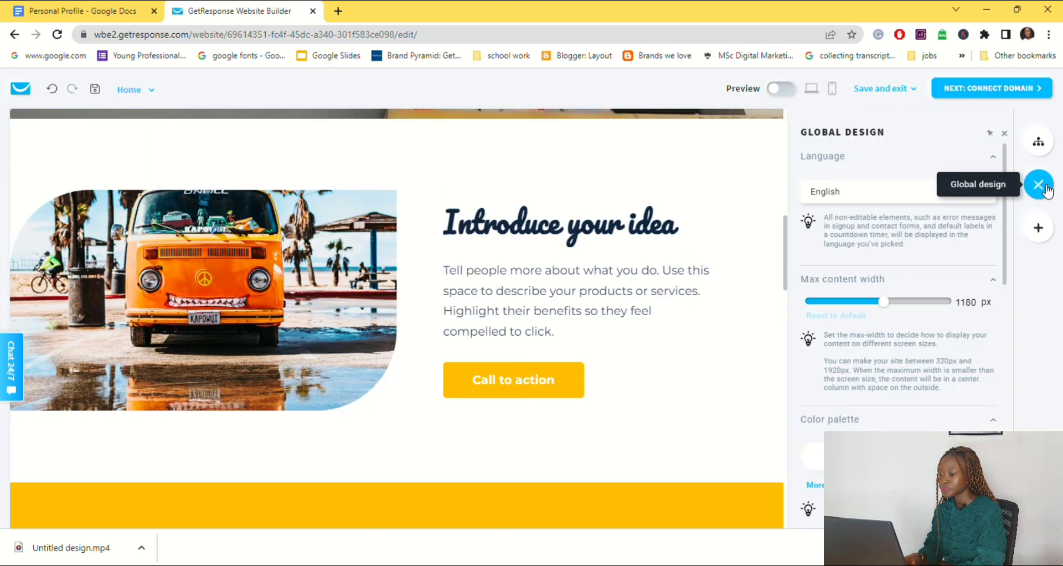
pyautogui.scroll(-10, 876, 353)
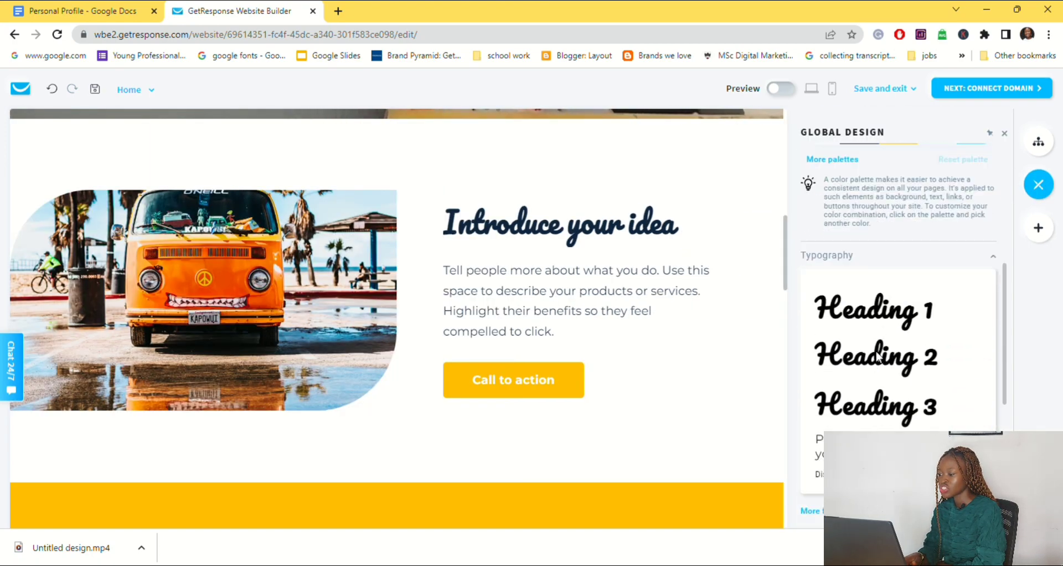
pyautogui.scroll(-2, 879, 357)
pyautogui.scroll(5, 880, 354)
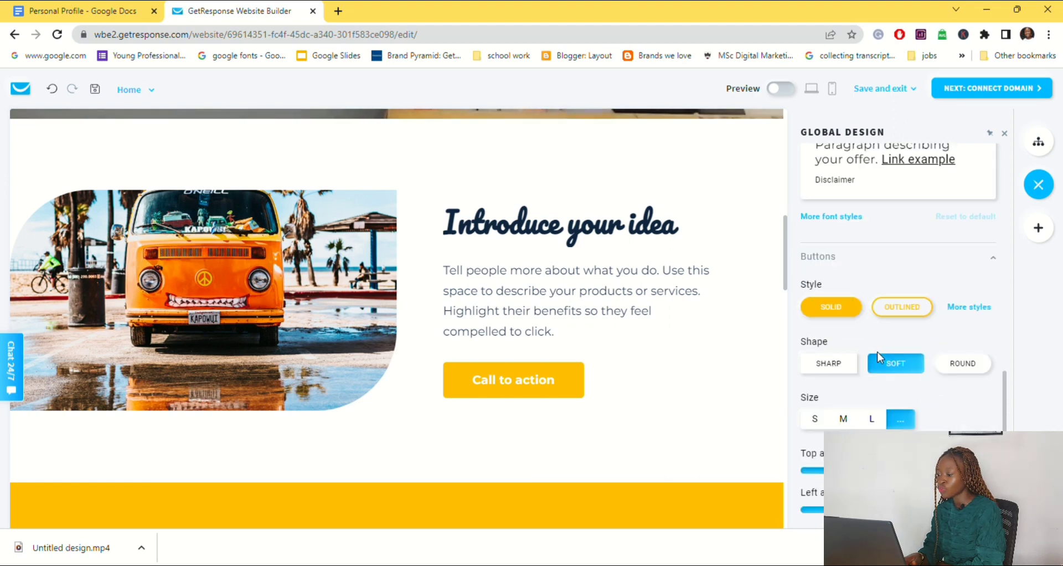
pyautogui.click(892, 310)
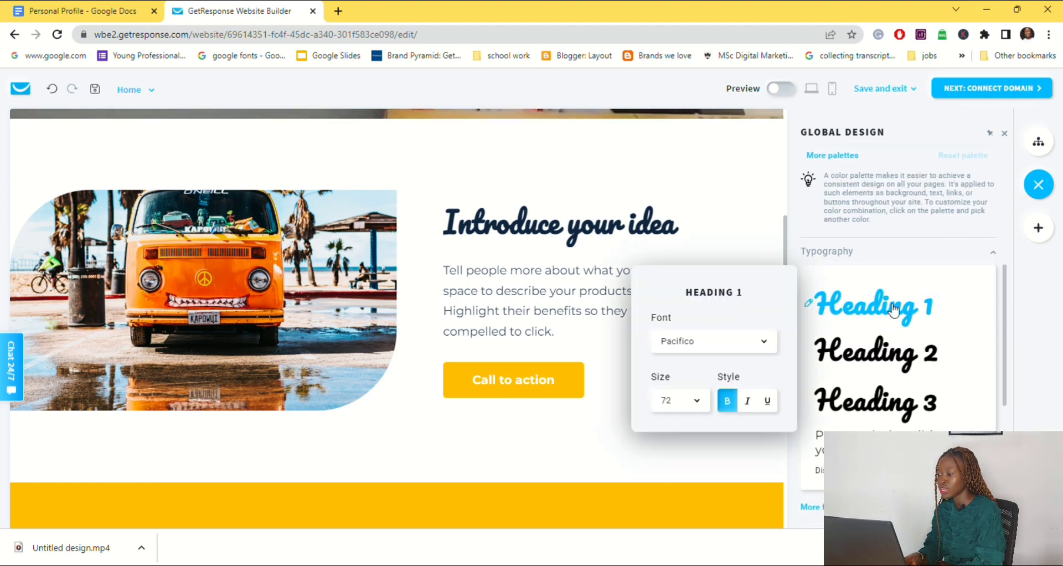
pyautogui.click(767, 353)
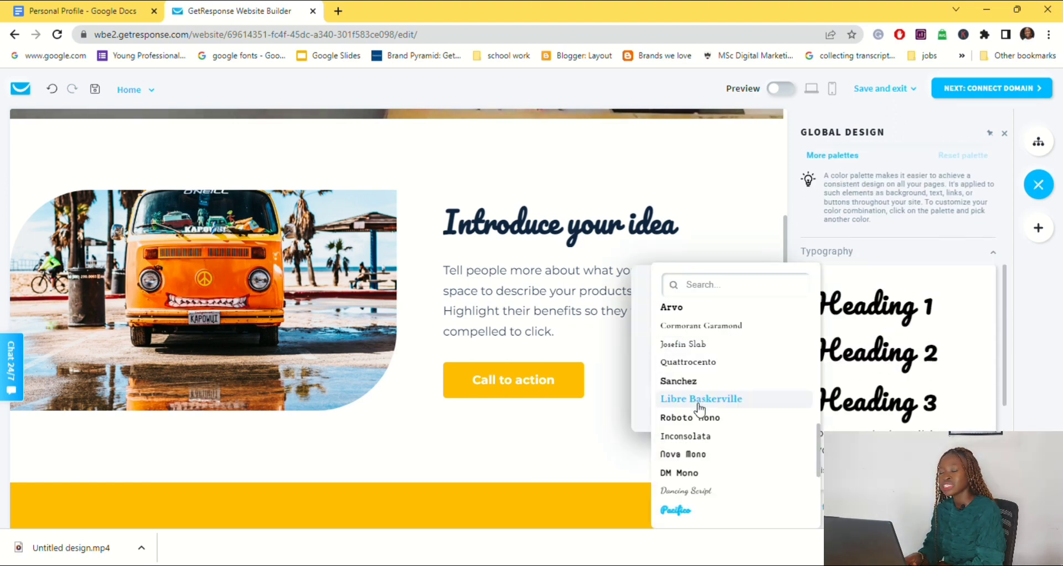
pyautogui.write('MO')
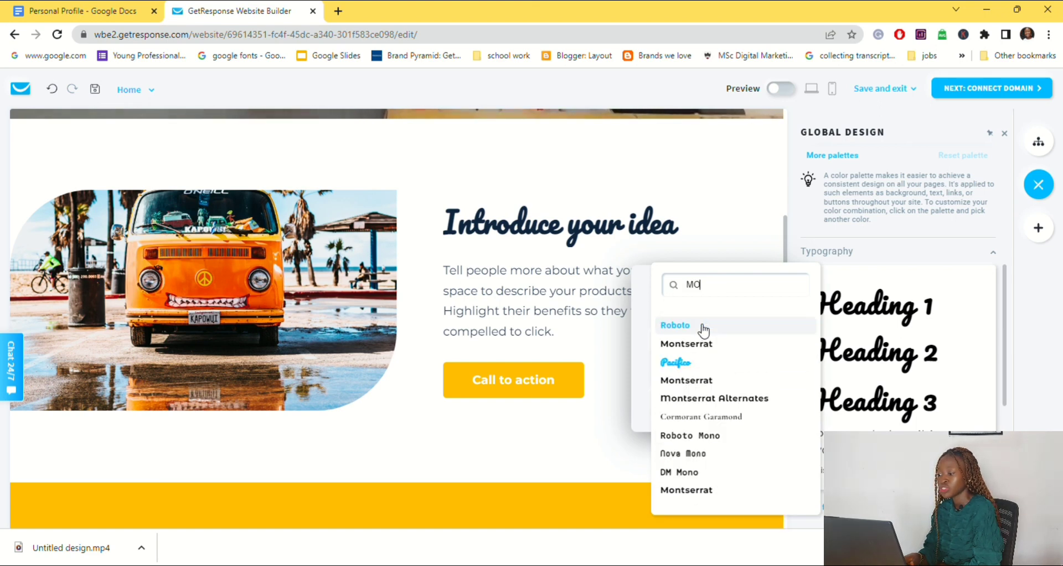
pyautogui.click(696, 344)
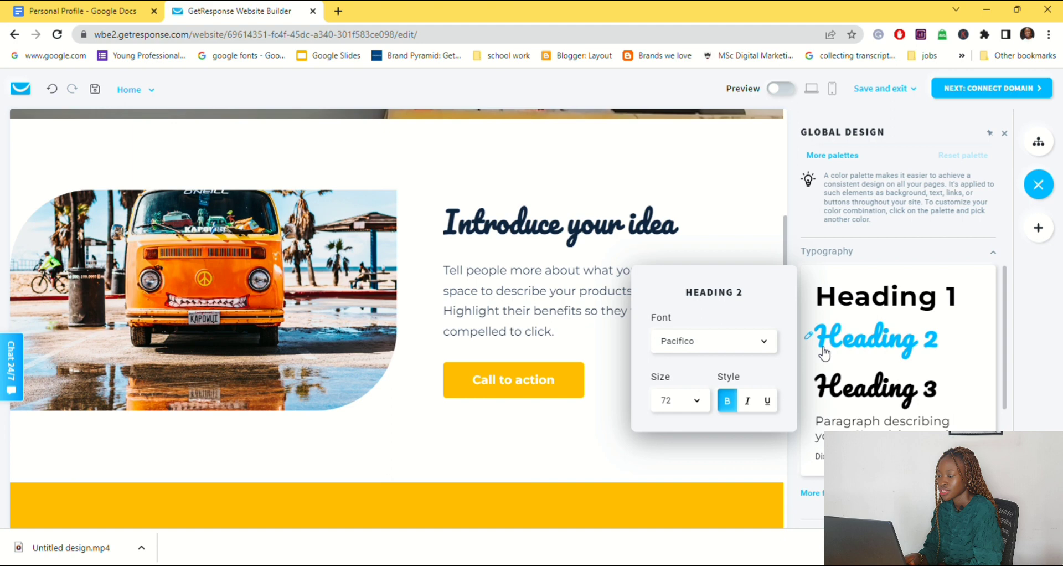
# Set the global Heading 2 and Heading 3 fonts to Montserrat and close the heading settings.
pyautogui.click(768, 343)
pyautogui.write('mo')
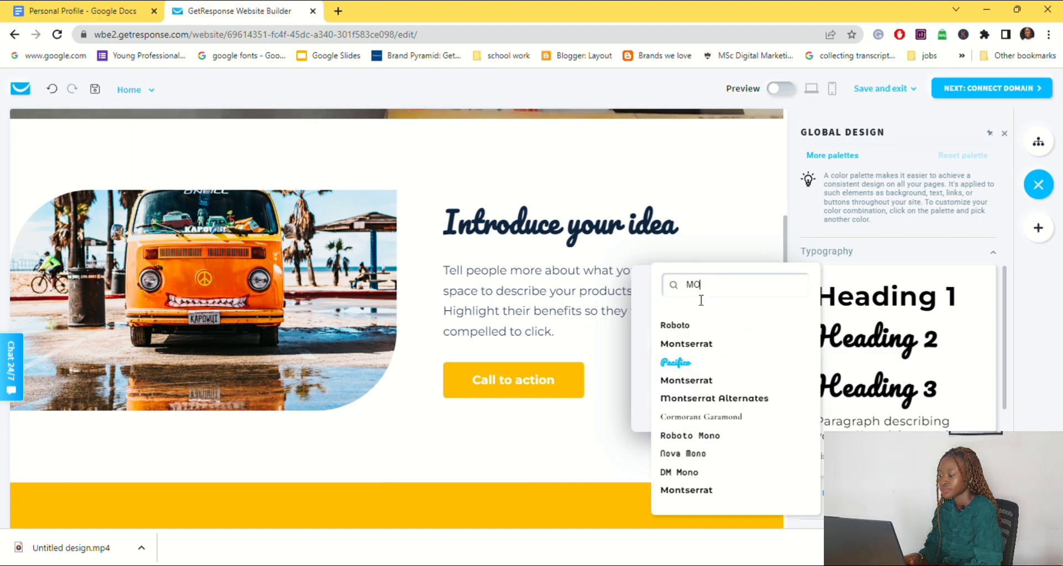
pyautogui.click(698, 344)
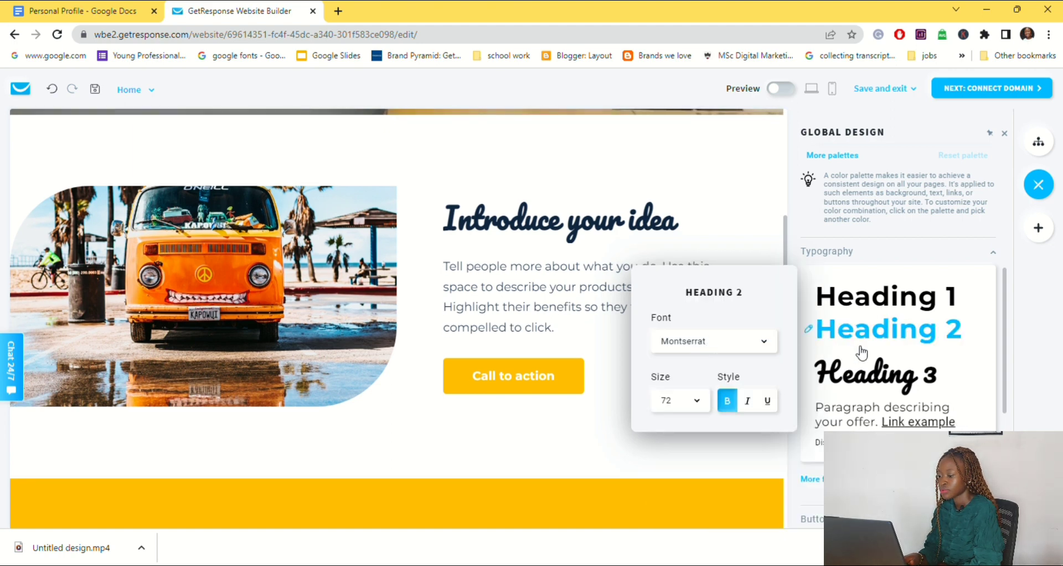
pyautogui.click(873, 375)
pyautogui.click(764, 346)
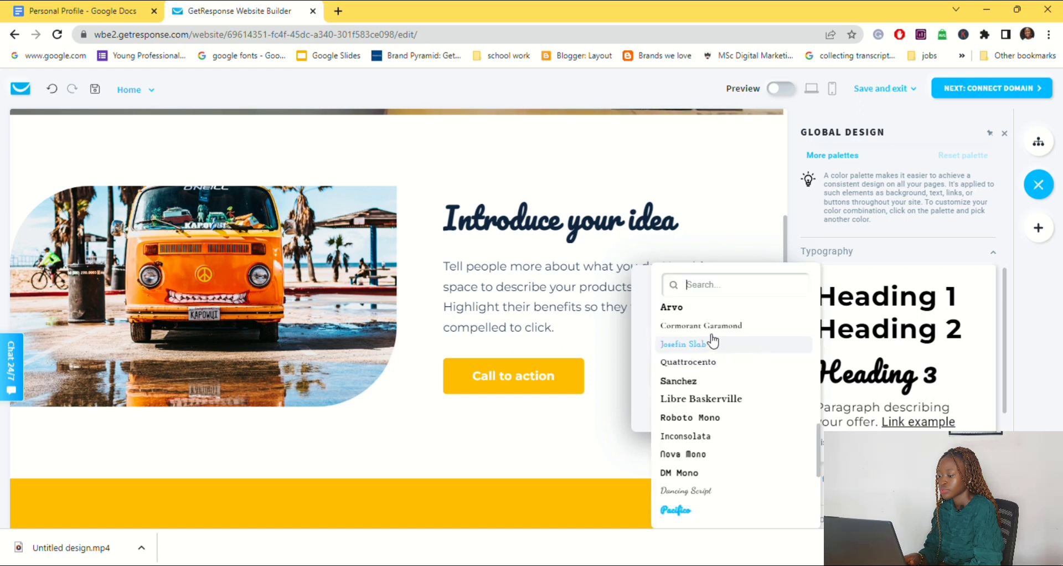
pyautogui.write('MO')
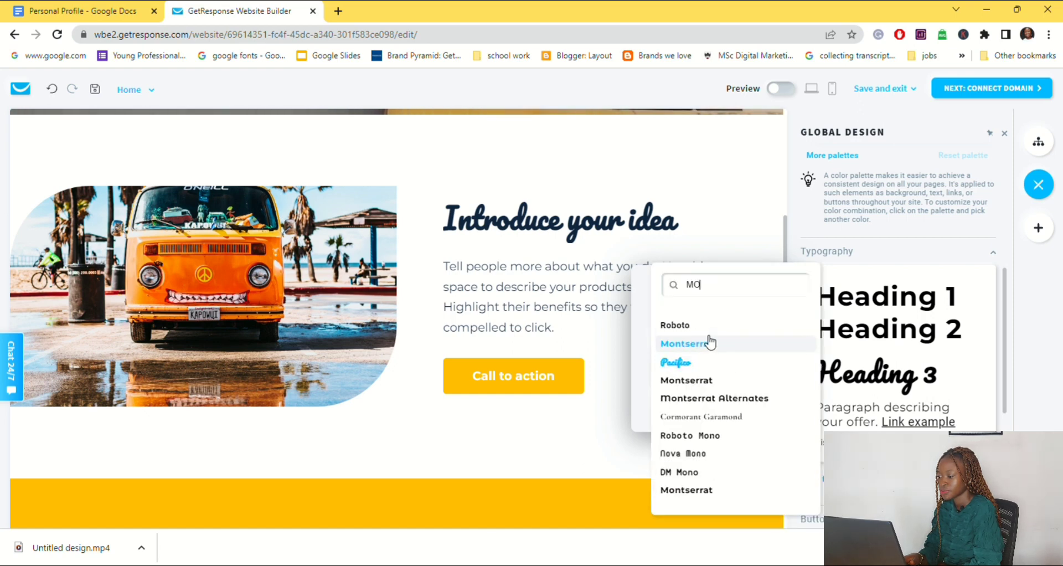
pyautogui.click(710, 343)
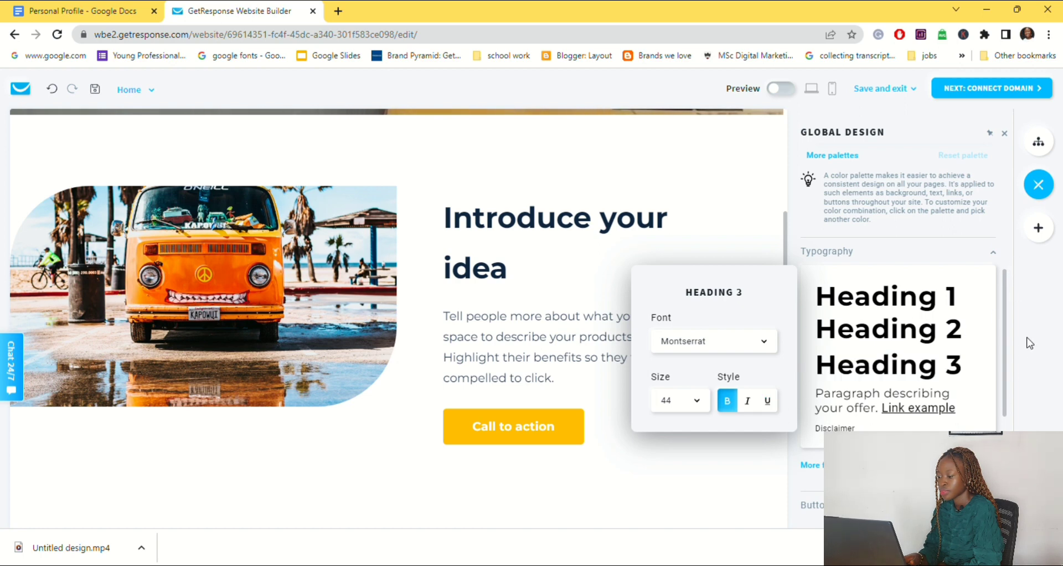
pyautogui.click(1007, 370)
# Change the global button shape to Round.
pyautogui.scroll(-5, 900, 310)
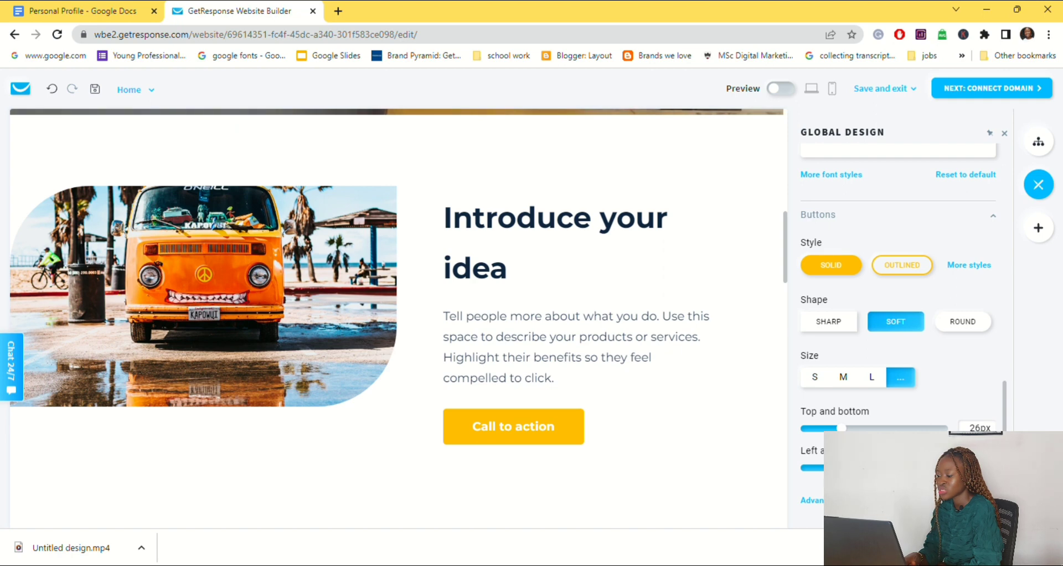
pyautogui.scroll(5, 900, 310)
pyautogui.scroll(5, 899, 310)
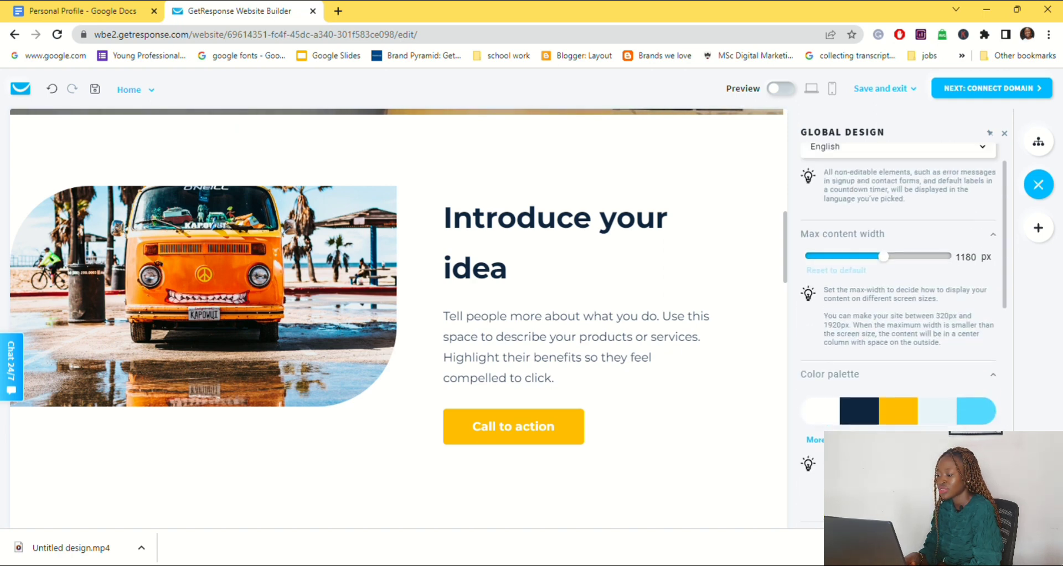
pyautogui.scroll(-10, 963, 332)
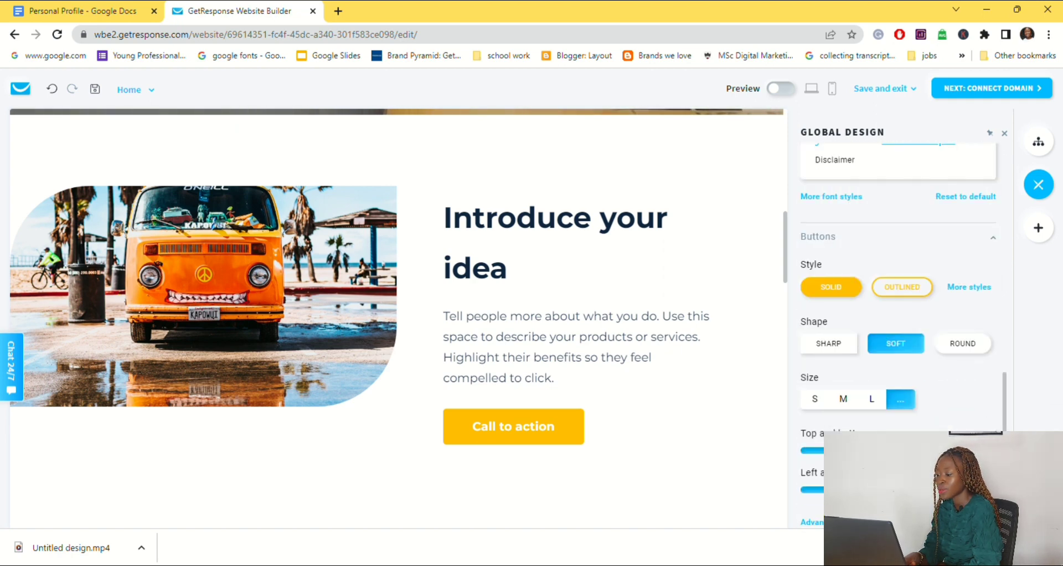
pyautogui.click(972, 323)
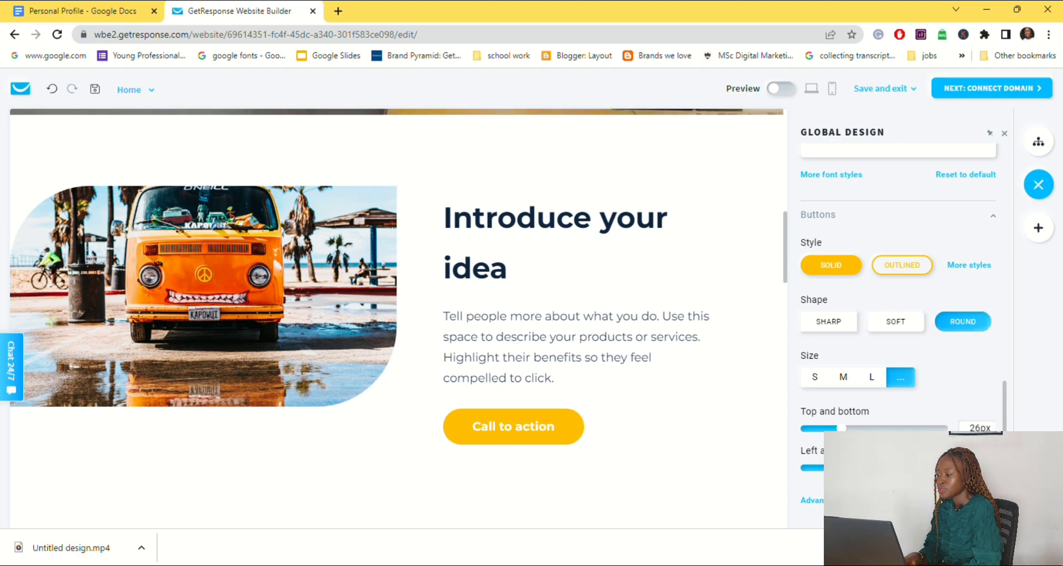
# Save the website without leaving the editor and close the global design settings.
pyautogui.scroll(8, 869, 425)
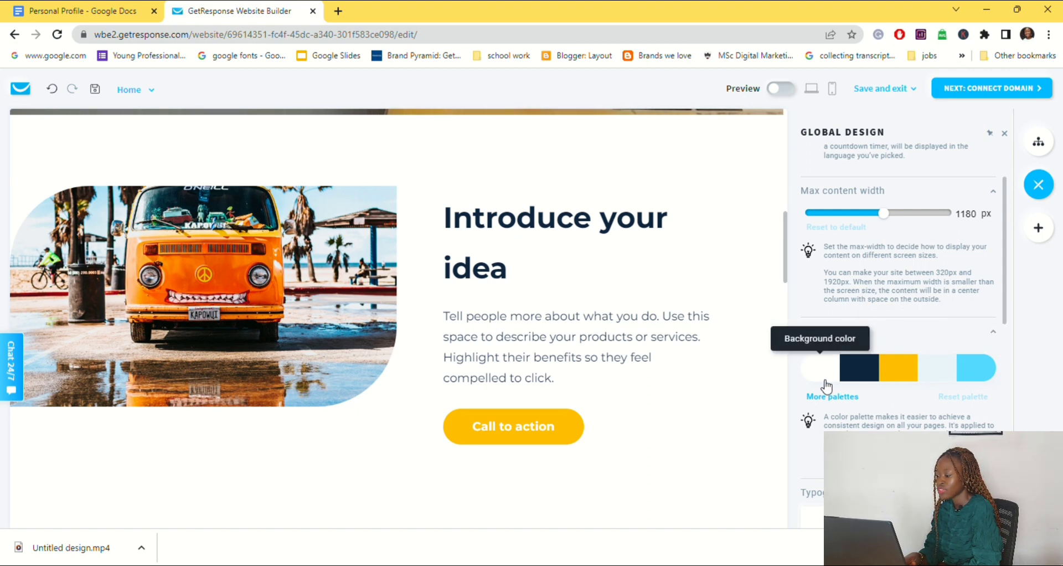
pyautogui.scroll(2, 827, 386)
pyautogui.click(877, 99)
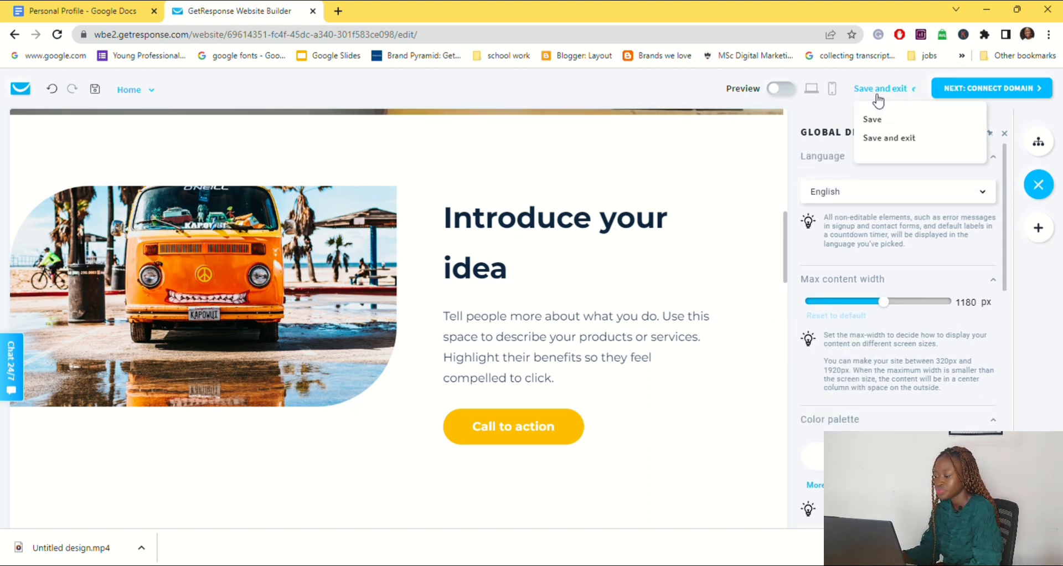
pyautogui.click(872, 121)
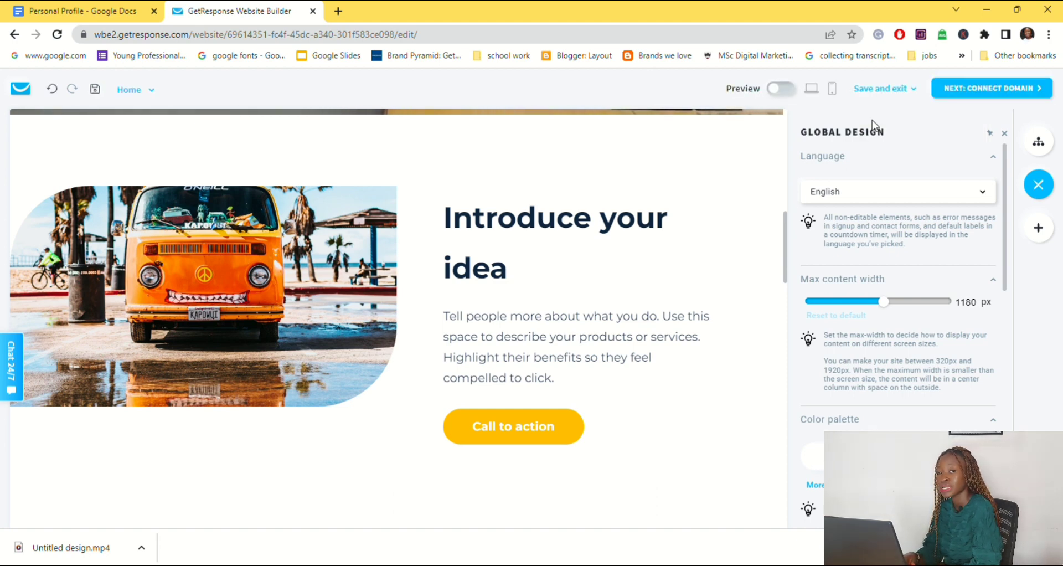
pyautogui.click(1004, 133)
# Look over the website's page list, including the Home page entry, and close it.
pyautogui.click(1038, 141)
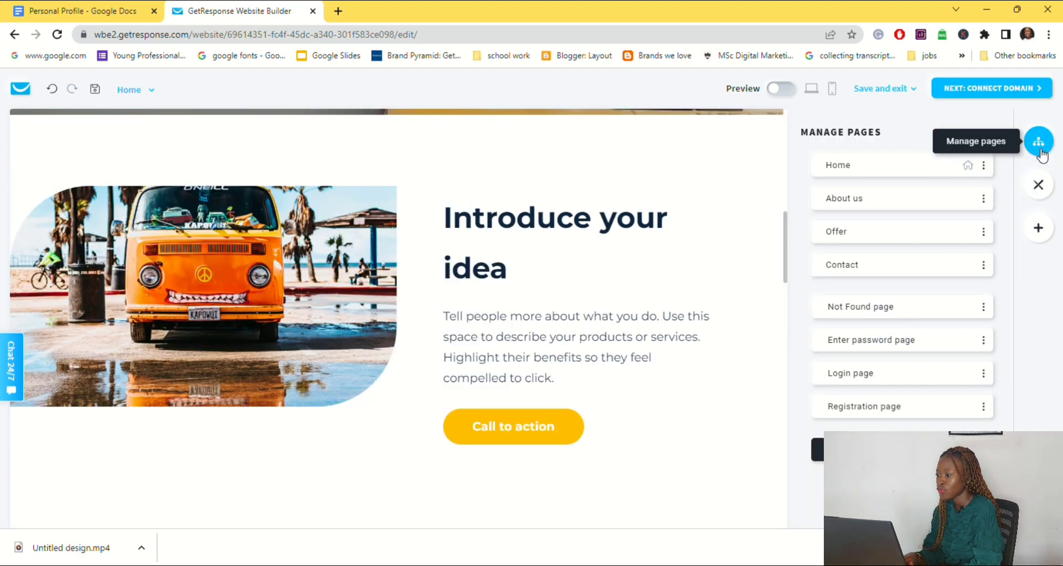
pyautogui.click(983, 165)
pyautogui.click(859, 168)
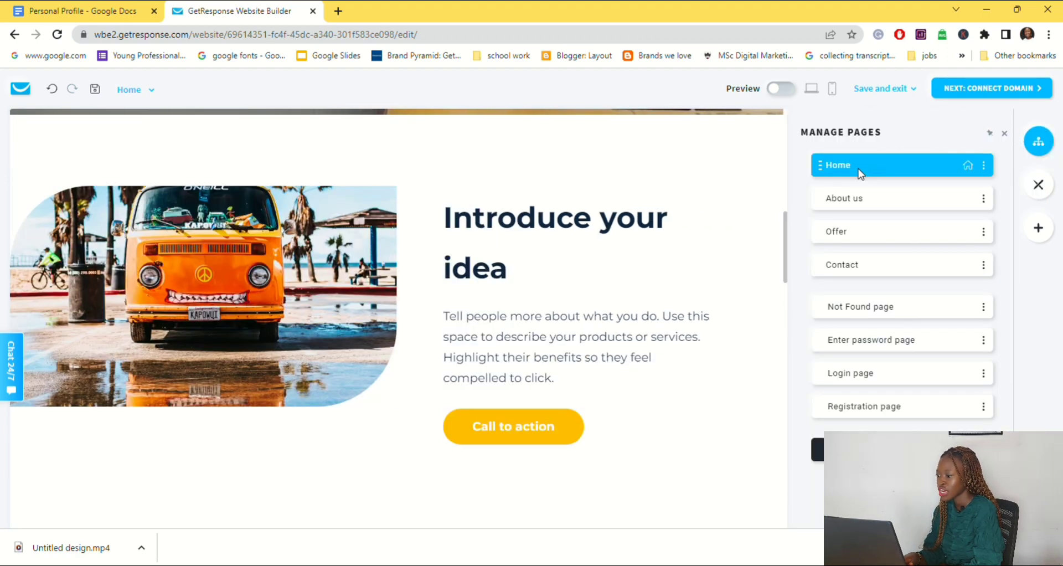
pyautogui.click(1009, 136)
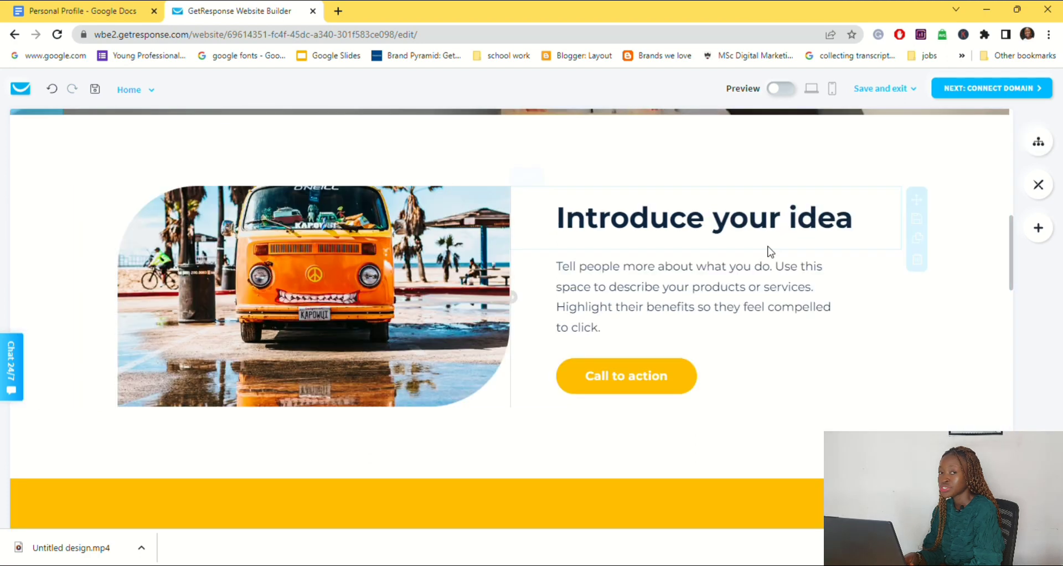
# Replace the orange van image beside the "Introduce your idea" heading with the uploaded laptop screenshot from My files.
pyautogui.click(396, 235)
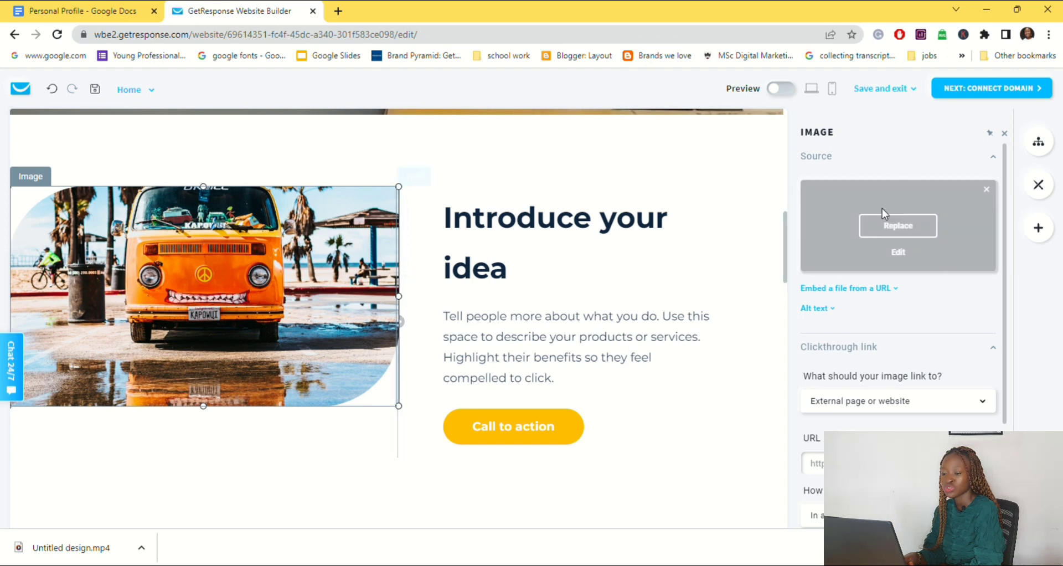
pyautogui.click(906, 230)
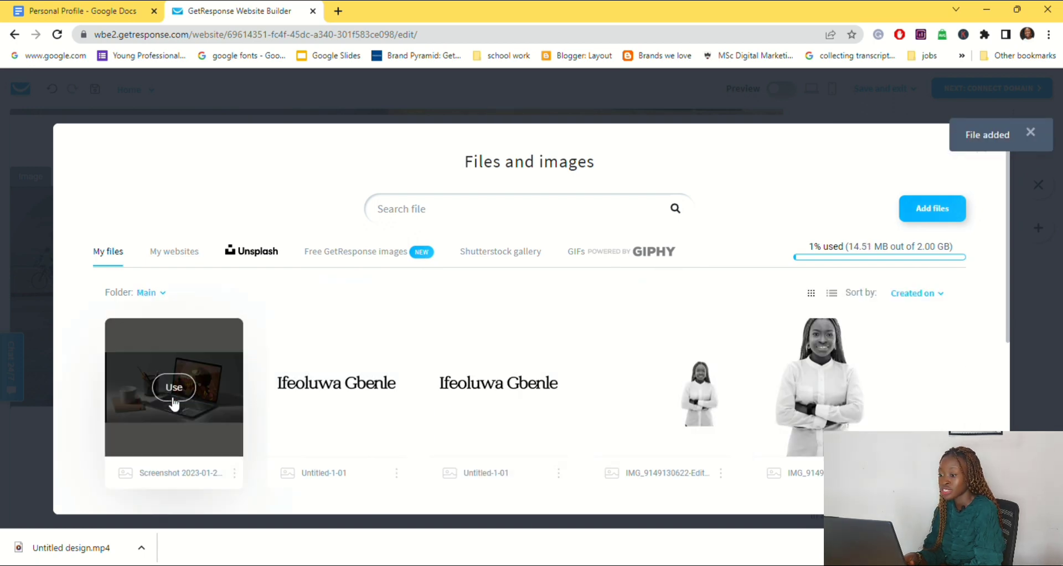
pyautogui.click(173, 388)
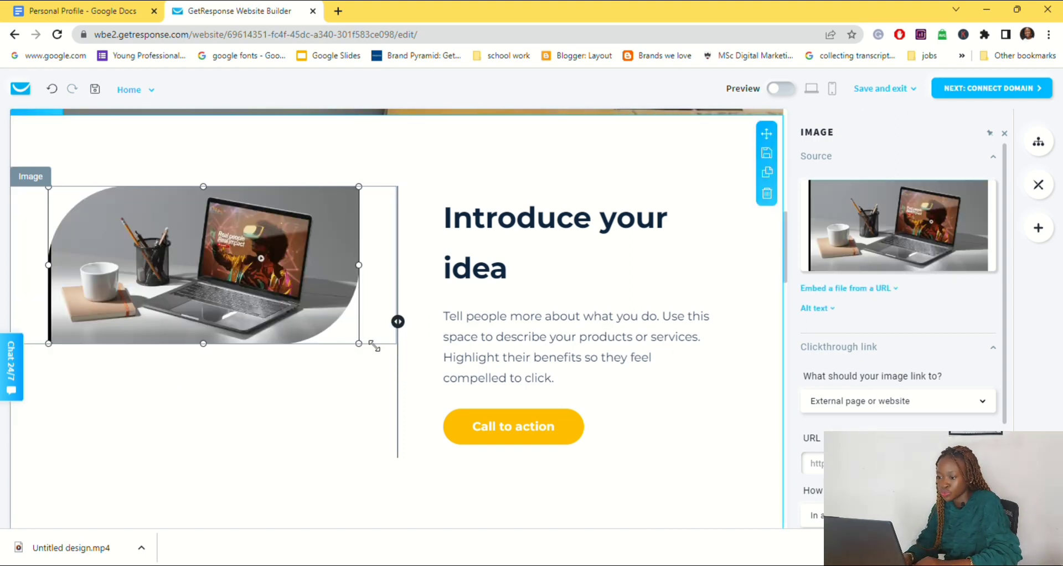
# Replace the "Introduce your idea" heading text with "Brand mangement services".
pyautogui.click(556, 217)
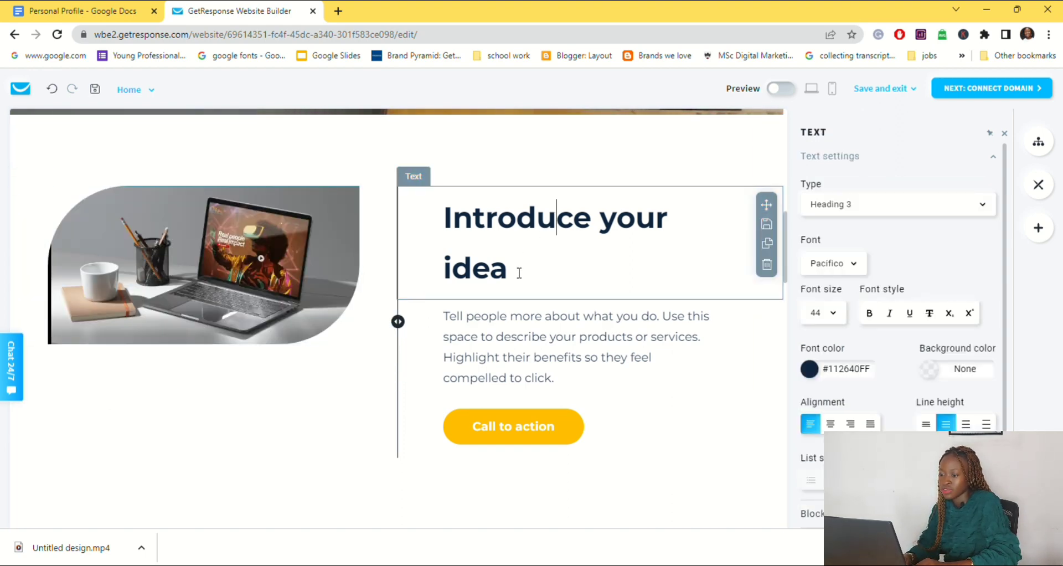
pyautogui.moveTo(519, 273); pyautogui.dragTo(444, 221)
pyautogui.write('Bran')
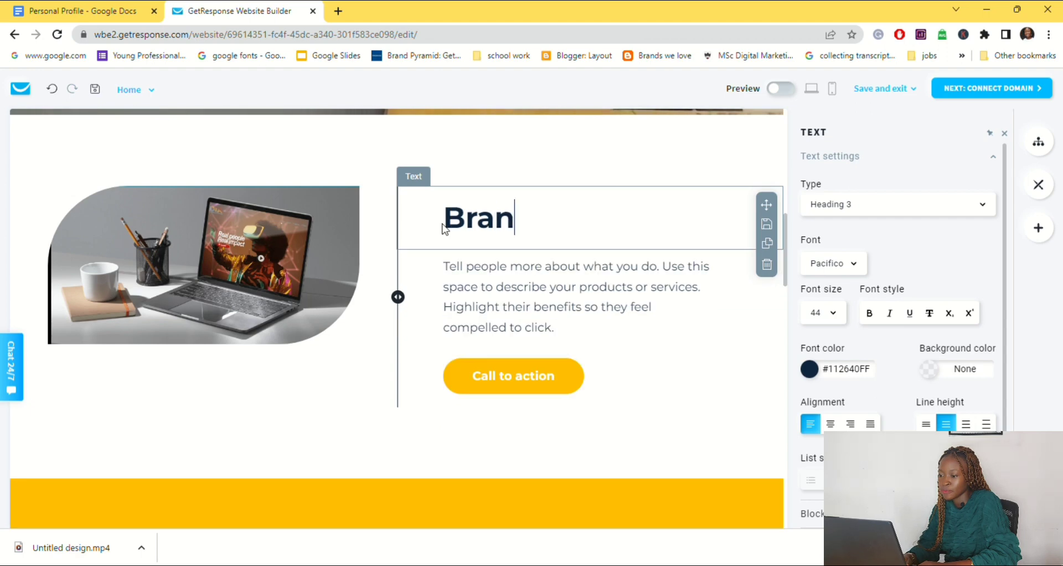
pyautogui.write('d man')
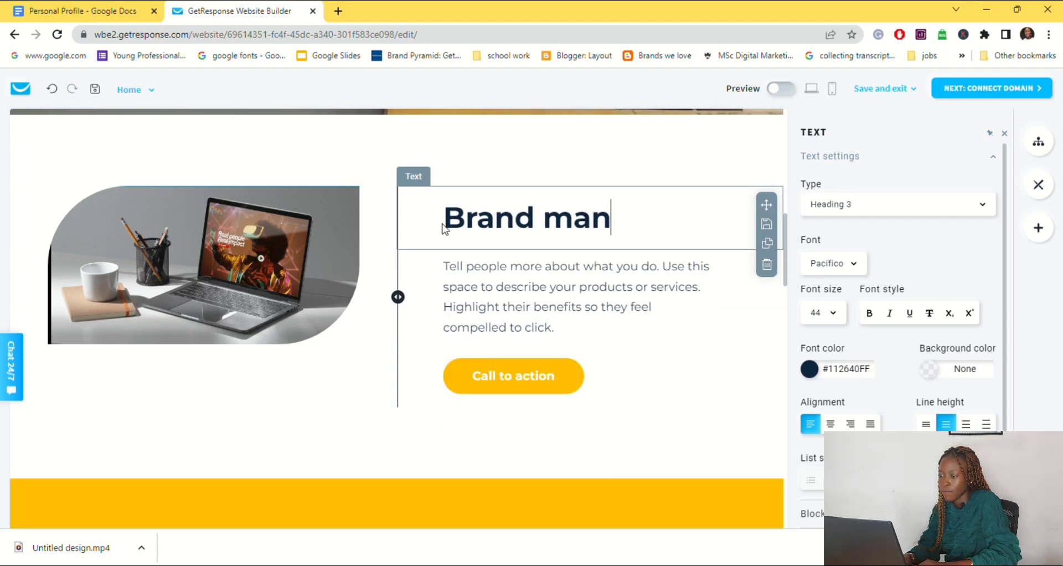
pyautogui.write('gemen')
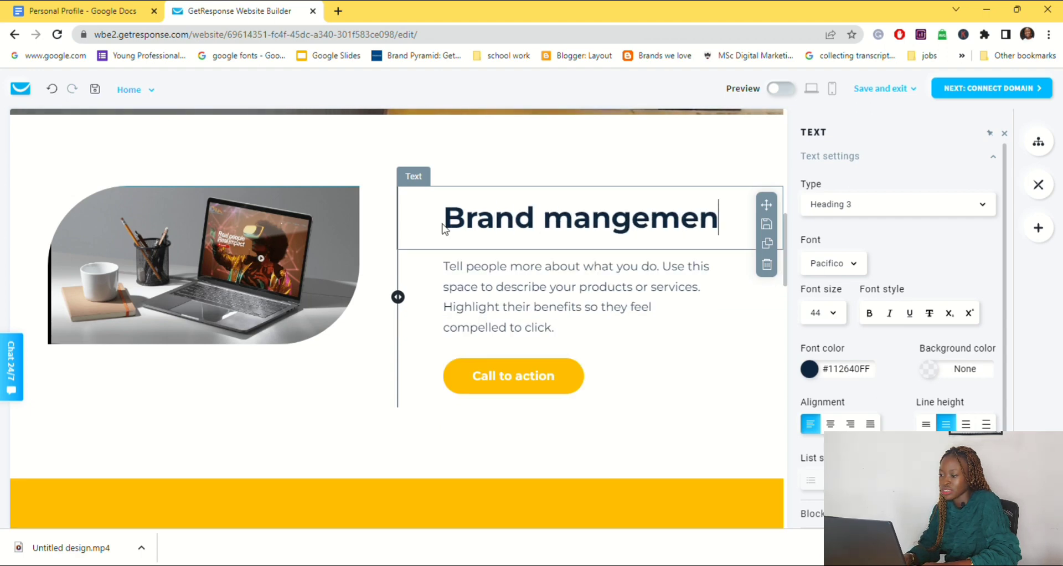
pyautogui.write('t ser')
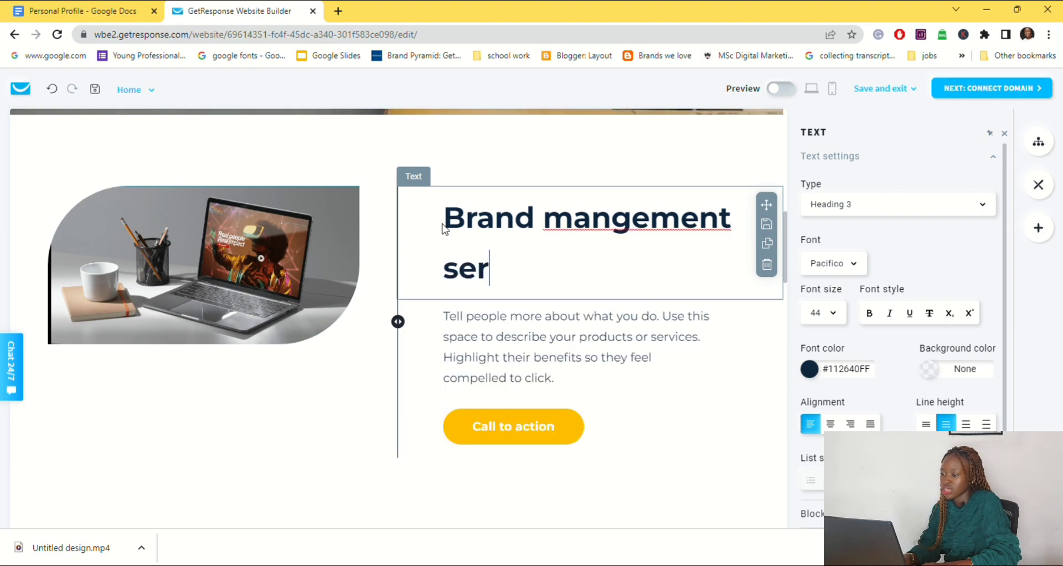
pyautogui.write('vices')
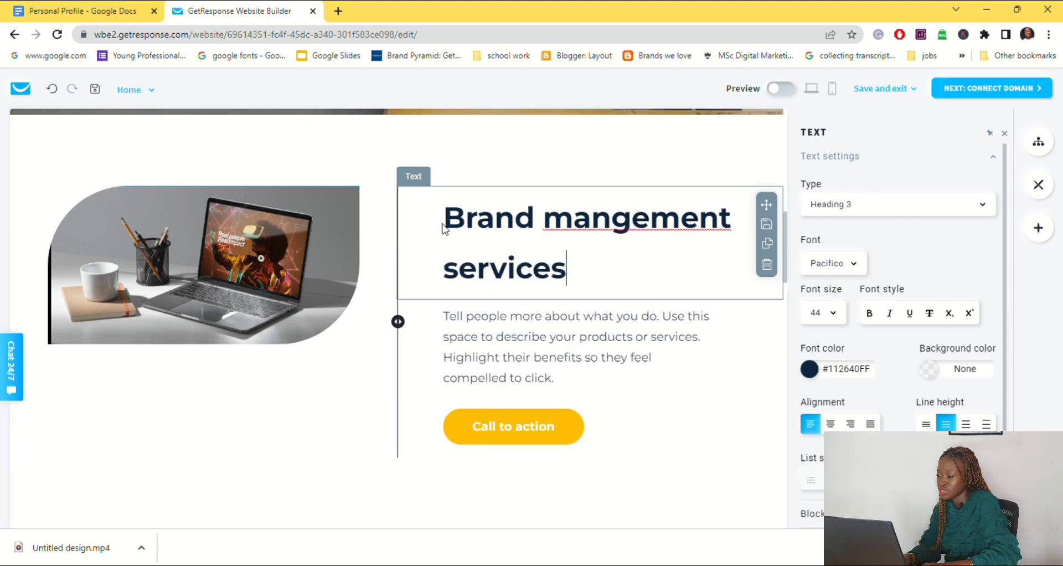
# Set the font size of the whole "Brand mangement services" heading to 28.
pyautogui.moveTo(567, 271); pyautogui.dragTo(450, 230)
pyautogui.click(823, 313)
pyautogui.click(819, 387)
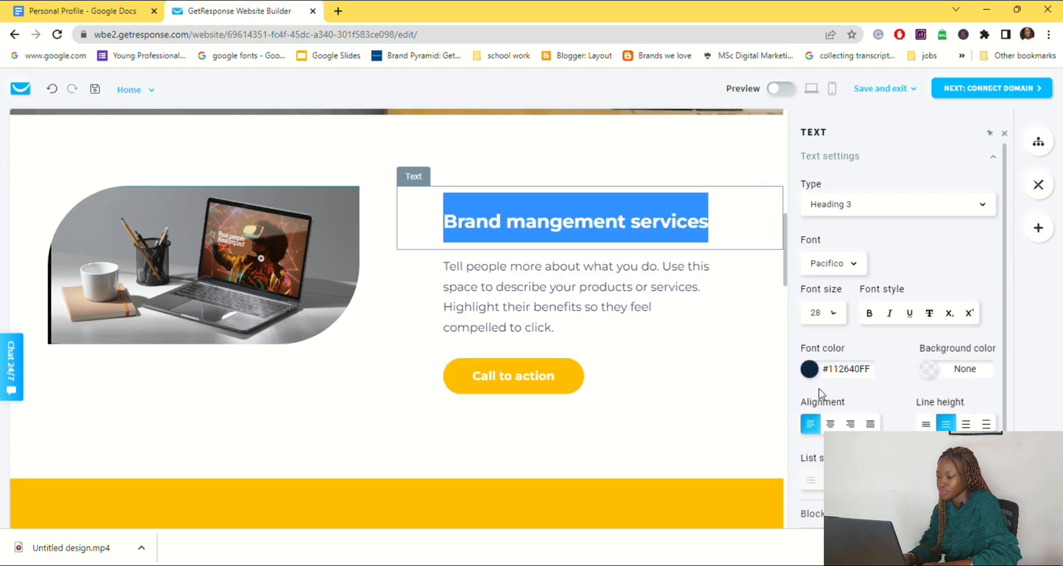
# Copy the Brand Management description from the Personal Profile document in Google Docs.
pyautogui.click(489, 310)
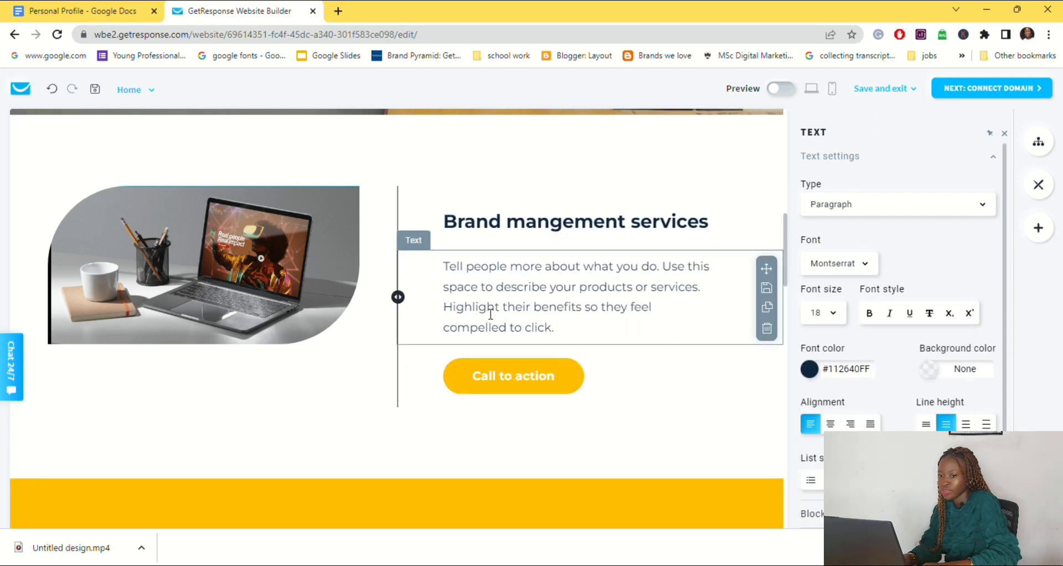
pyautogui.click(50, 8)
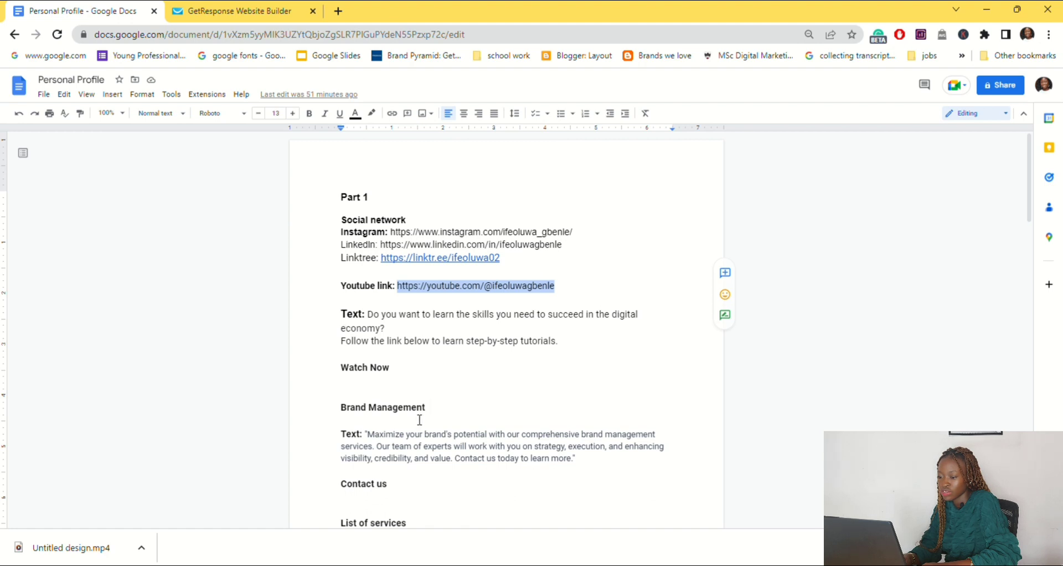
pyautogui.scroll(-2, 420, 420)
pyautogui.moveTo(451, 325); pyautogui.dragTo(376, 304)
pyautogui.hotkey('ctrl', 'c')
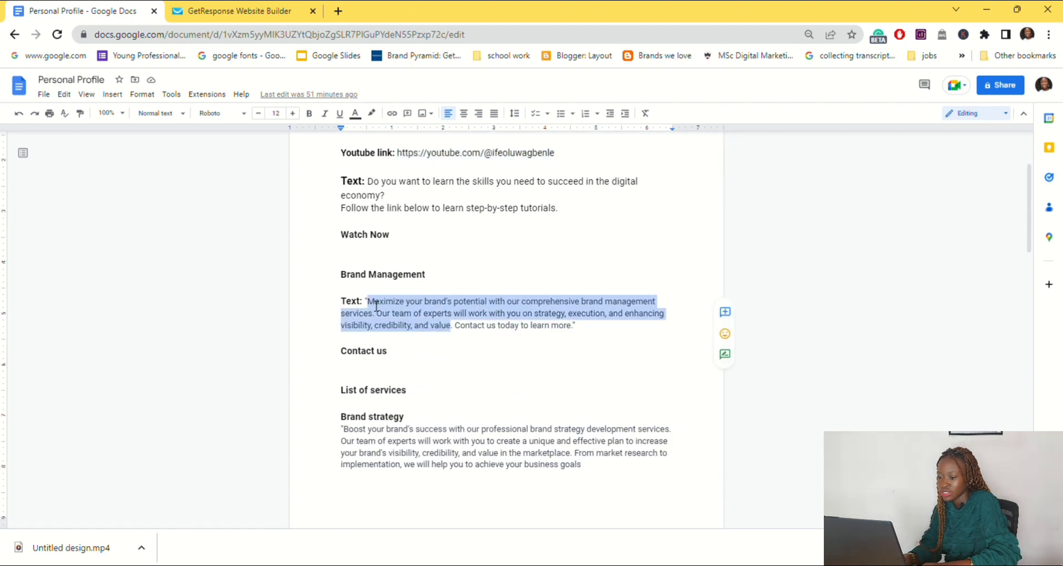
# Back in GetResponse, replace the placeholder paragraph under the "Brand mangement services" heading with the copied description, without a trailing blank line.
pyautogui.click(209, 11)
pyautogui.hotkey('ctrl', 'v')
pyautogui.click(451, 271)
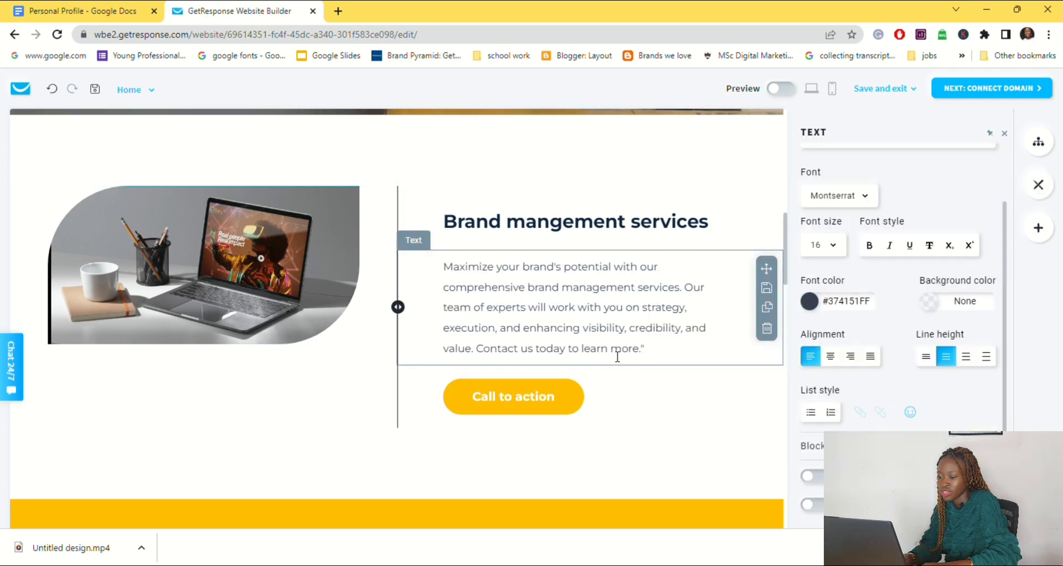
pyautogui.moveTo(653, 351); pyautogui.dragTo(457, 274)
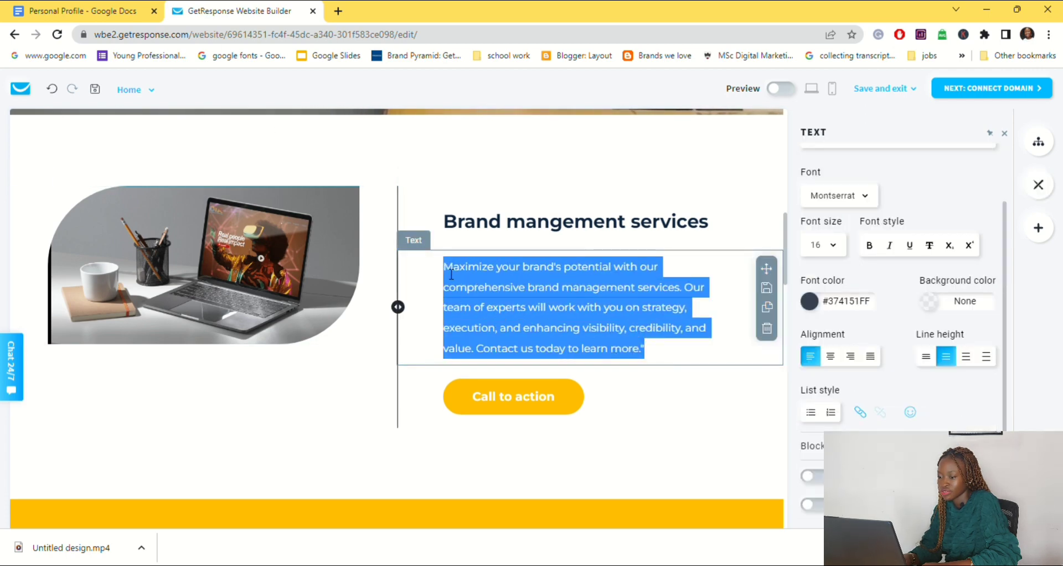
pyautogui.write('"Maximize your brand\'s potential with our comprehensive brand management services. Our team of experts will work with you on strategy, execution, and enhancing visibility, credibility, and value. Contact us today to learn more."')
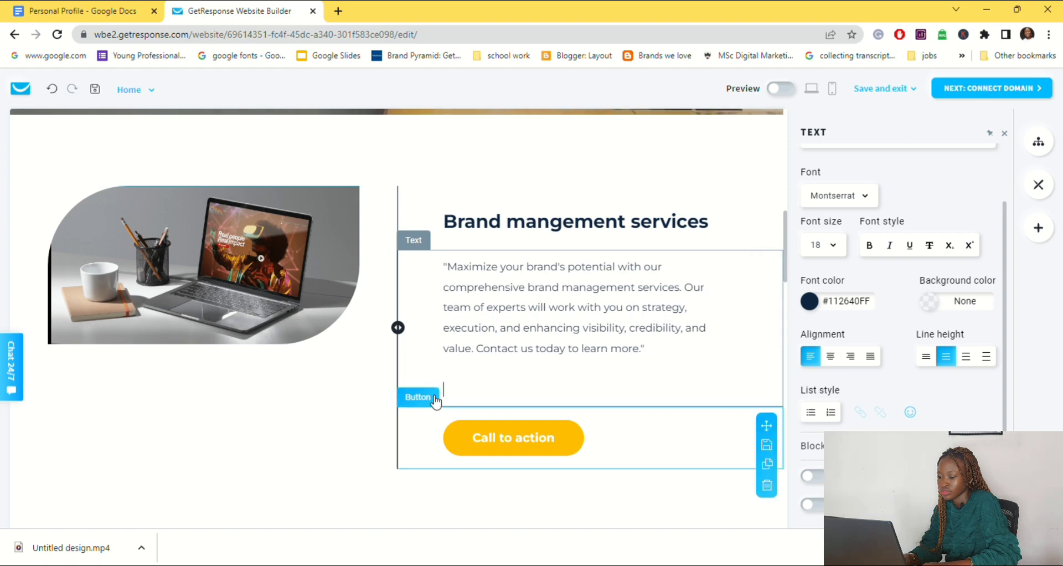
pyautogui.press('BackSpace')
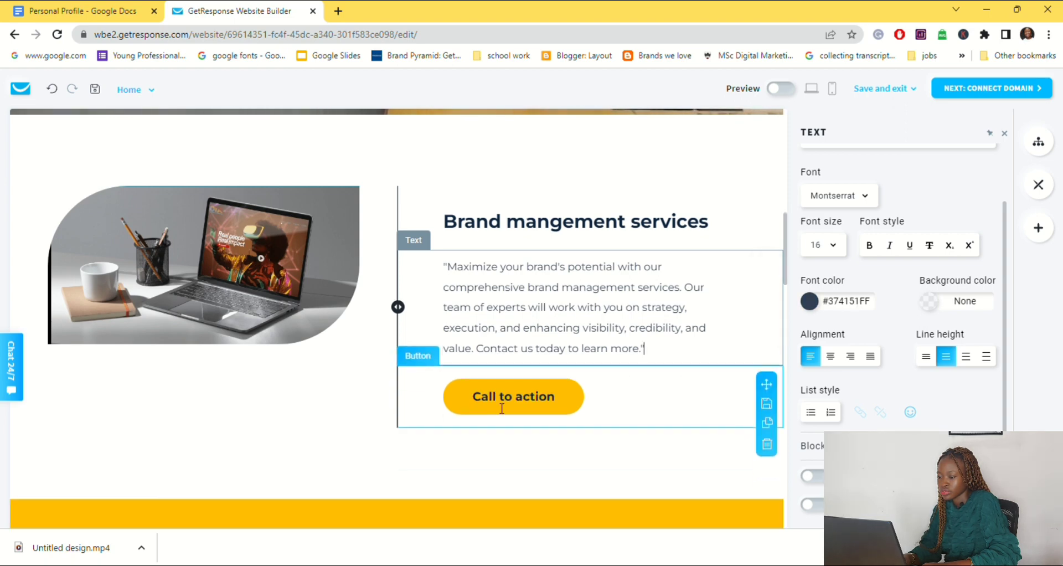
# Change the text of the call-to-action button under the brand management paragraph to "LEARN MORE".
pyautogui.click(554, 395)
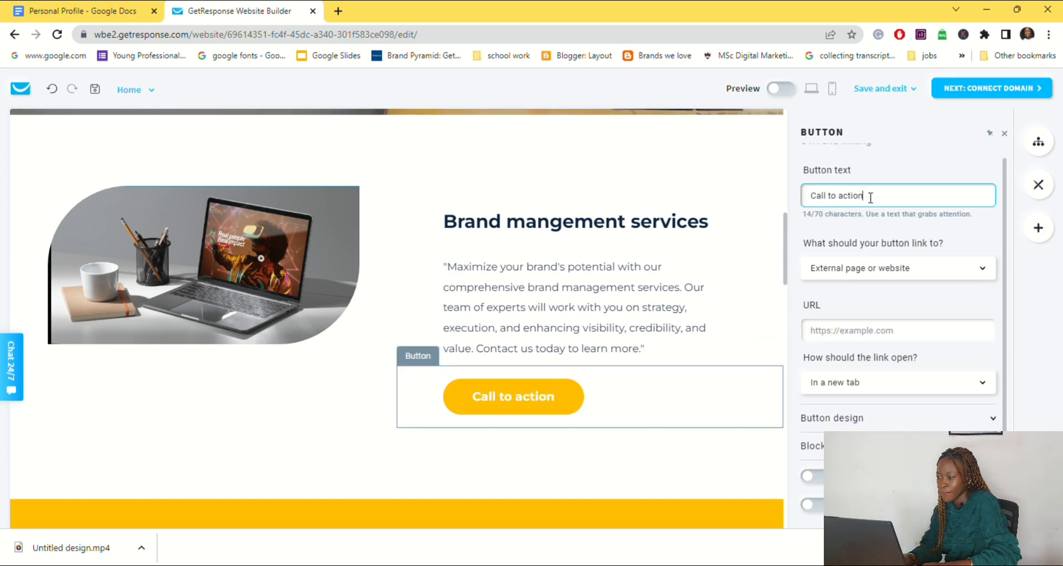
pyautogui.moveTo(868, 200); pyautogui.dragTo(818, 200)
pyautogui.write('LEARN')
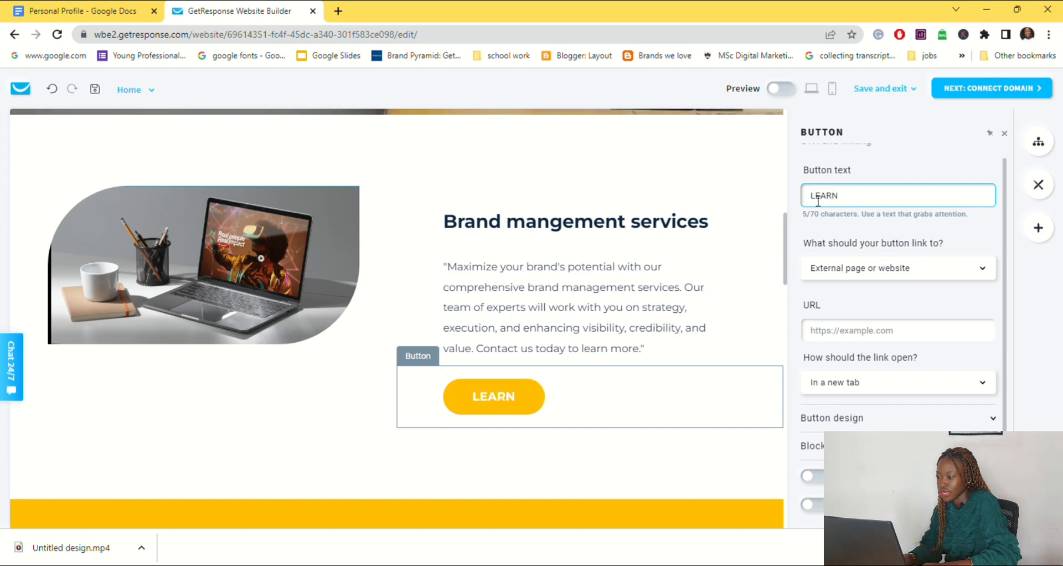
pyautogui.write(' M')
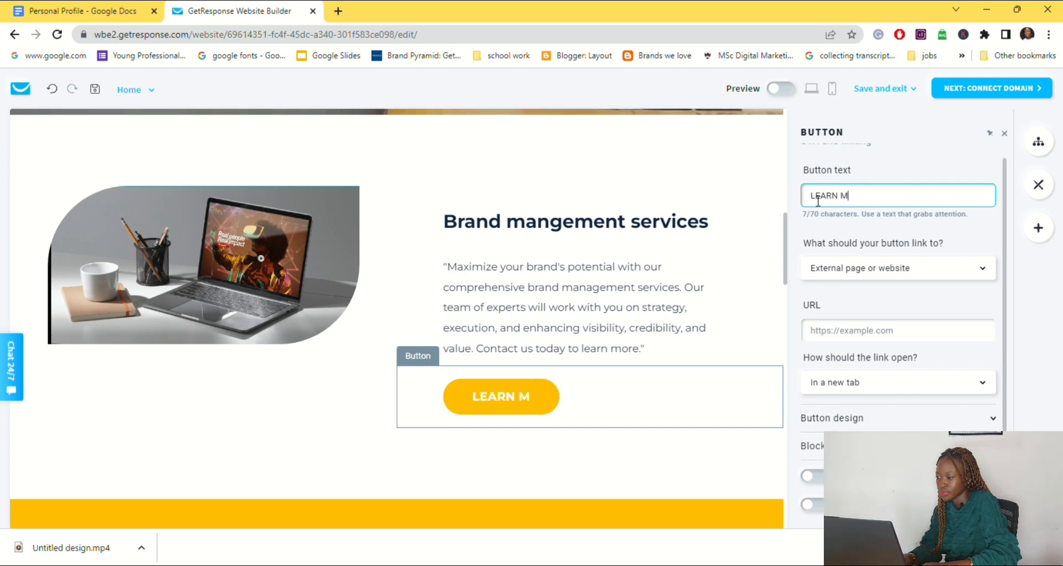
pyautogui.write('ORE')
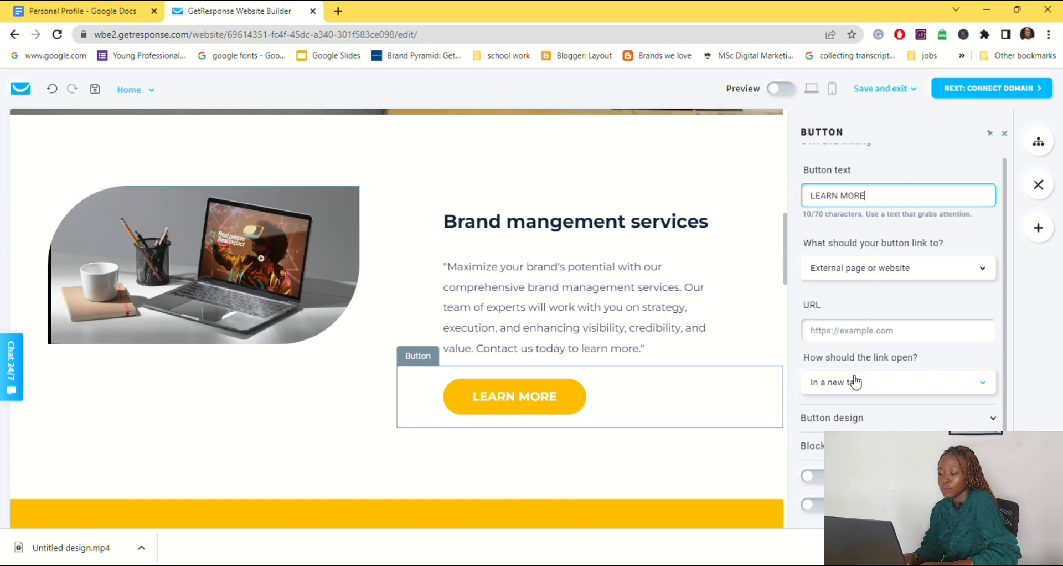
# Link the LEARN MORE button to an email address, fill in the contact's e-mail, and close the button settings.
pyautogui.click(983, 270)
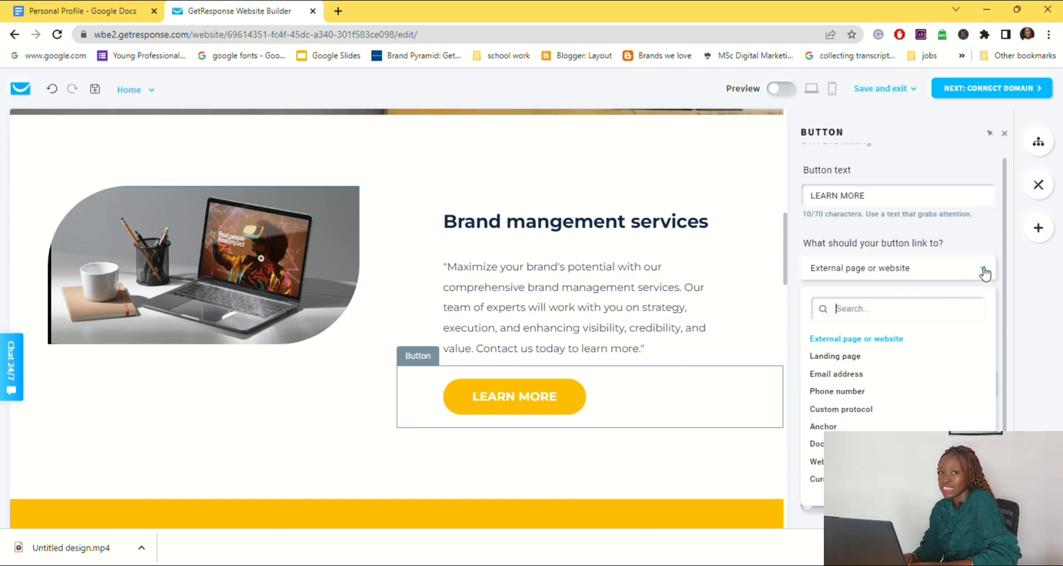
pyautogui.click(843, 381)
pyautogui.click(855, 353)
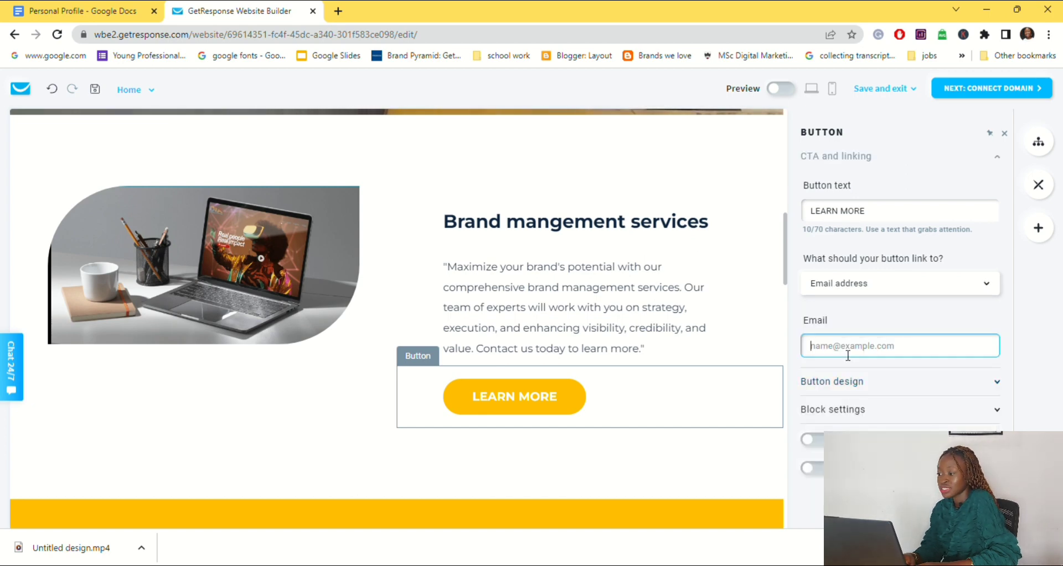
pyautogui.hotkey('ctrl', 'v')
pyautogui.click(874, 88)
pyautogui.click(871, 121)
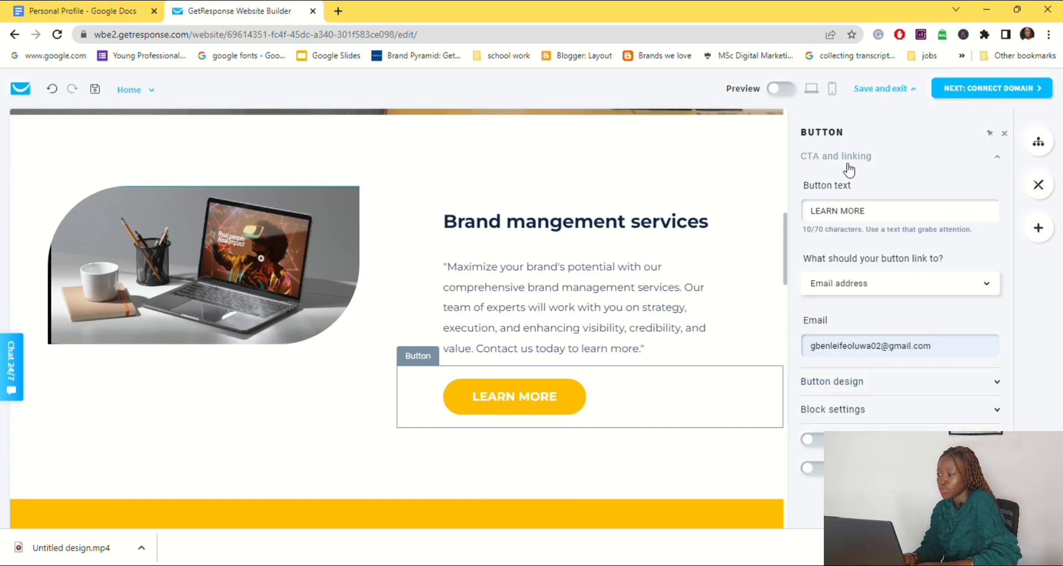
pyautogui.click(1004, 133)
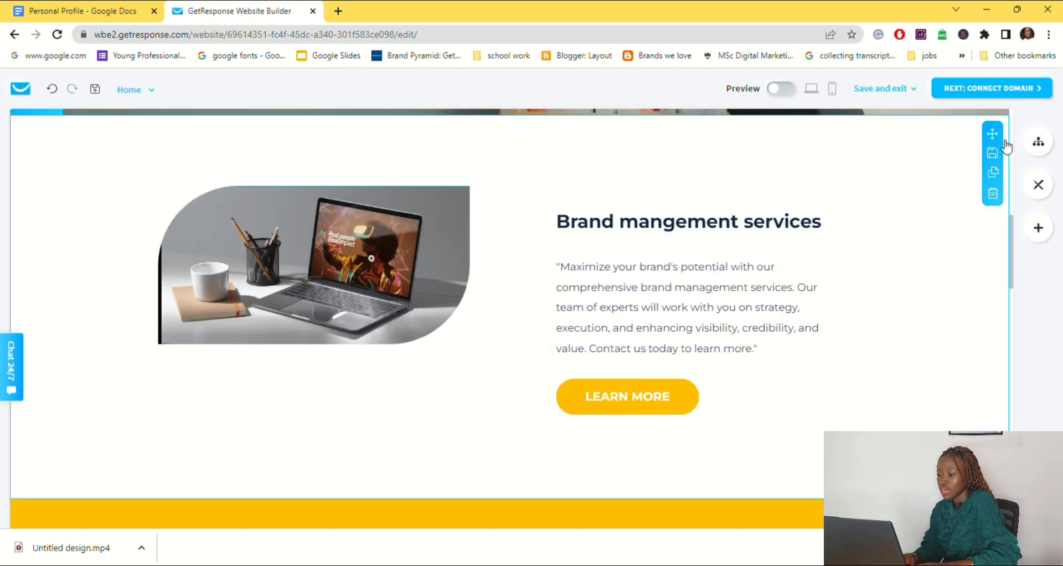
# Replace the surfboards image in the yellow section with the blue D-shaped logo image.
pyautogui.scroll(-6, 876, 292)
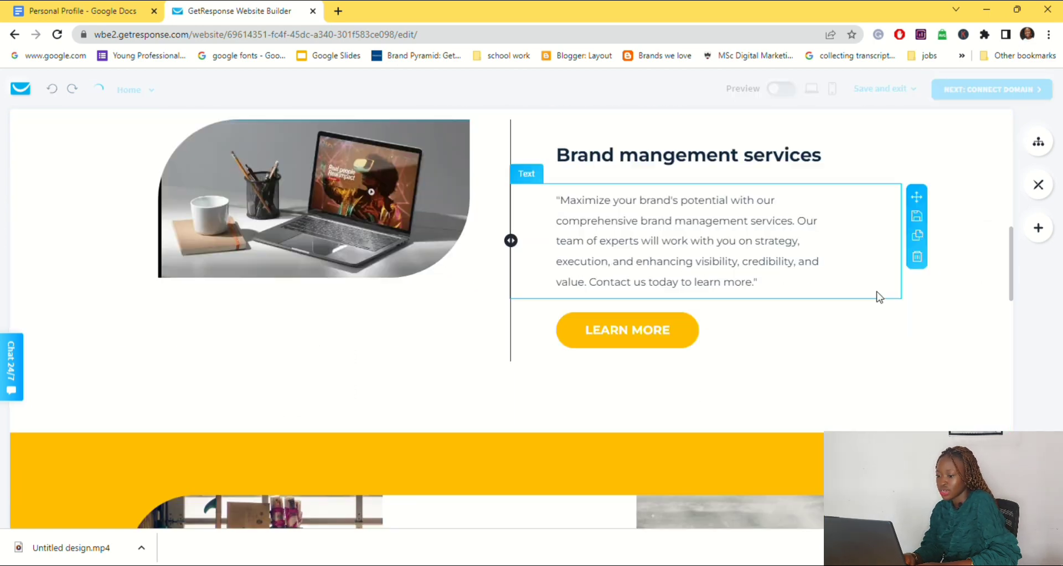
pyautogui.scroll(-4, 876, 292)
pyautogui.scroll(3, 876, 291)
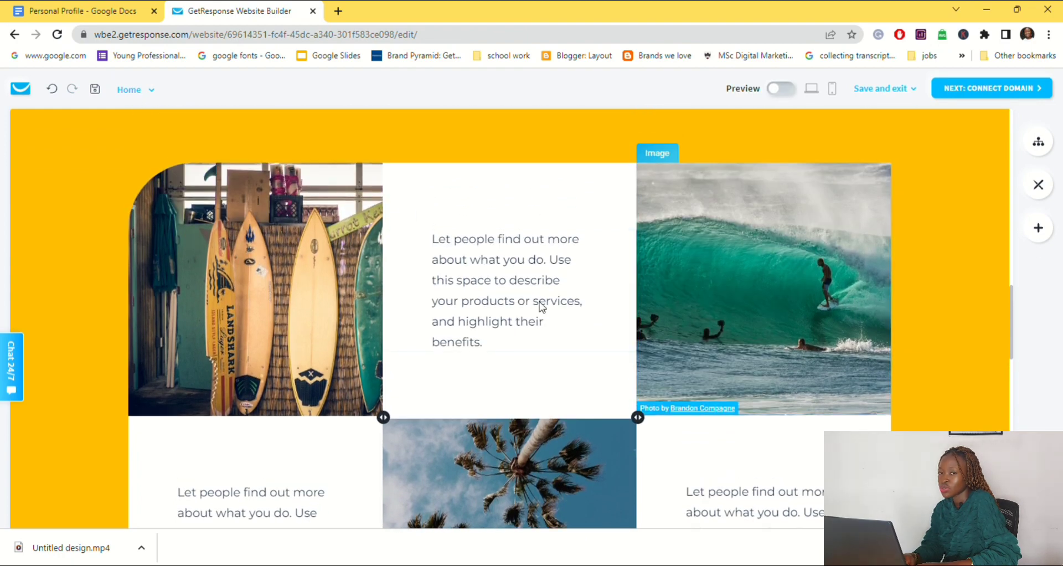
pyautogui.click(299, 301)
pyautogui.moveTo(935, 250)
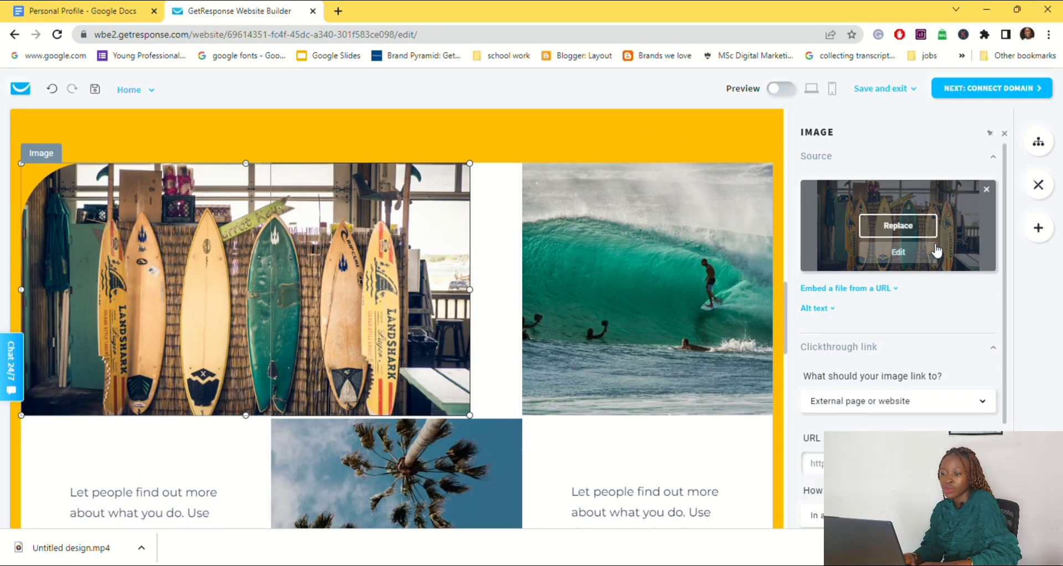
pyautogui.click(903, 226)
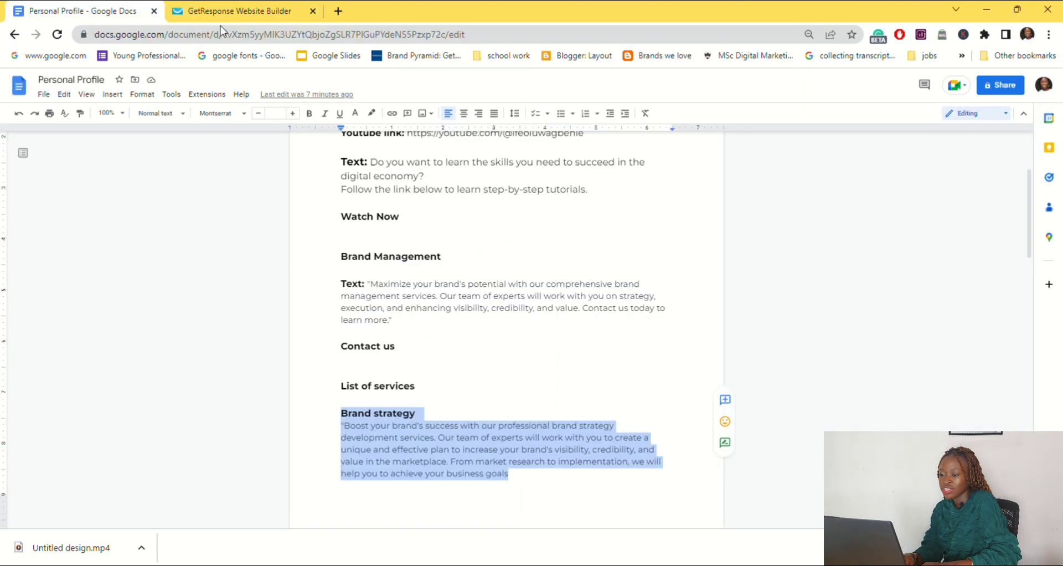
# Replace the placeholder text beside the blue logo image with the "Brand strategy" text, trimmed so its description starts at "Our team of experts".
pyautogui.click(238, 11)
pyautogui.click(390, 291)
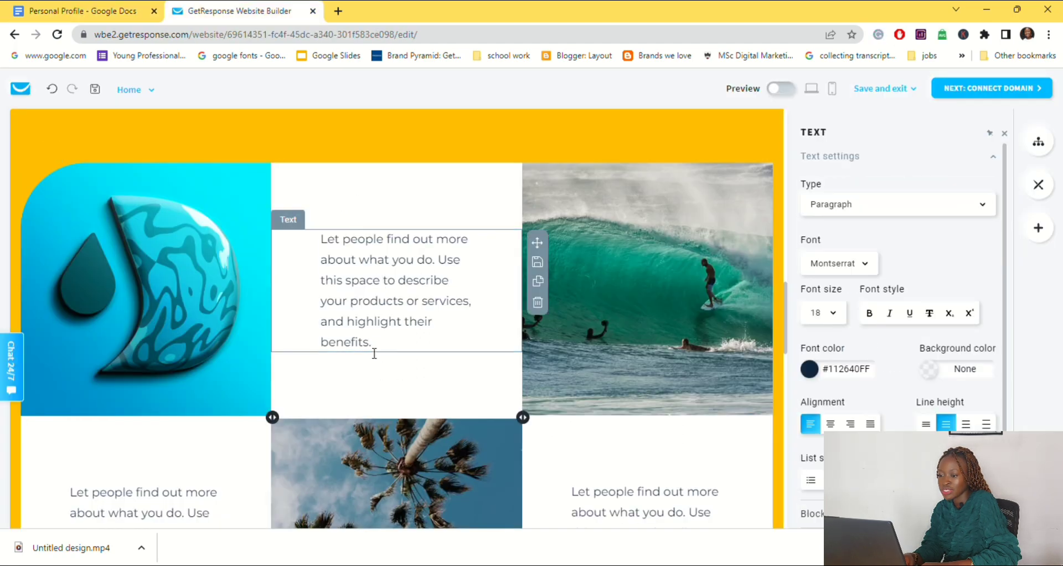
pyautogui.moveTo(373, 349); pyautogui.dragTo(316, 235)
pyautogui.write("Brand strategy brand strategy development services. Our team of experts will work with you to create a unique and effective plan to increase your brand's visibility, credibility, and value in the marketplace.")
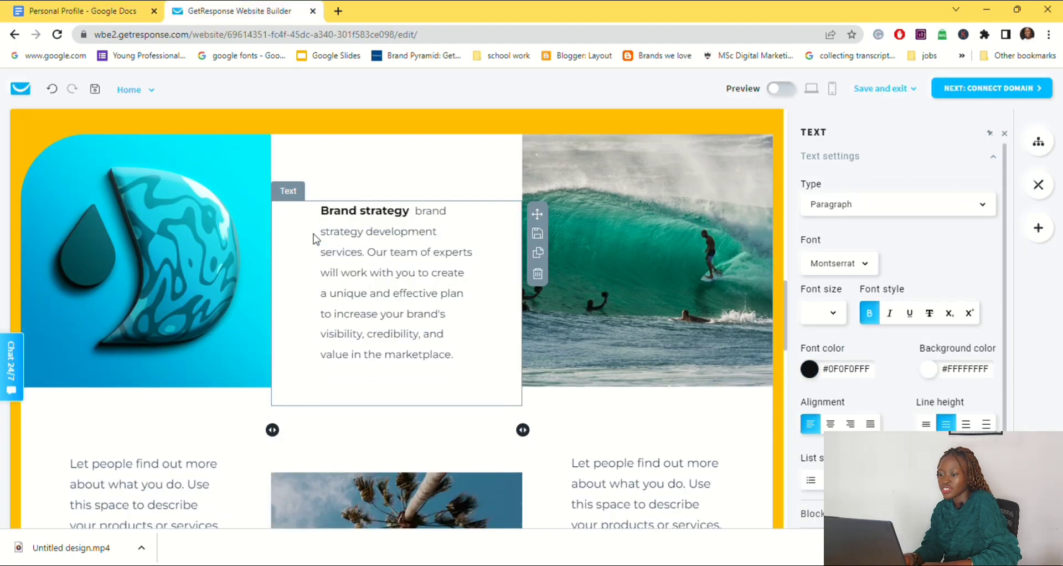
pyautogui.click(423, 218)
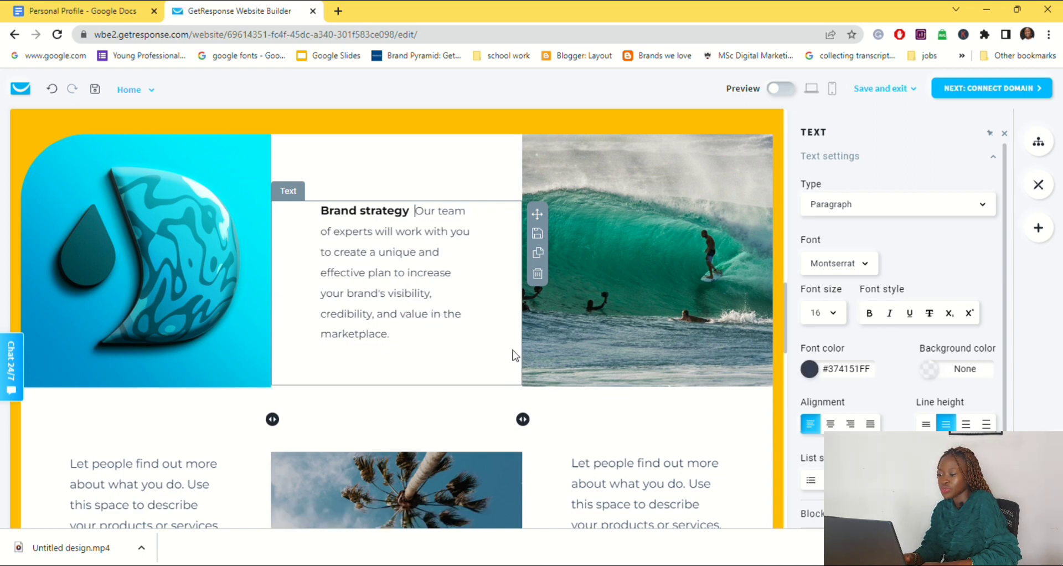
# Replace the surfing wave image with the klāy soap packaging image from My files.
pyautogui.click(662, 306)
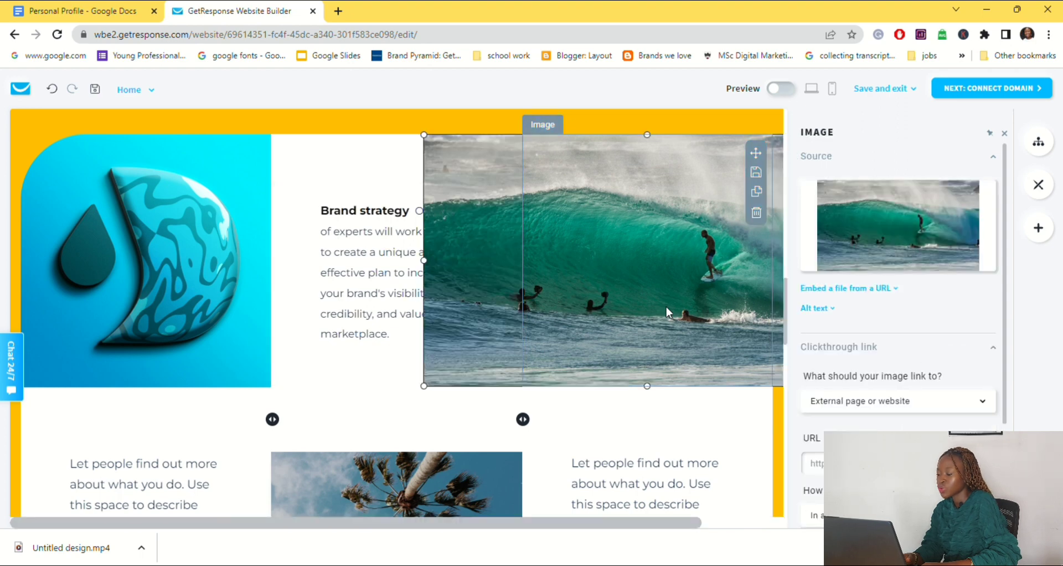
pyautogui.click(885, 227)
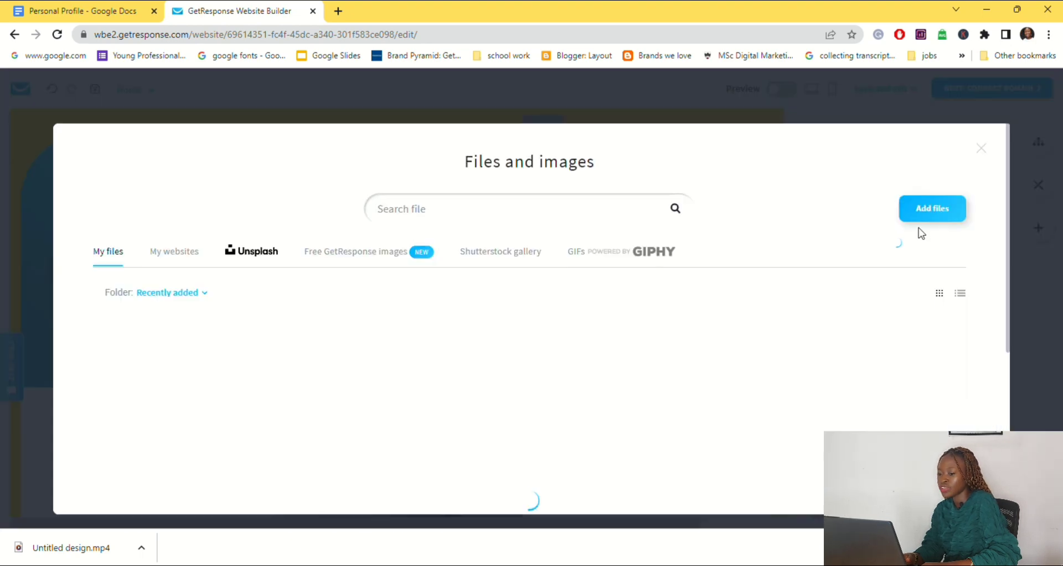
pyautogui.click(154, 393)
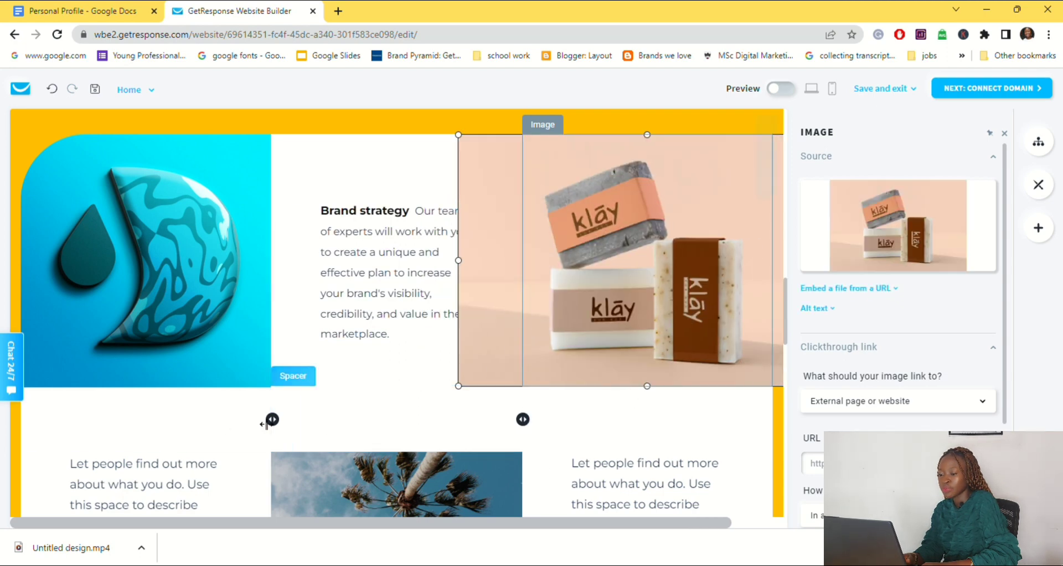
# Shorten the spacers above the lower-left text and the palm tree image, and extend the spacer below that text to the image's lower edge.
pyautogui.click(195, 429)
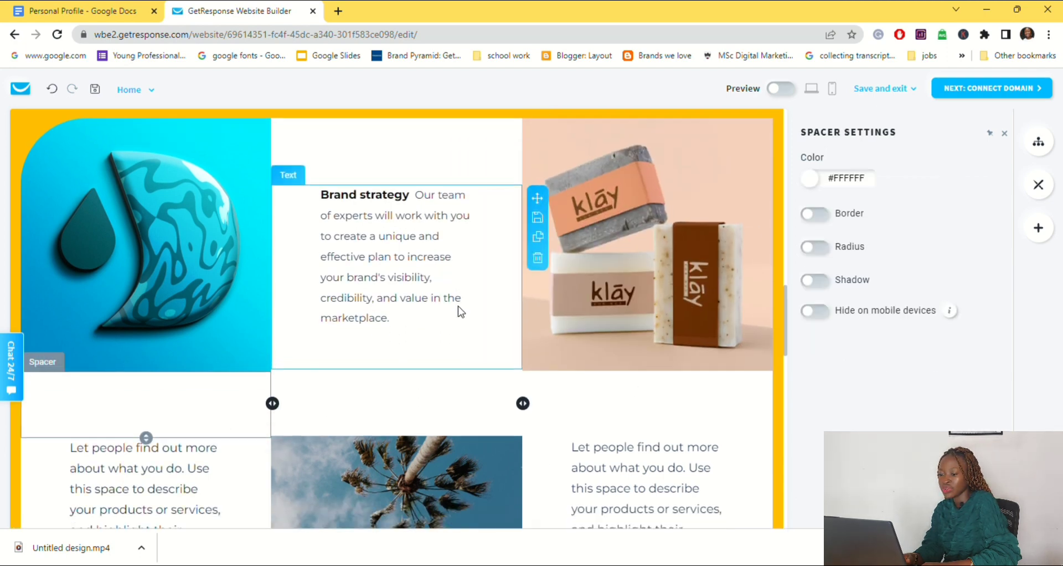
pyautogui.scroll(-3, 110, 383)
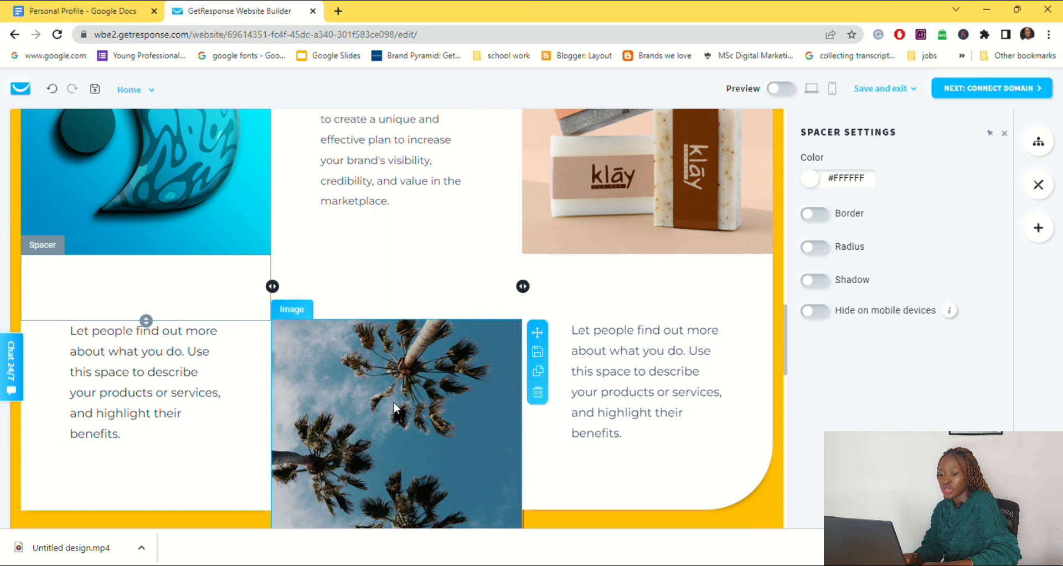
pyautogui.moveTo(149, 323); pyautogui.dragTo(147, 290)
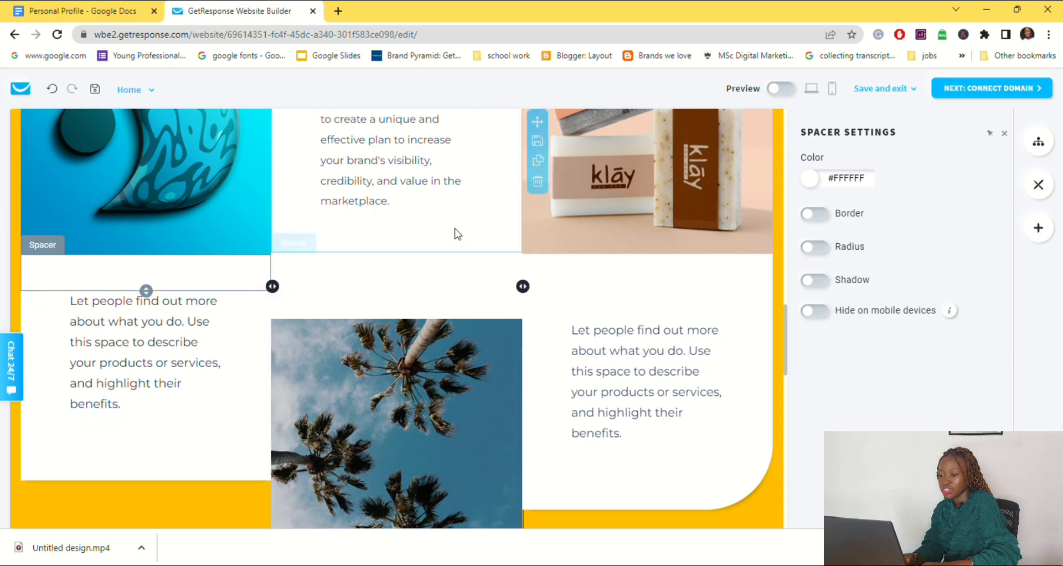
pyautogui.click(419, 299)
pyautogui.moveTo(397, 318); pyautogui.dragTo(398, 253)
pyautogui.click(147, 481)
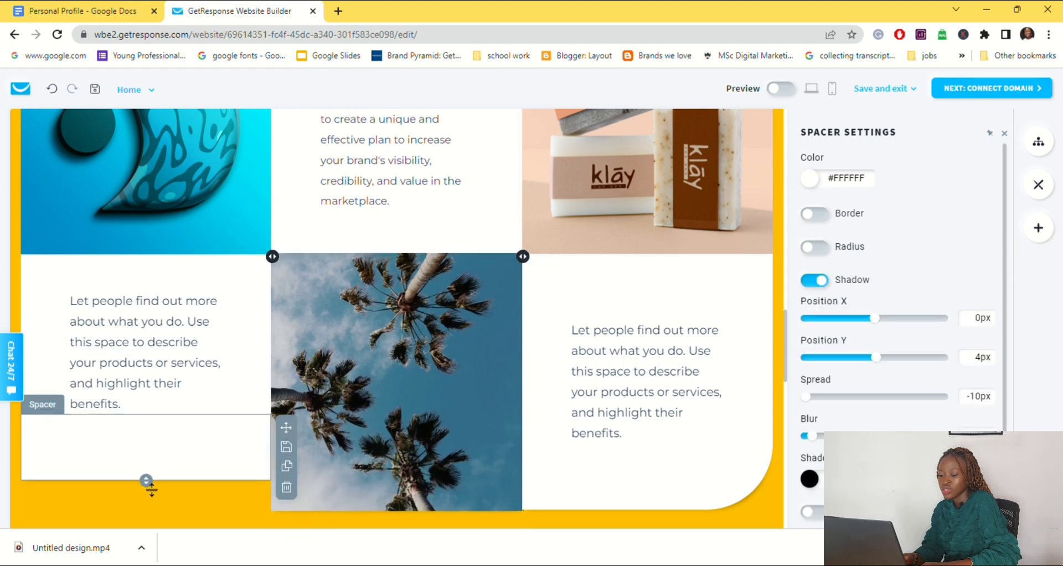
pyautogui.moveTo(151, 489); pyautogui.dragTo(148, 518)
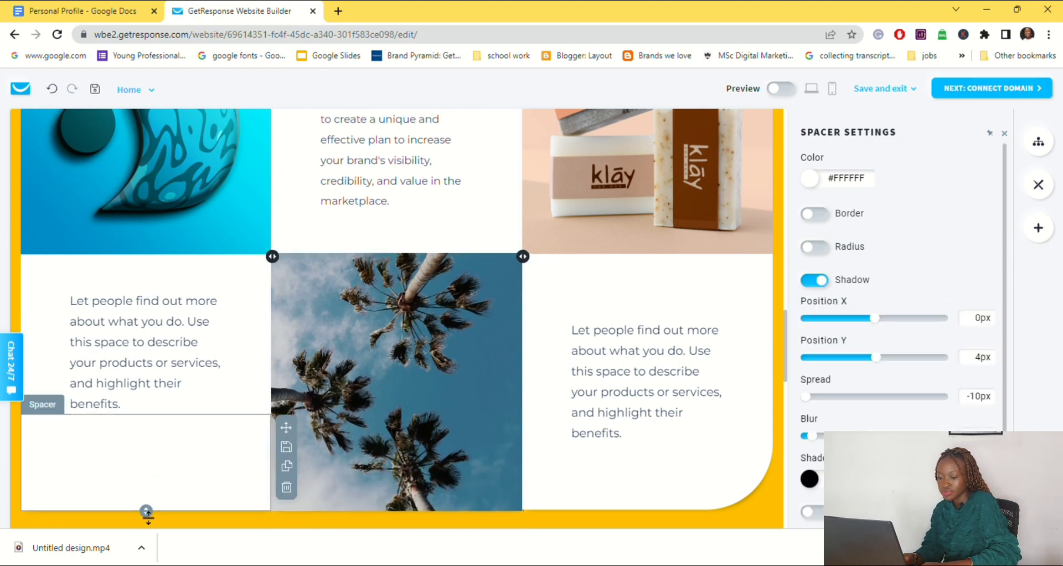
# Replace the placeholder text to the left of the palm tree image with the title "Brand identity design".
pyautogui.click(103, 403)
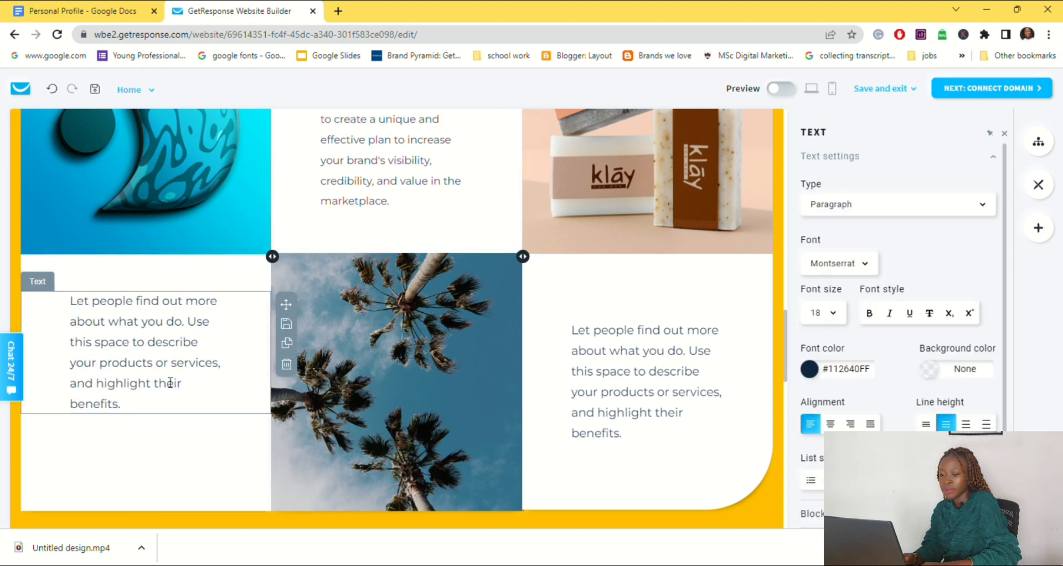
pyautogui.click(93, 11)
pyautogui.click(201, 11)
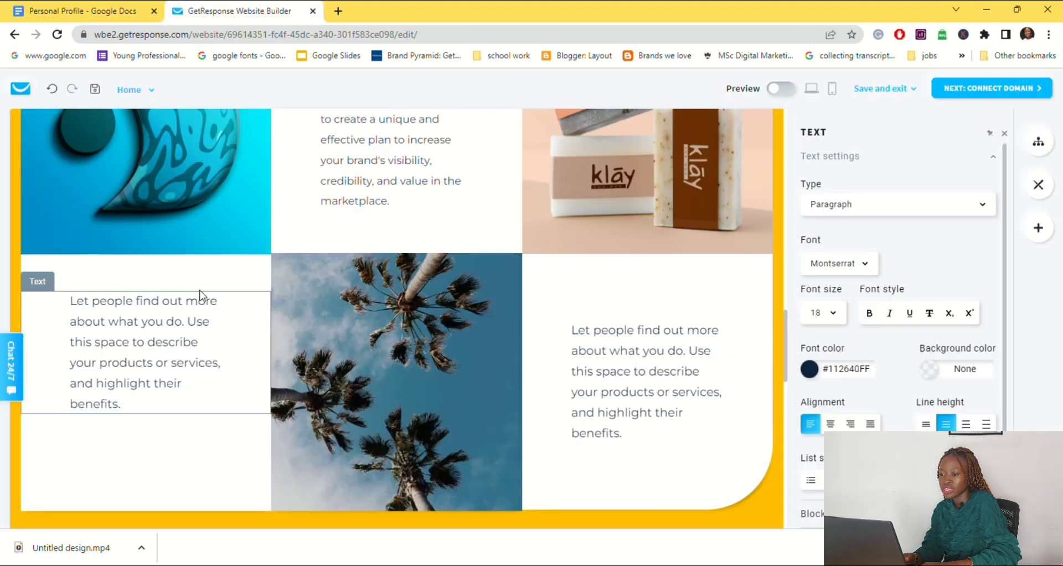
pyautogui.moveTo(110, 397); pyautogui.dragTo(65, 294)
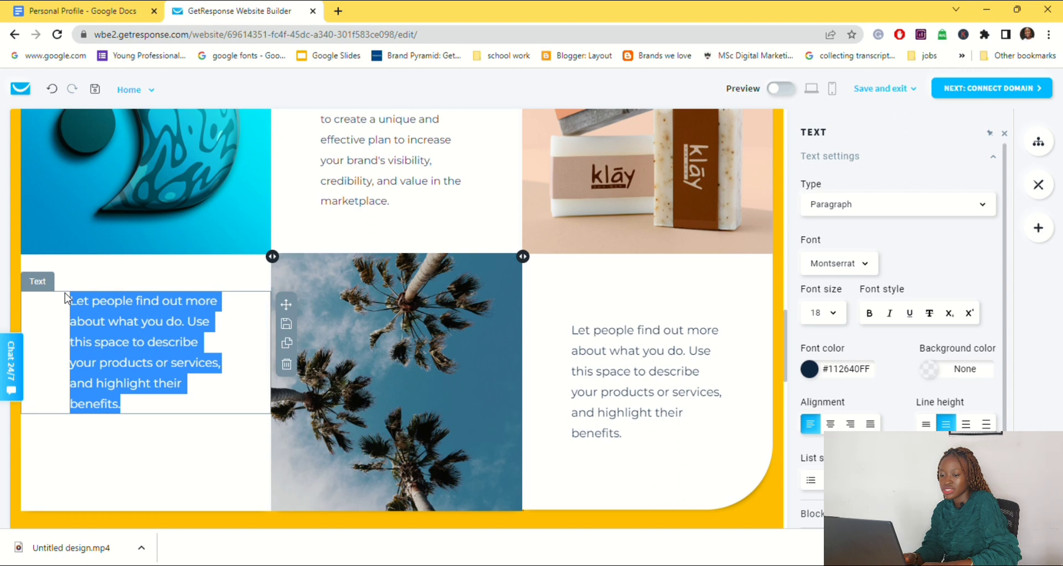
pyautogui.write('Brand identity design')
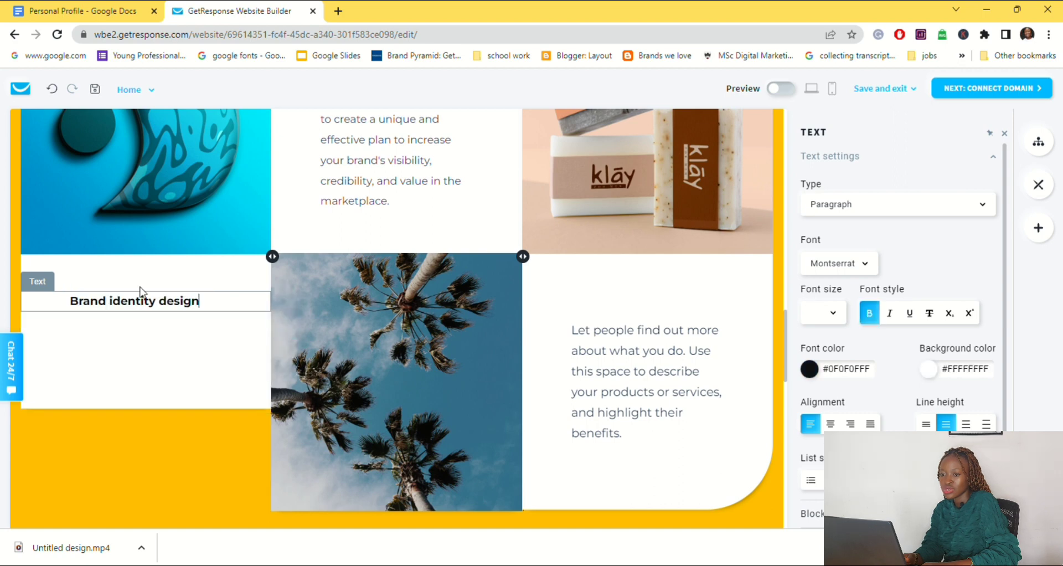
# Copy the "From concept to final design" paragraph from the Personal Profile document and place it on a new line under the "Brand identity design" title.
pyautogui.click(92, 12)
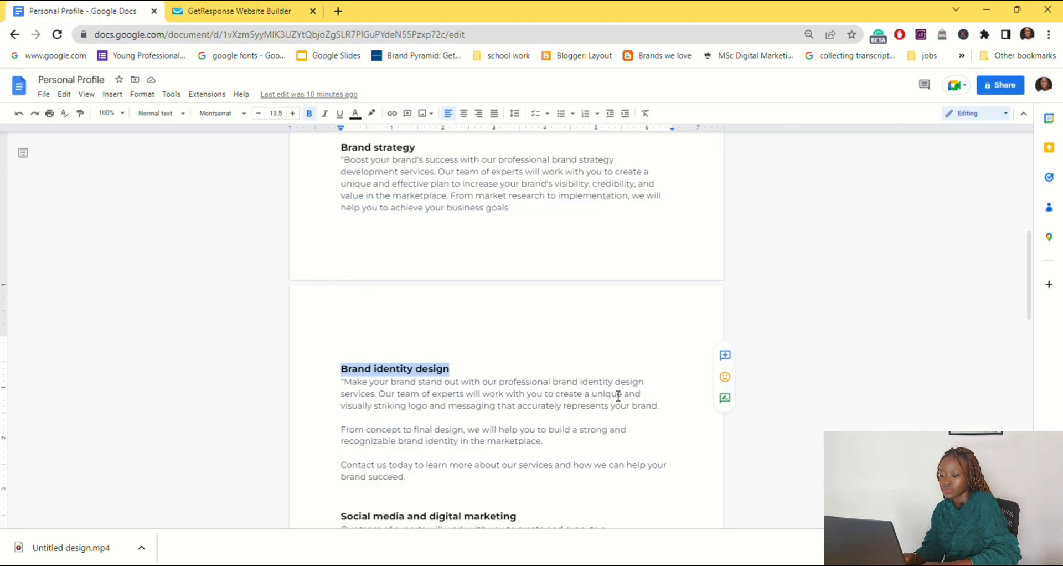
pyautogui.moveTo(341, 430); pyautogui.dragTo(560, 450)
pyautogui.hotkey('ctrl', 'c')
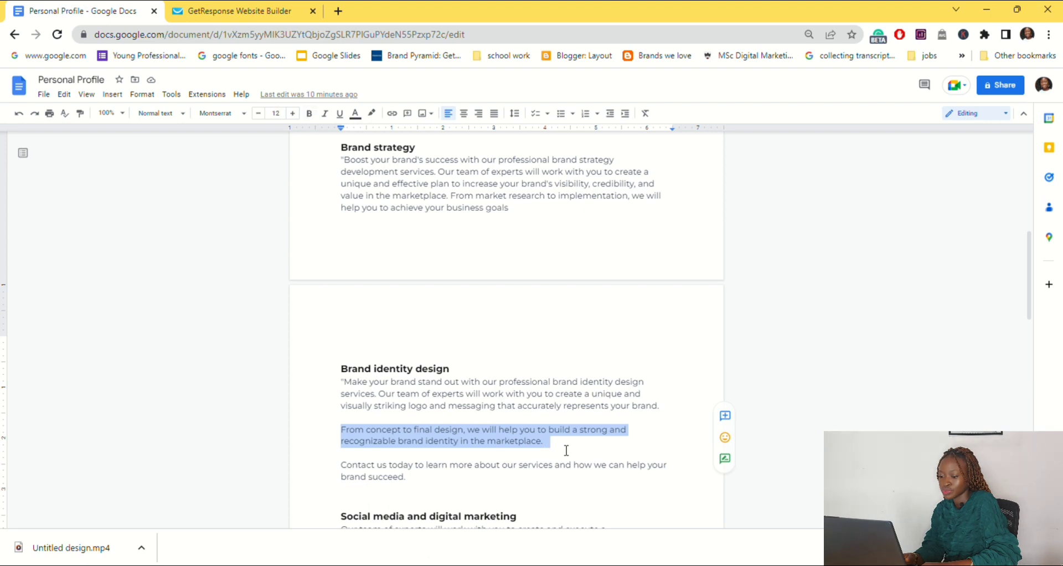
pyautogui.click(225, 17)
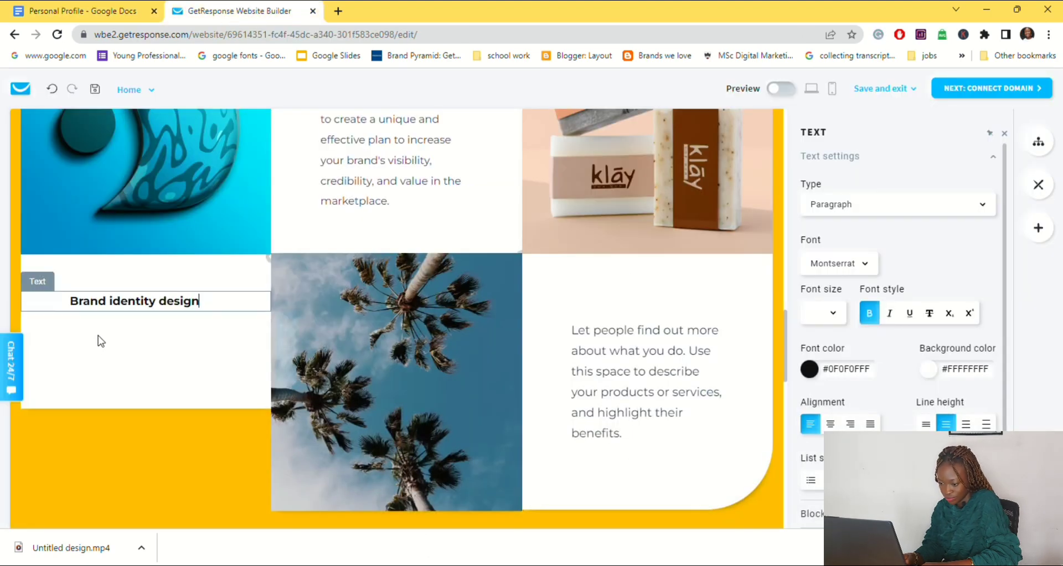
pyautogui.hotkey('ctrl', 'v')
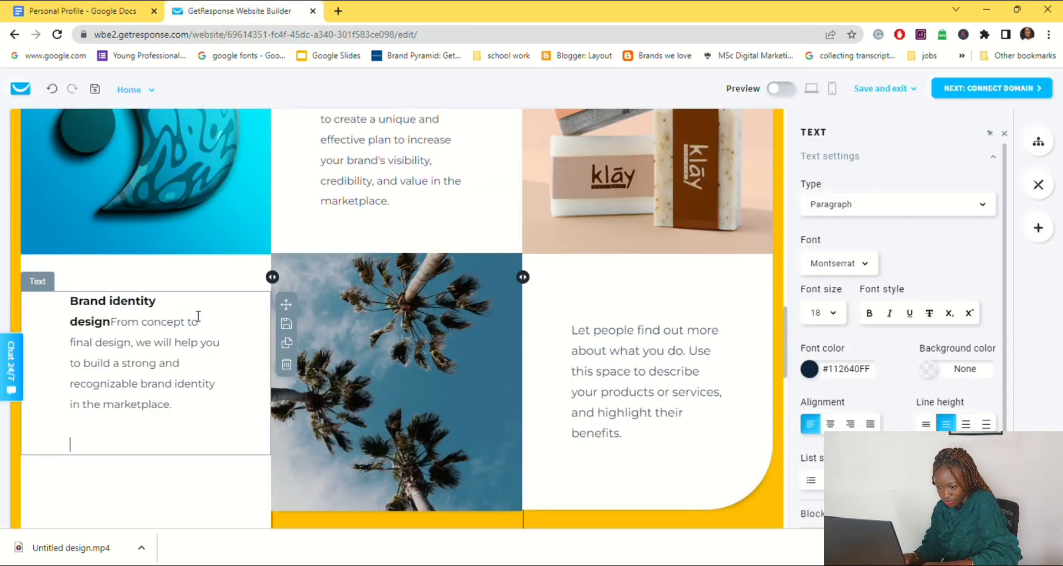
pyautogui.click(119, 329)
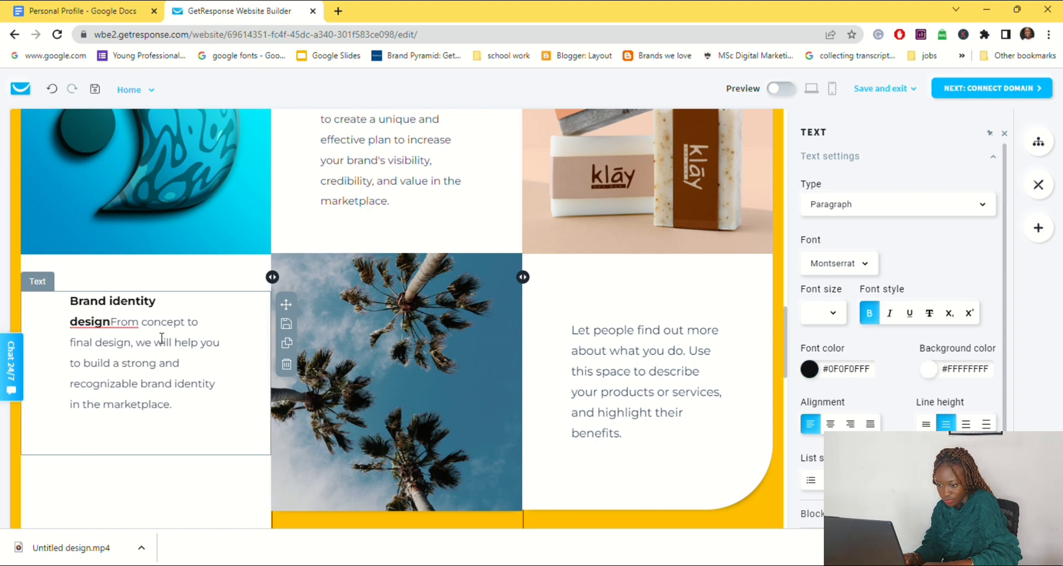
pyautogui.press('Return')
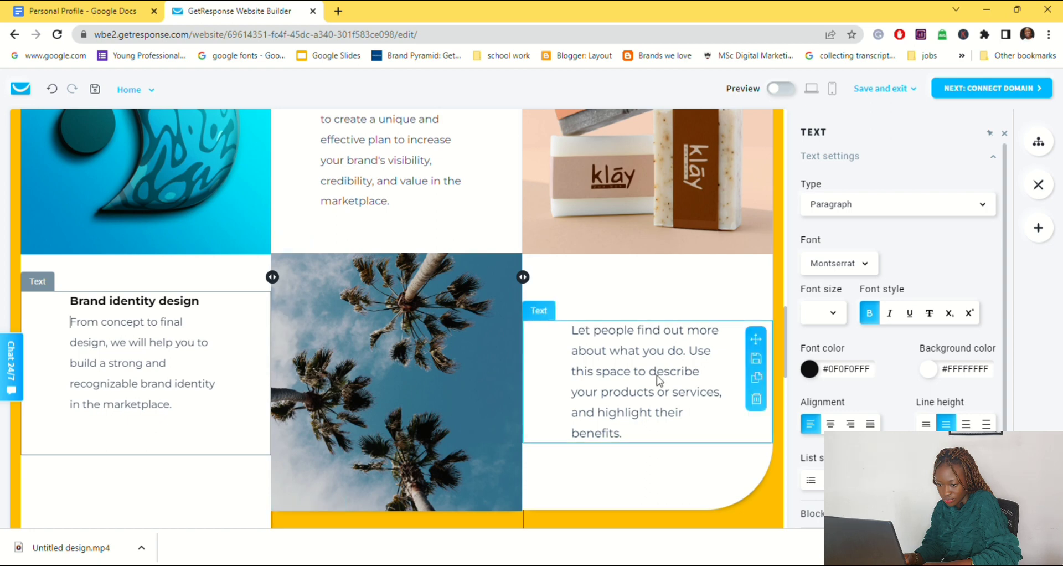
# Replace the palm tree image with the phone mockup image with the Instagram icon, added from the computer.
pyautogui.scroll(-4, 265, 438)
pyautogui.scroll(3, 242, 342)
pyautogui.click(410, 317)
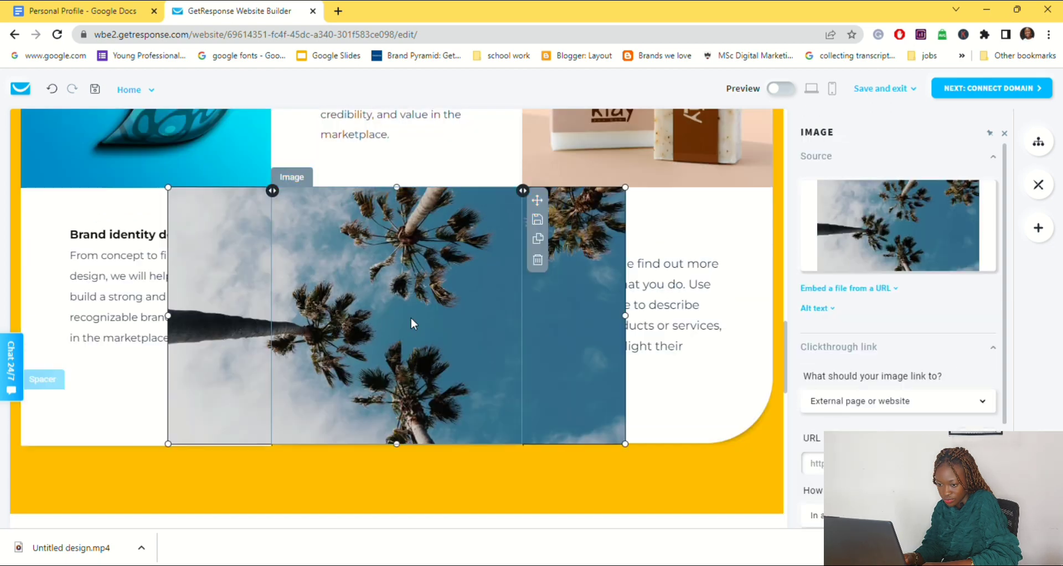
pyautogui.click(898, 227)
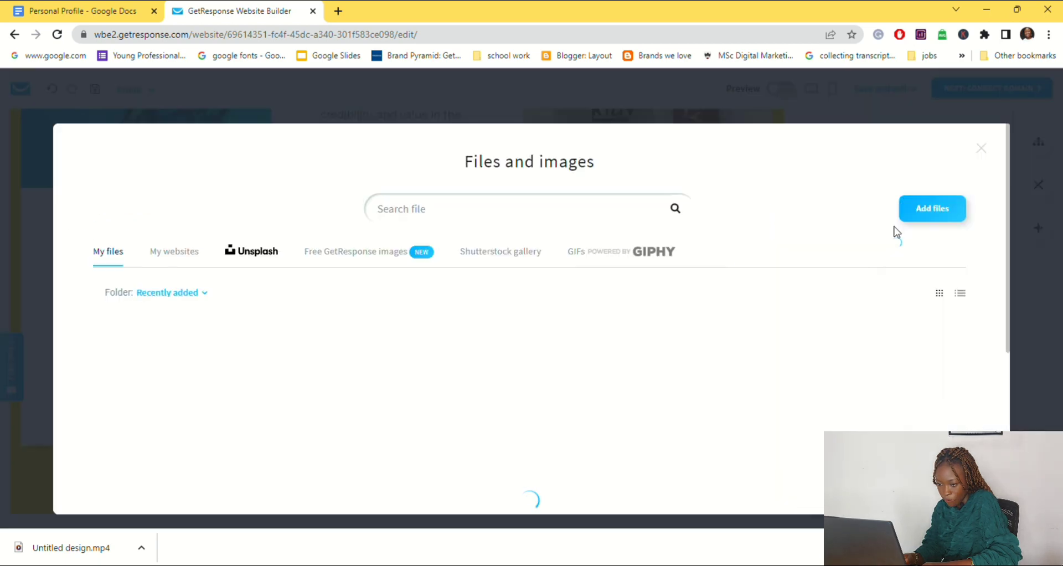
pyautogui.click(932, 211)
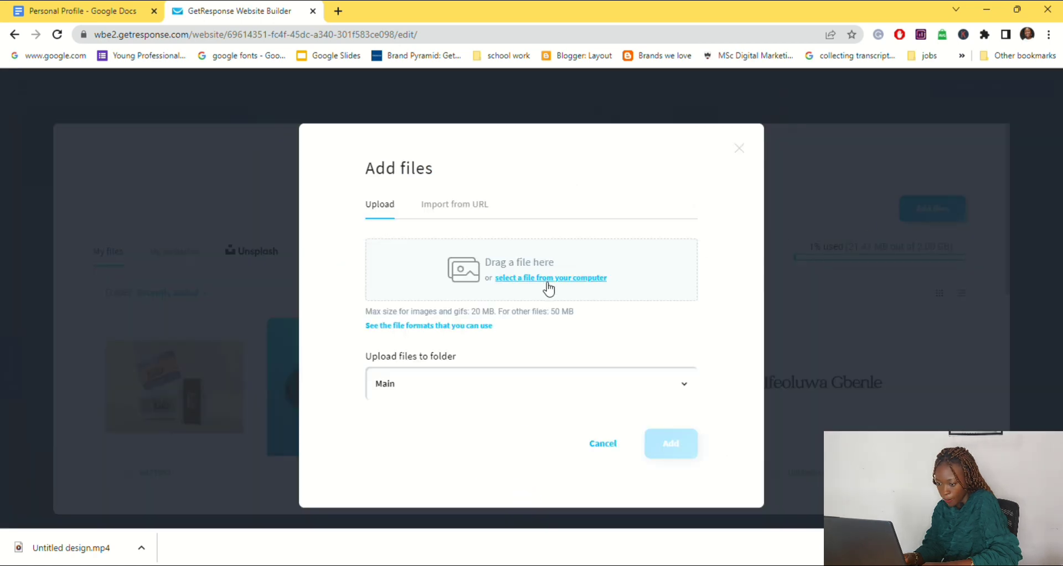
pyautogui.click(786, 351)
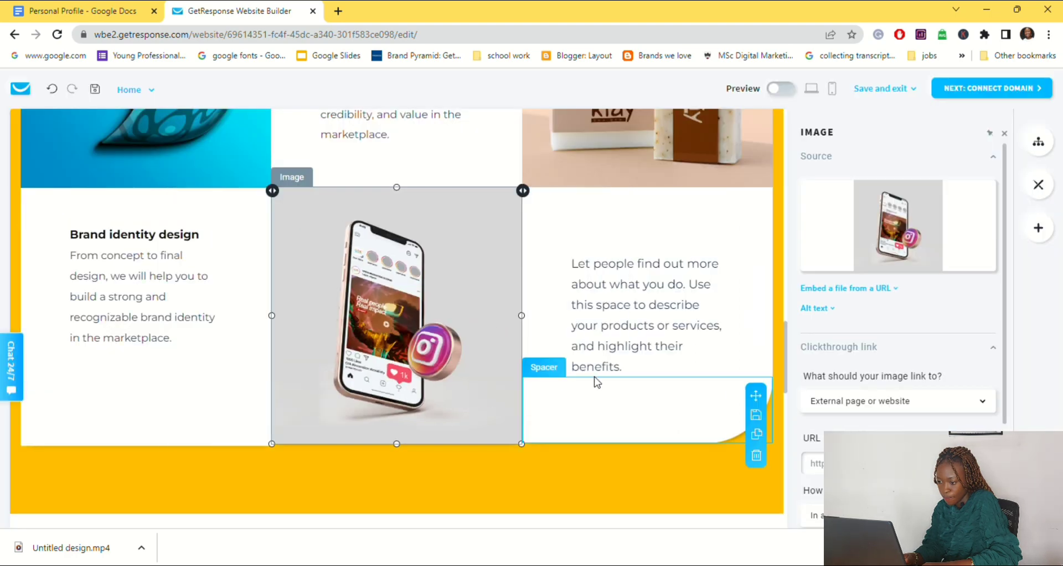
# Replace the placeholder text beside the phone image with the title "Social media and digital marketing" from the Personal Profile document.
pyautogui.click(47, 13)
pyautogui.click(249, 15)
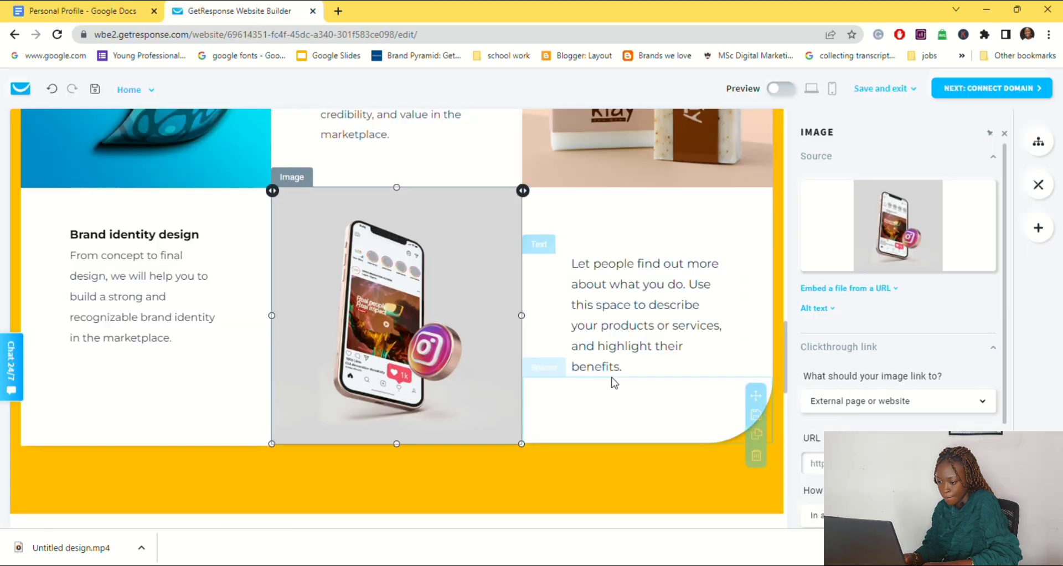
pyautogui.click(631, 370)
pyautogui.hotkey('ctrl', 'a')
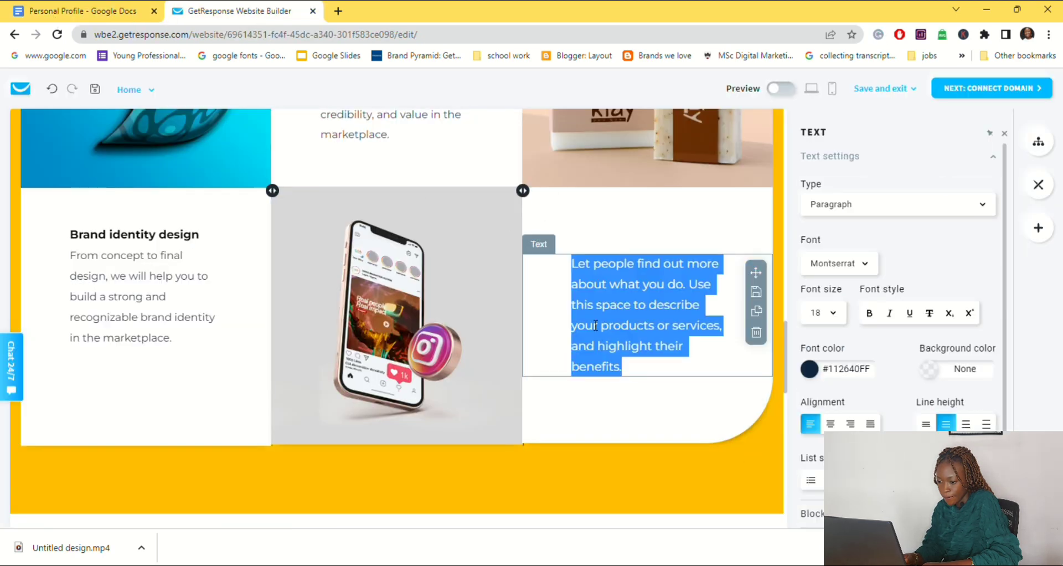
pyautogui.write('Social media and digital marketing')
pyautogui.click(640, 333)
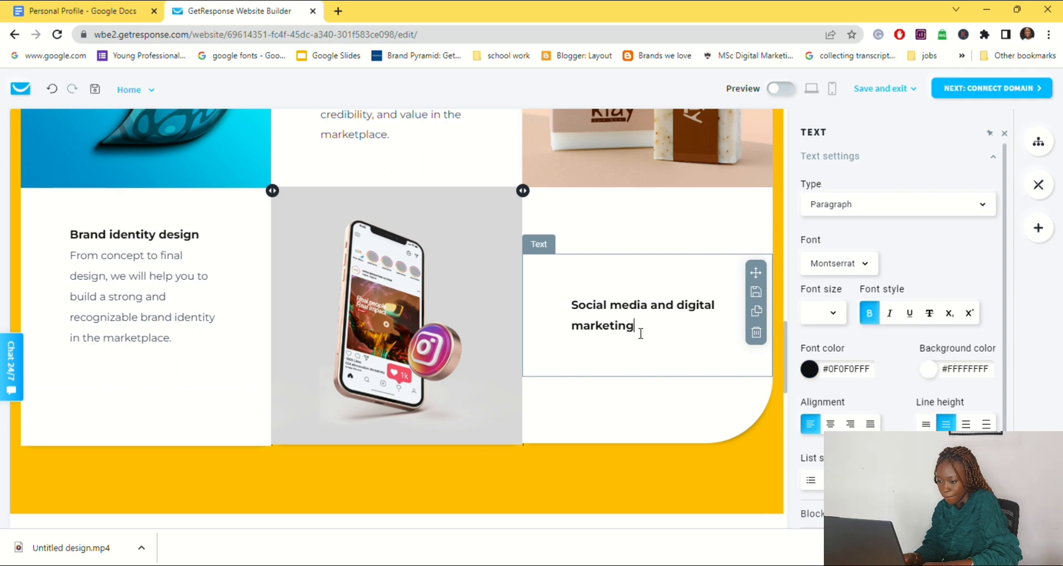
# Add the "By leveraging the power of digital channels" paragraph from the Personal Profile document under the "Social media and digital marketing" title.
pyautogui.click(83, 11)
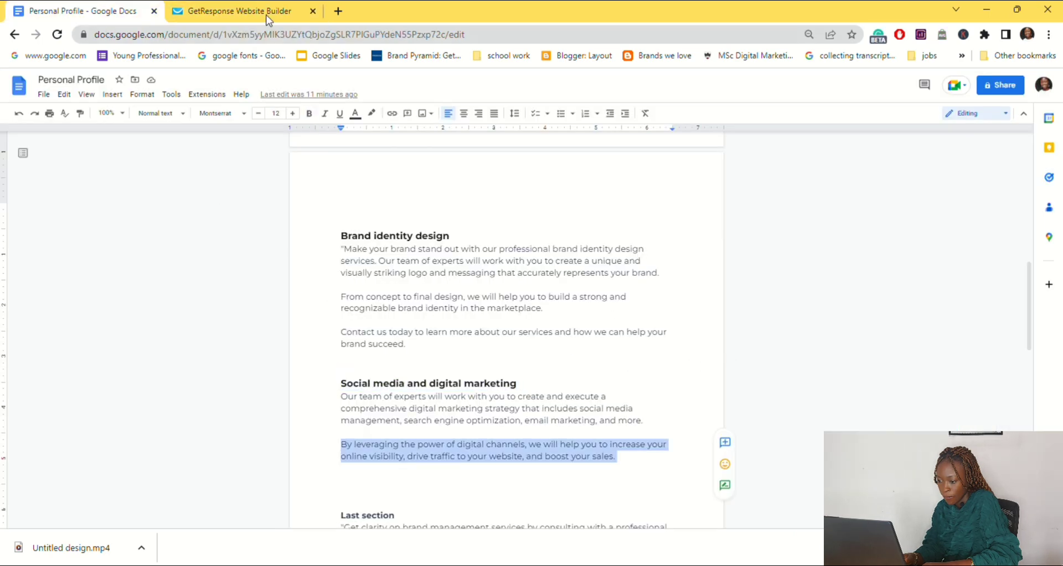
pyautogui.click(267, 13)
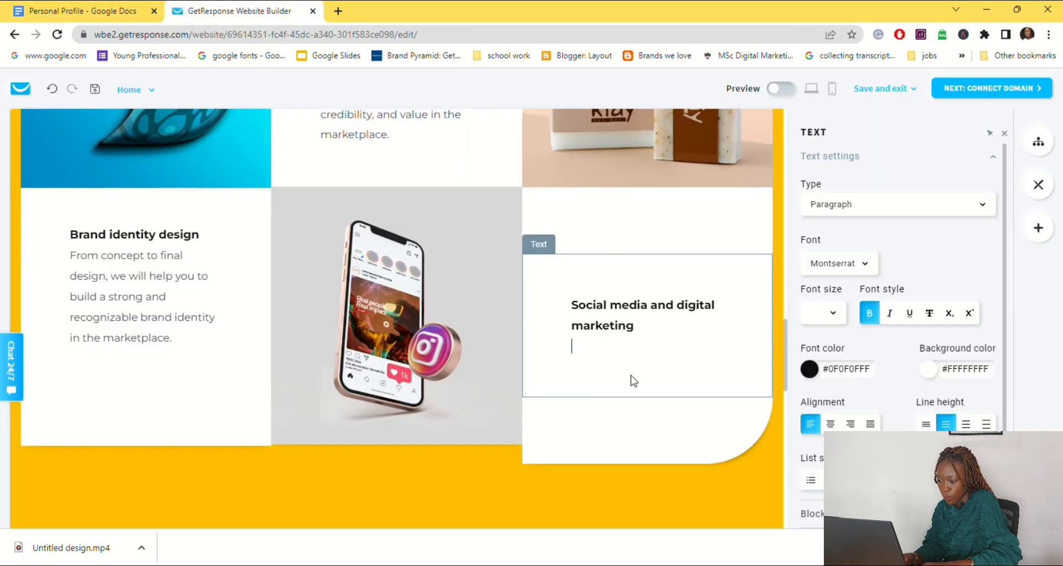
pyautogui.write('By leveraging the power of digital channels, we will help you to increase your online visibility, drive traffic to your website, and boost your sales.')
# Close the text settings and save the website without exiting the editor.
pyautogui.click(1004, 133)
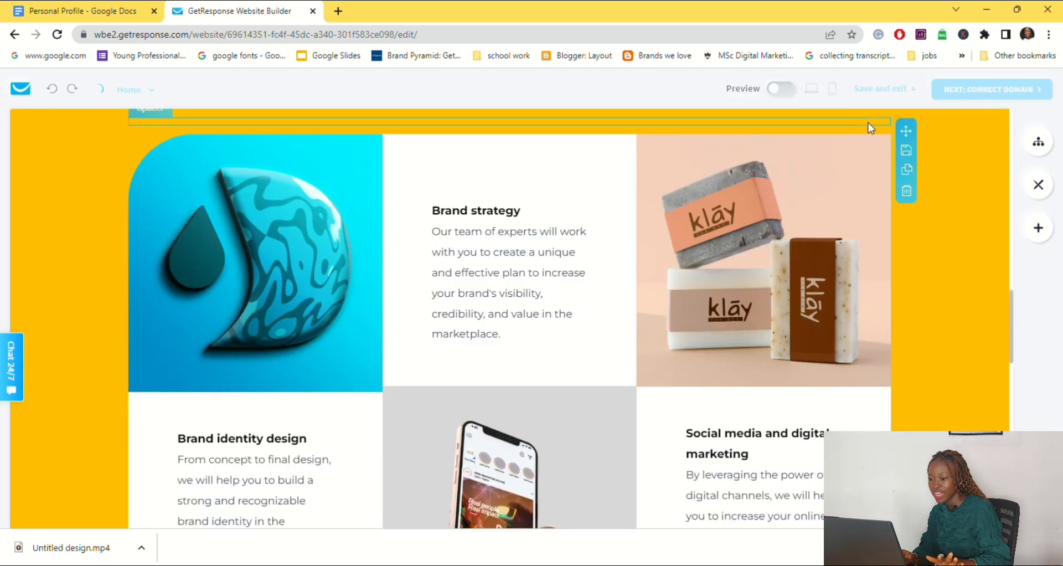
pyautogui.click(880, 88)
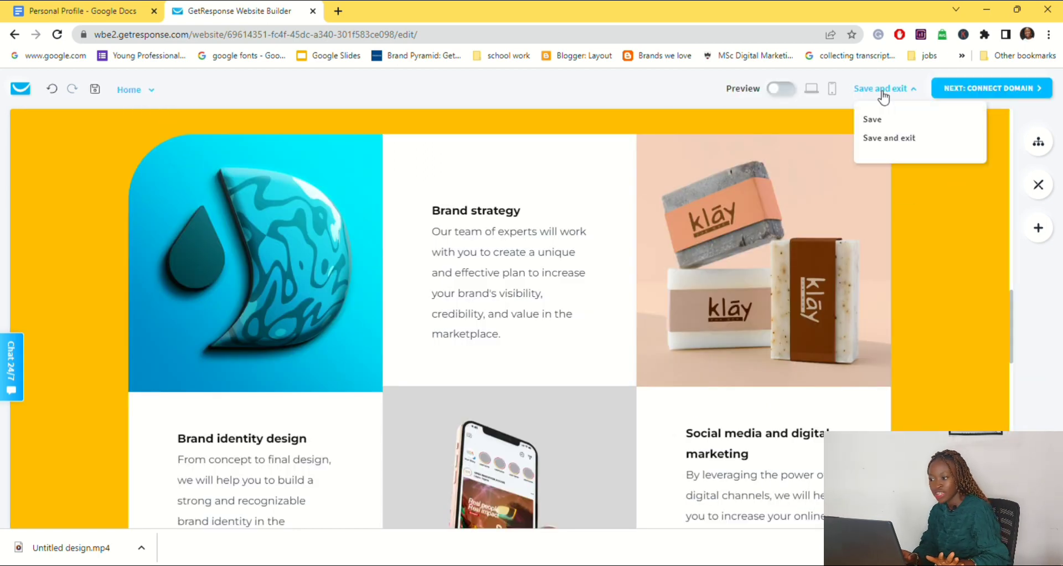
pyautogui.click(870, 122)
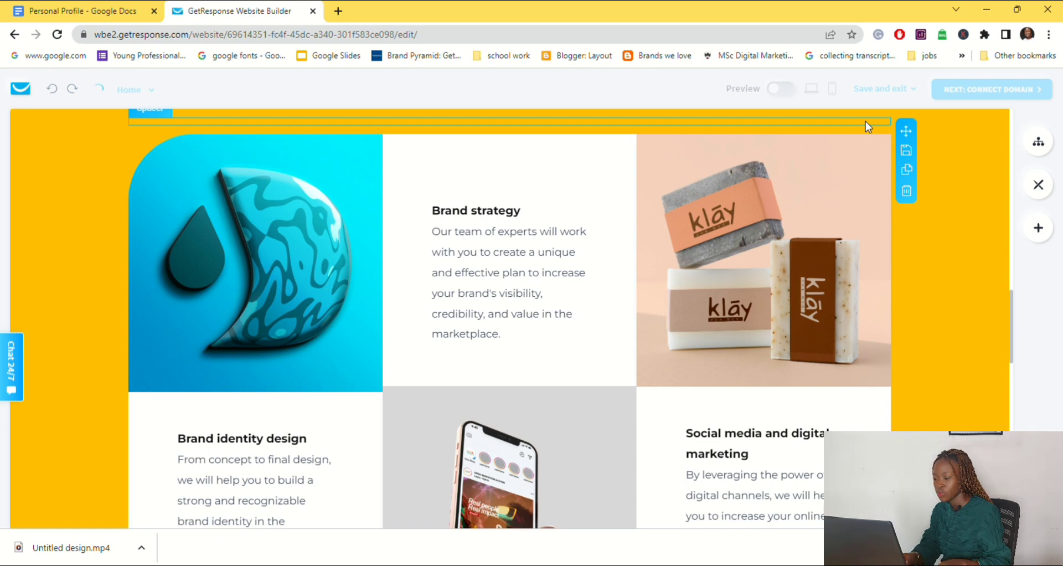
# Delete the placeholder text, the call-to-action button and the surfboard beach image from the white section below the services grid.
pyautogui.scroll(-10, 445, 220)
pyautogui.click(524, 256)
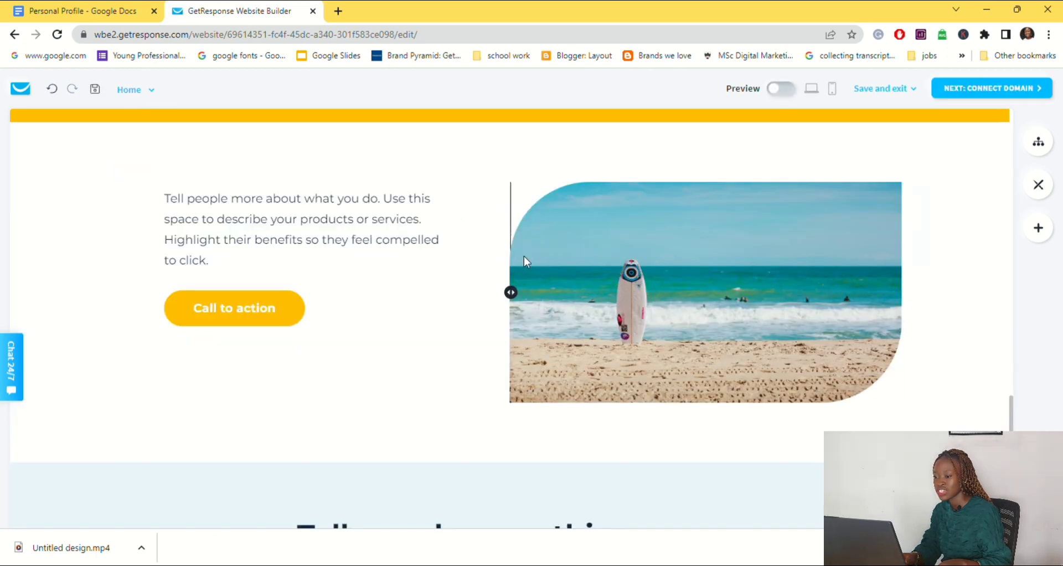
pyautogui.click(524, 255)
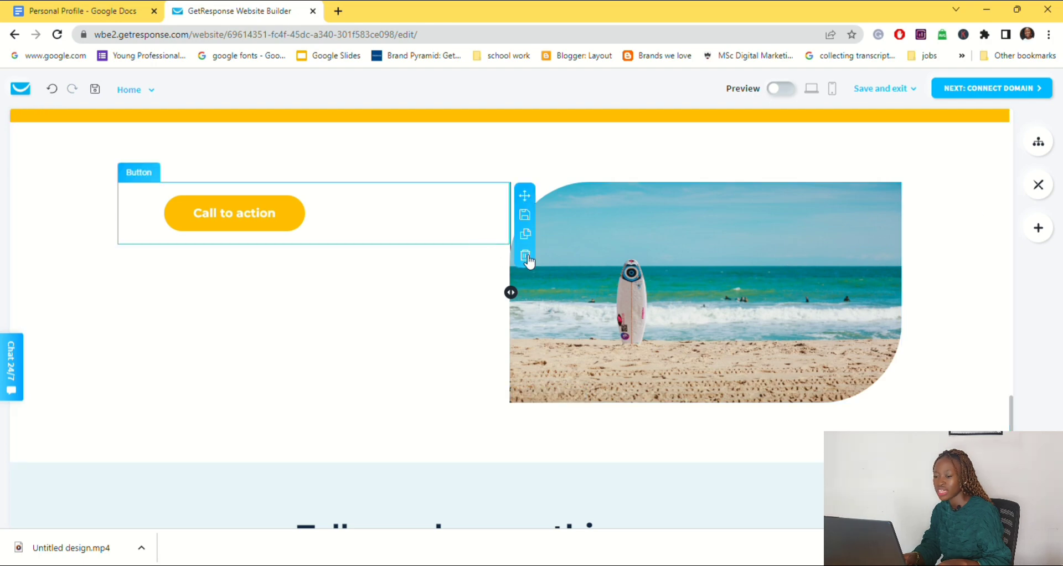
pyautogui.click(526, 256)
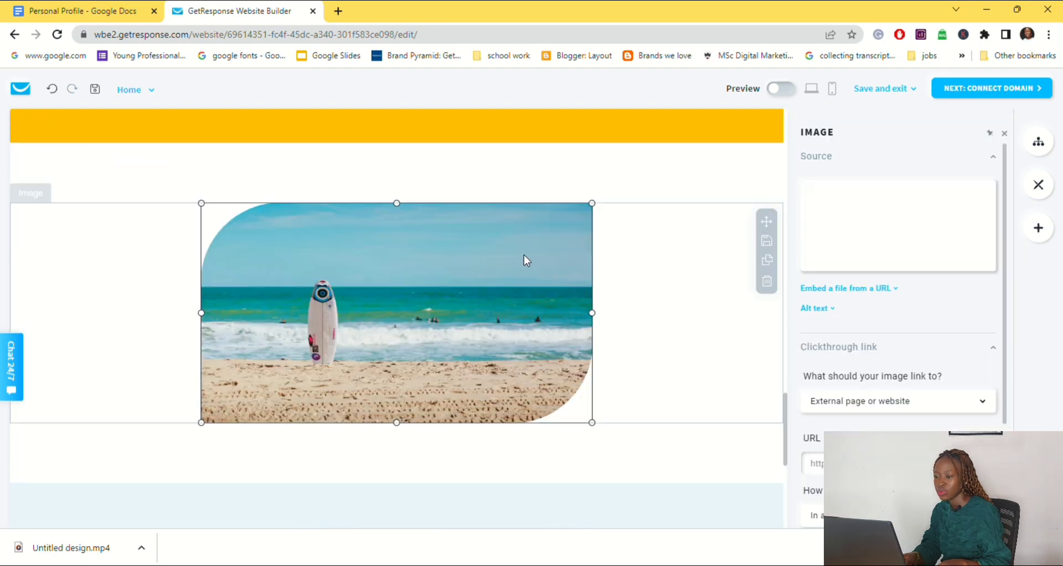
pyautogui.click(766, 282)
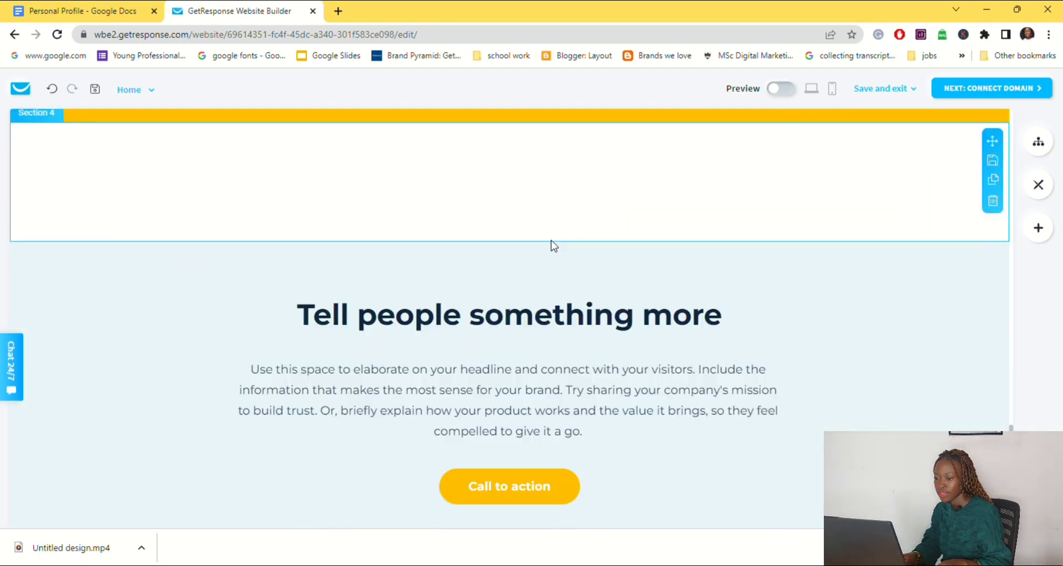
pyautogui.click(548, 245)
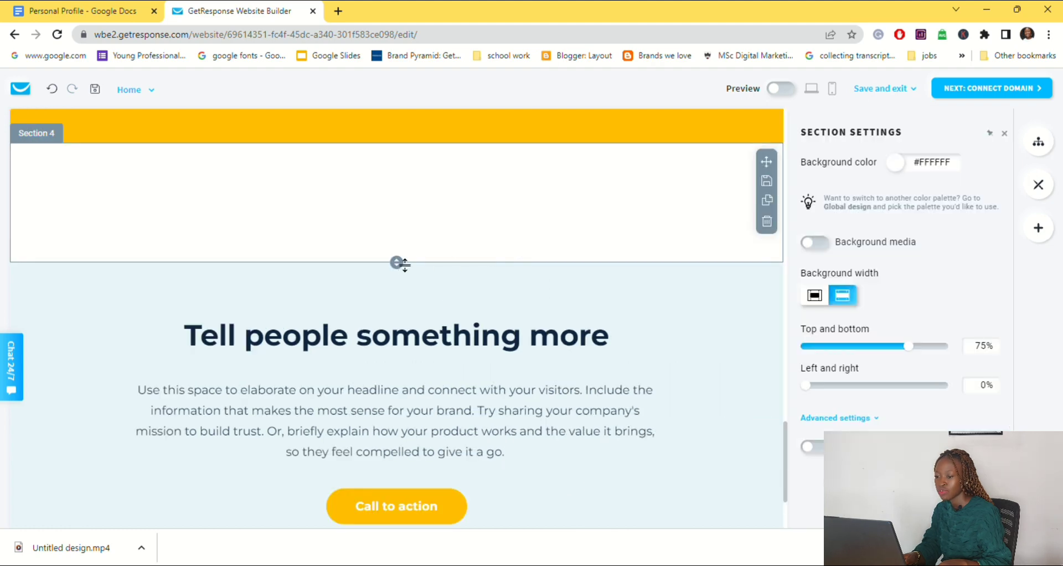
pyautogui.scroll(6, 534, 252)
pyautogui.scroll(-7, 592, 216)
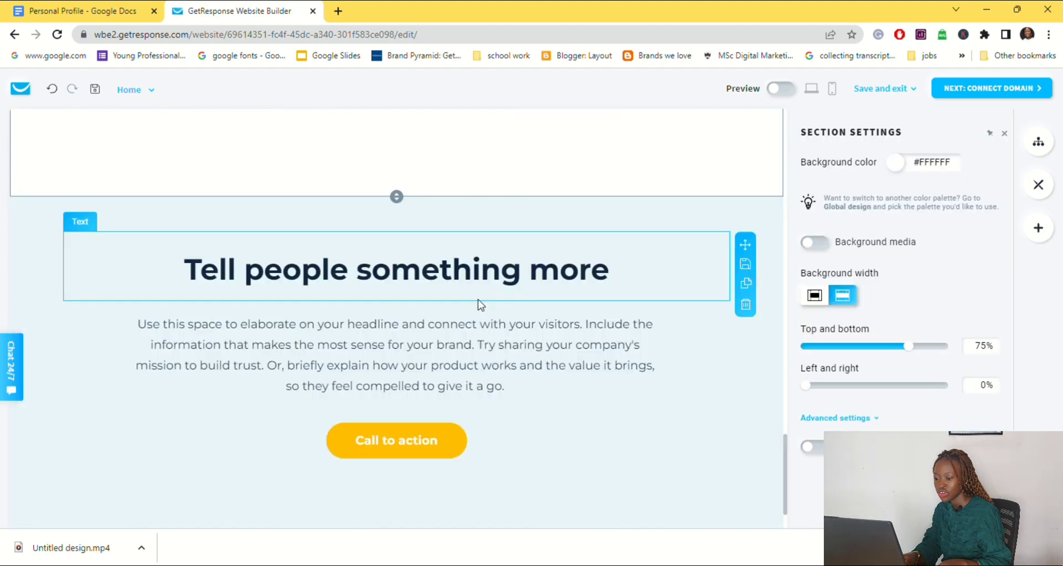
# Replace the light blue section's paragraph with the document's "Get clarity on brand management services" text and its heading with "Learn More".
pyautogui.click(131, 8)
pyautogui.scroll(-3, 412, 387)
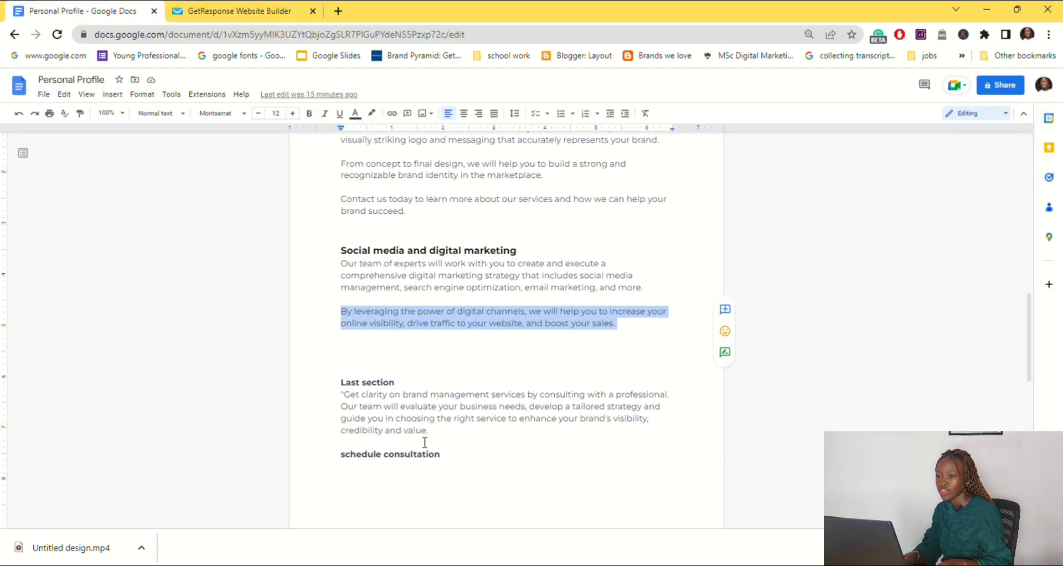
pyautogui.click(240, 11)
pyautogui.write('L')
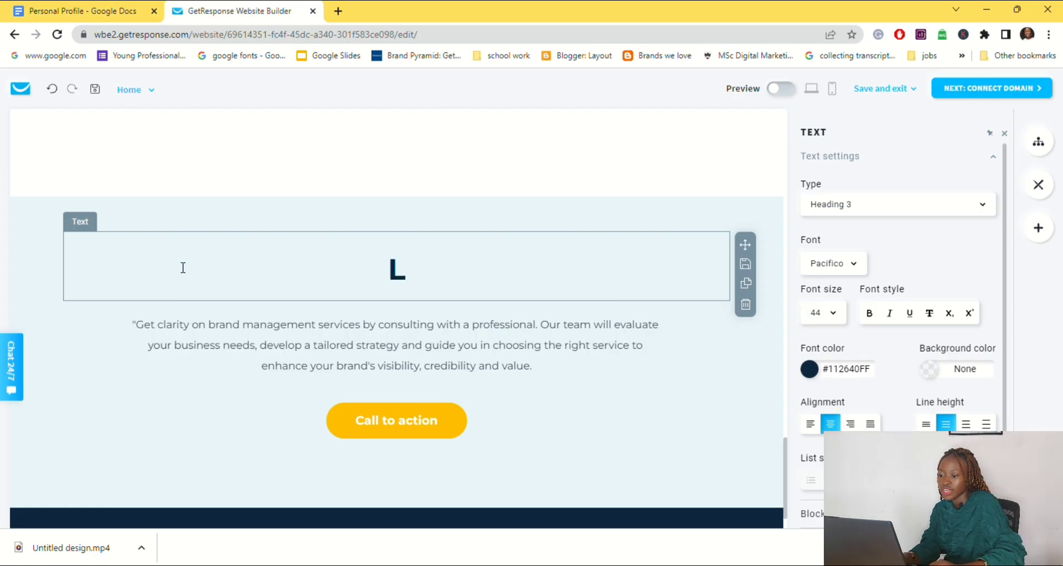
pyautogui.write('earn ')
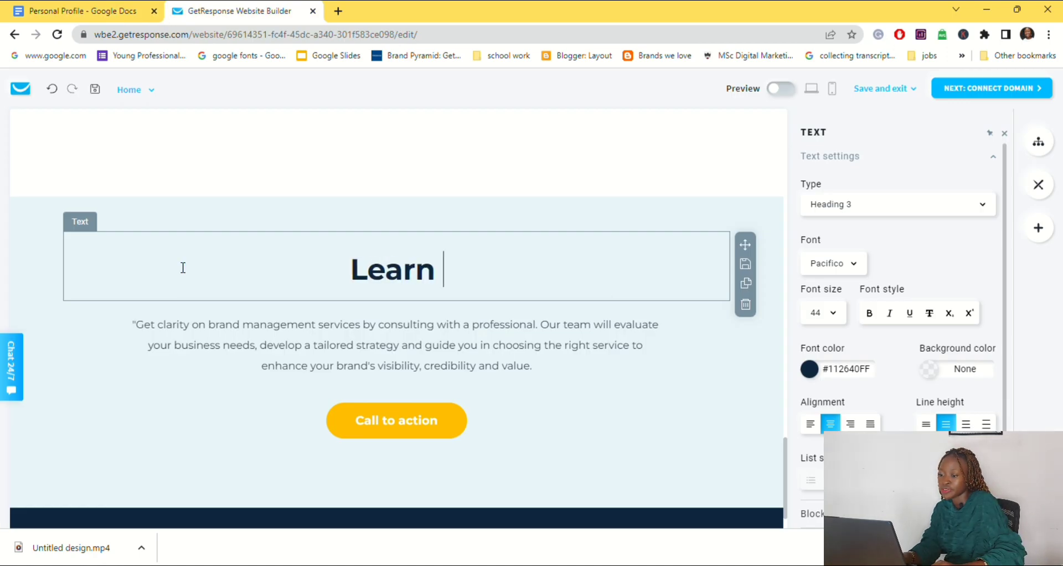
pyautogui.write('More')
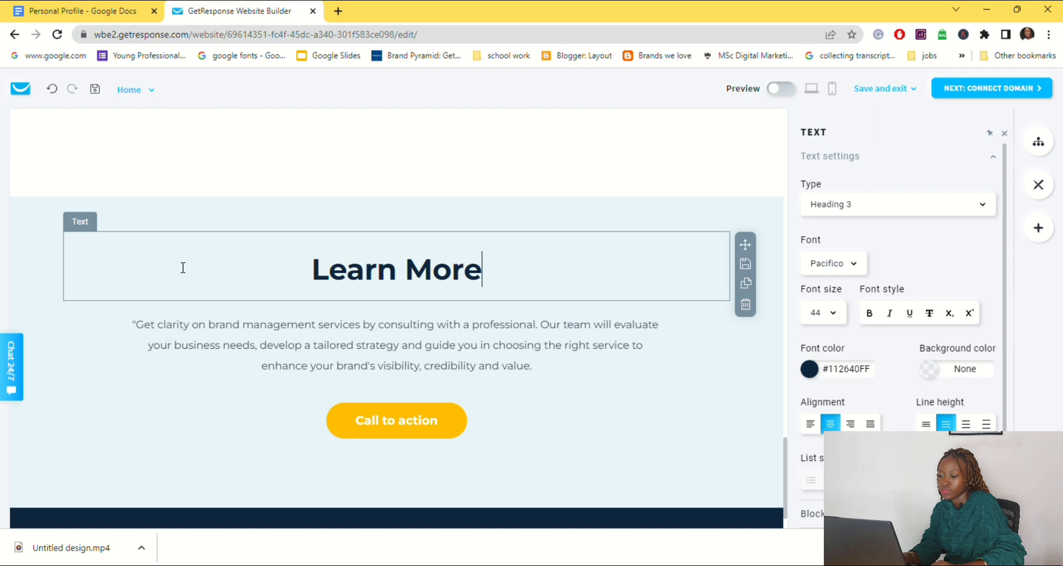
# Change the text of the call-to-action button in the Learn More section to "BOOK CONSULTATION".
pyautogui.click(407, 421)
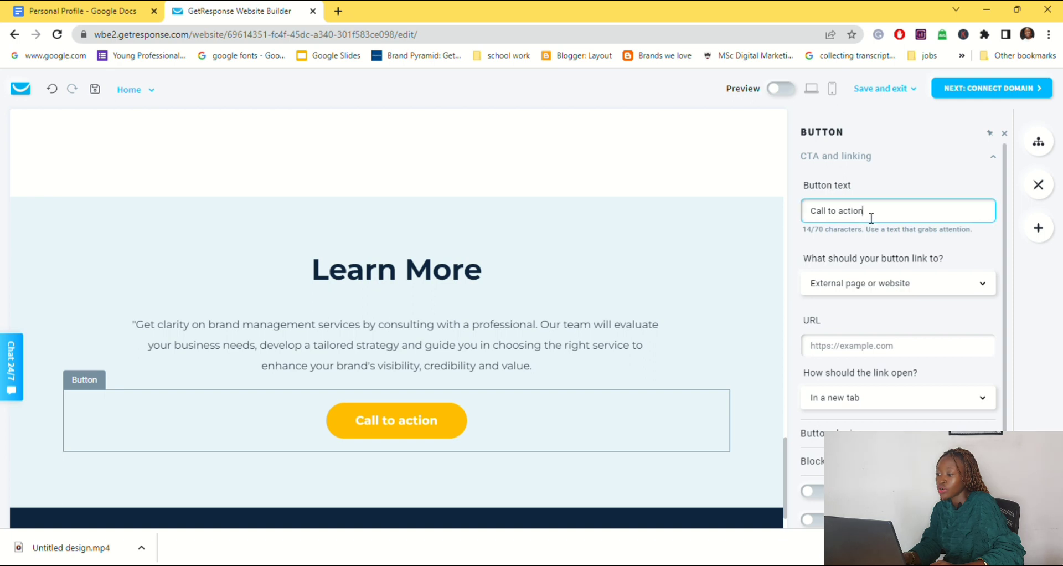
pyautogui.moveTo(868, 212); pyautogui.dragTo(797, 223)
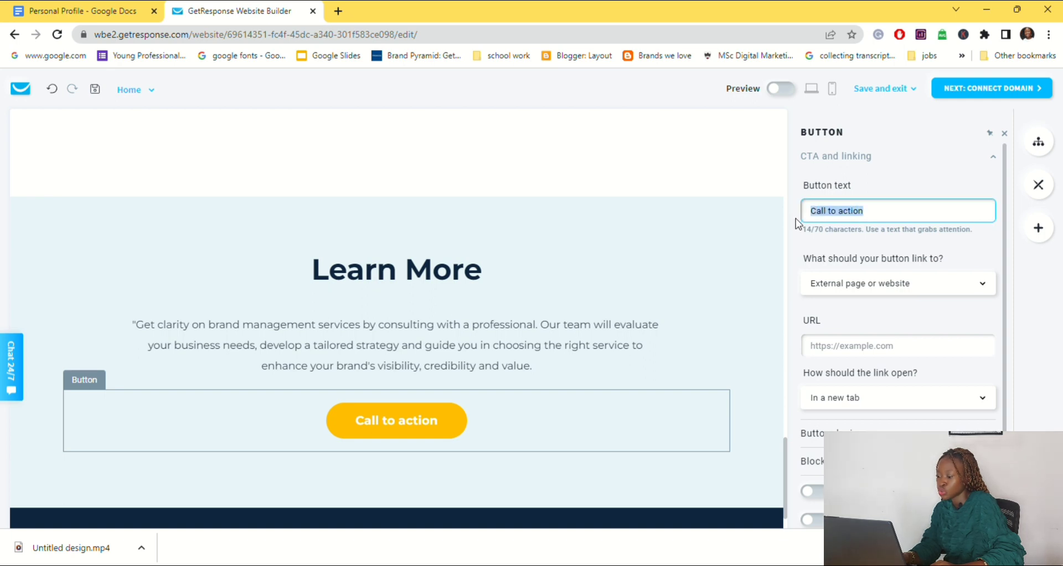
pyautogui.write('BOOK')
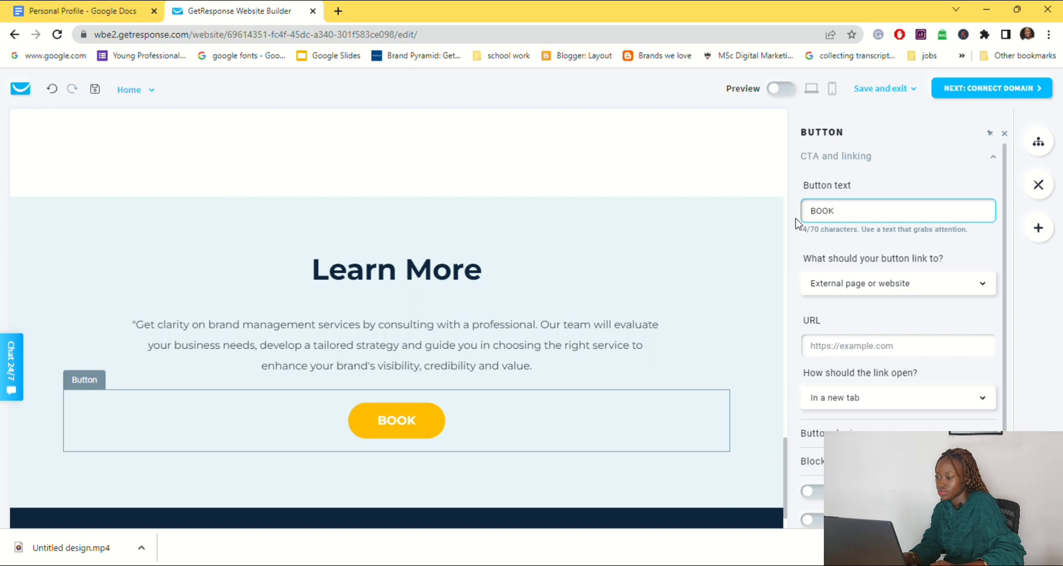
pyautogui.write(' C')
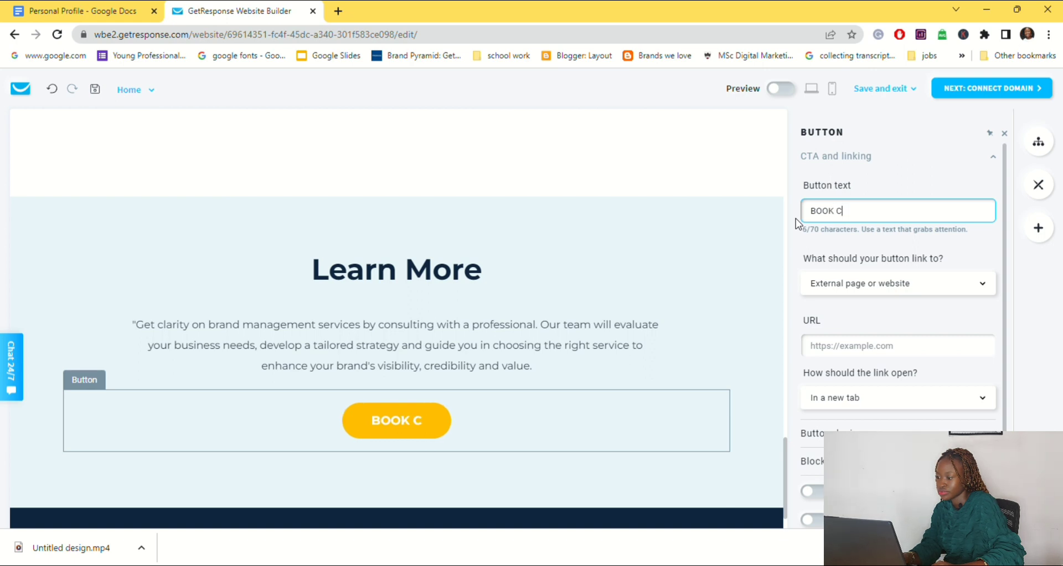
pyautogui.write('ONSULTA')
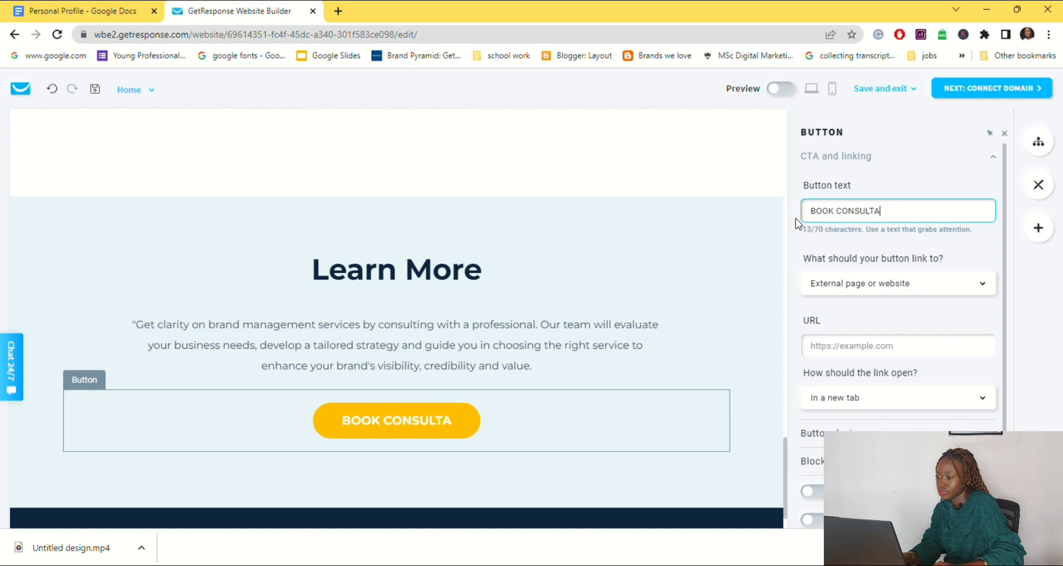
pyautogui.write('TION')
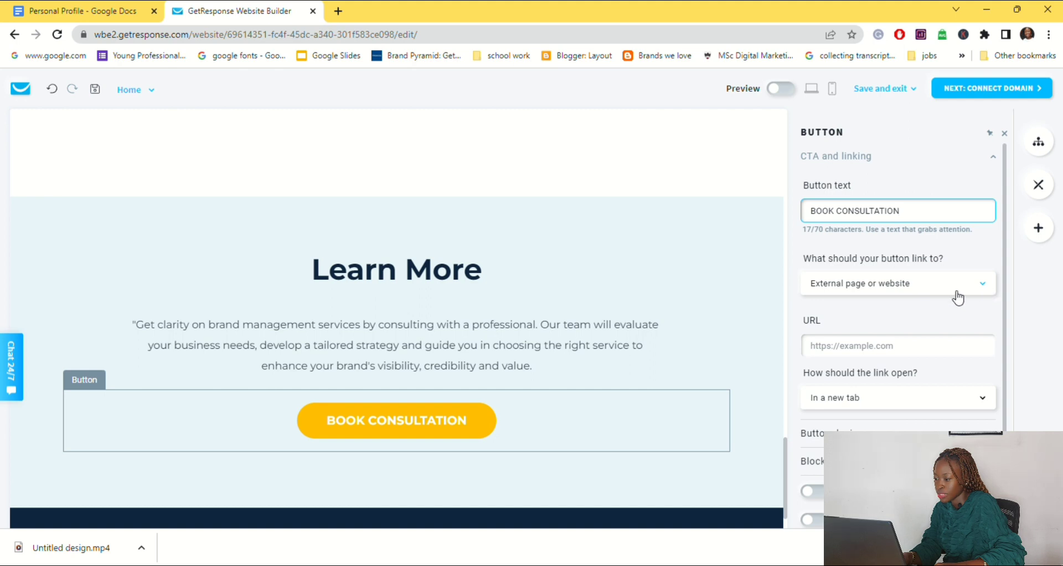
# Set the consultation button to link to an email address, using the contact's e-mail, and close the button settings.
pyautogui.click(986, 291)
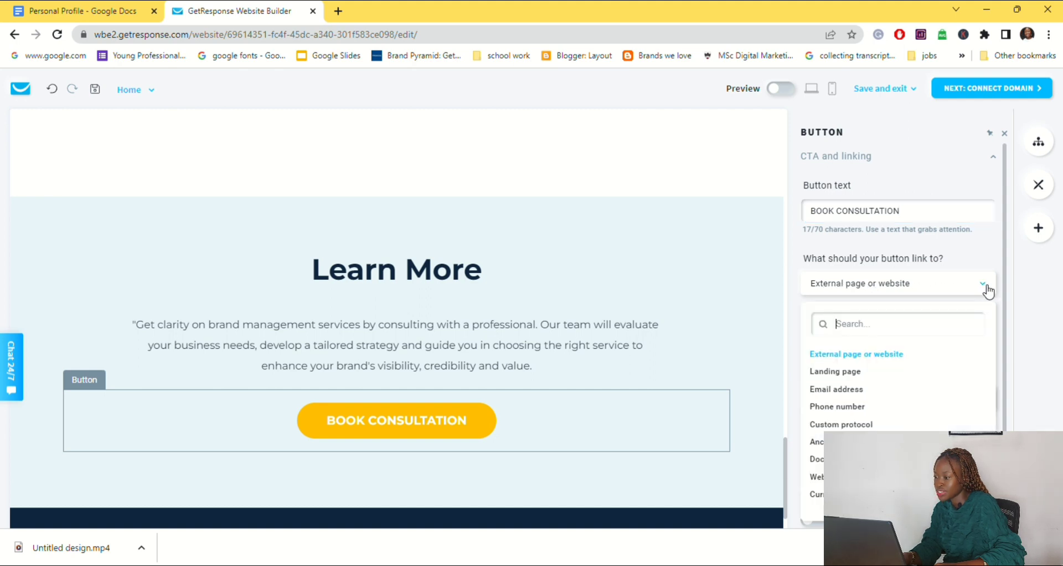
pyautogui.click(852, 389)
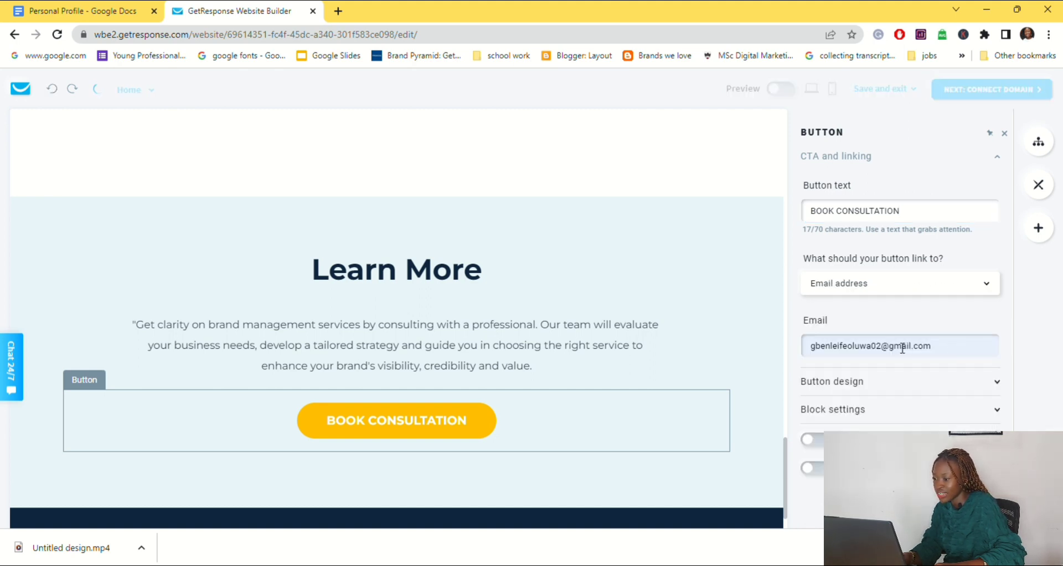
pyautogui.click(1005, 134)
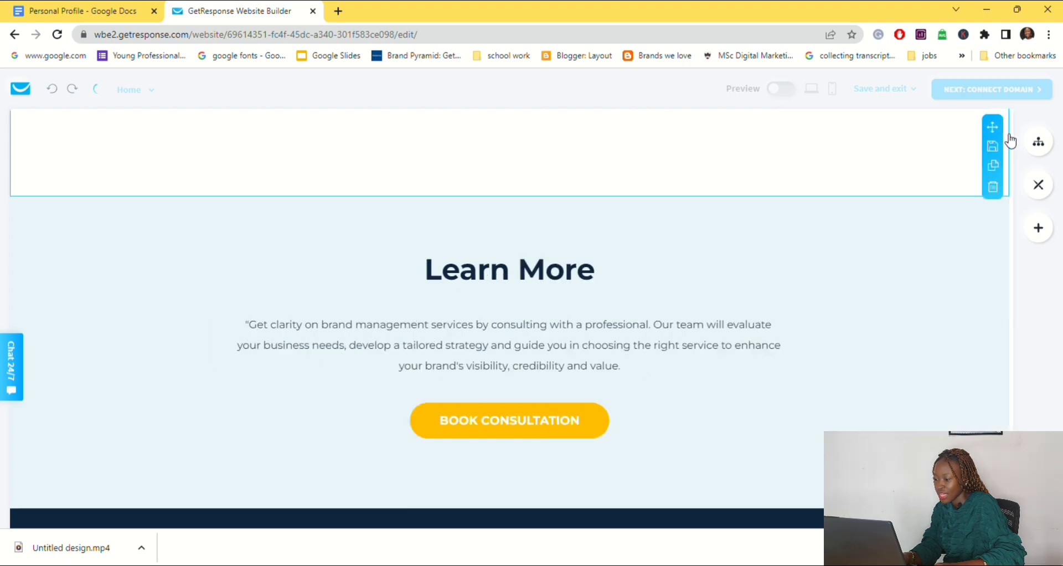
# Replace the Facebook and Twitter icons in the footer's social media block with Instagram.
pyautogui.scroll(10, 842, 377)
pyautogui.scroll(12, 845, 381)
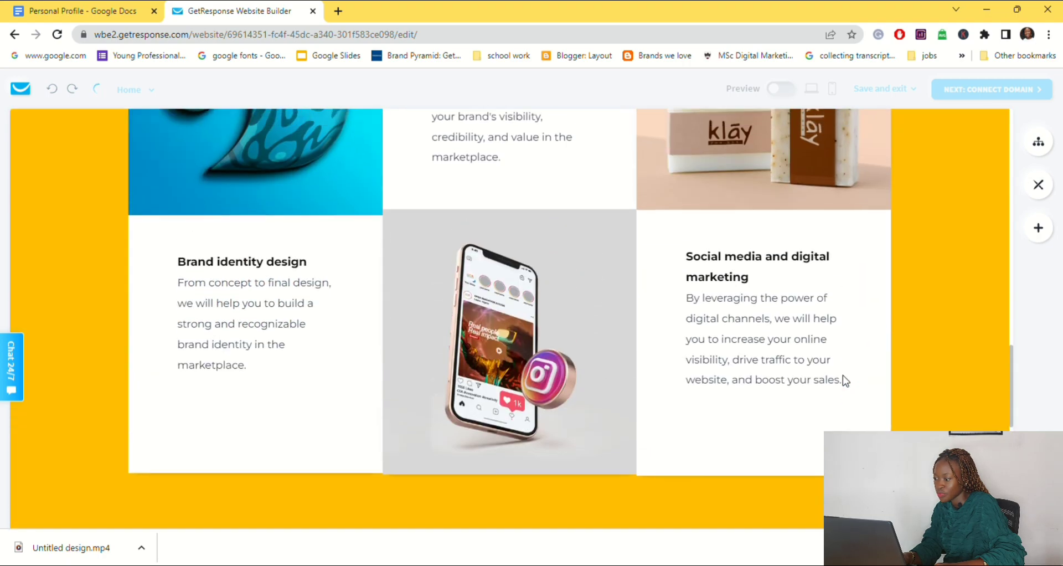
pyautogui.scroll(6, 844, 376)
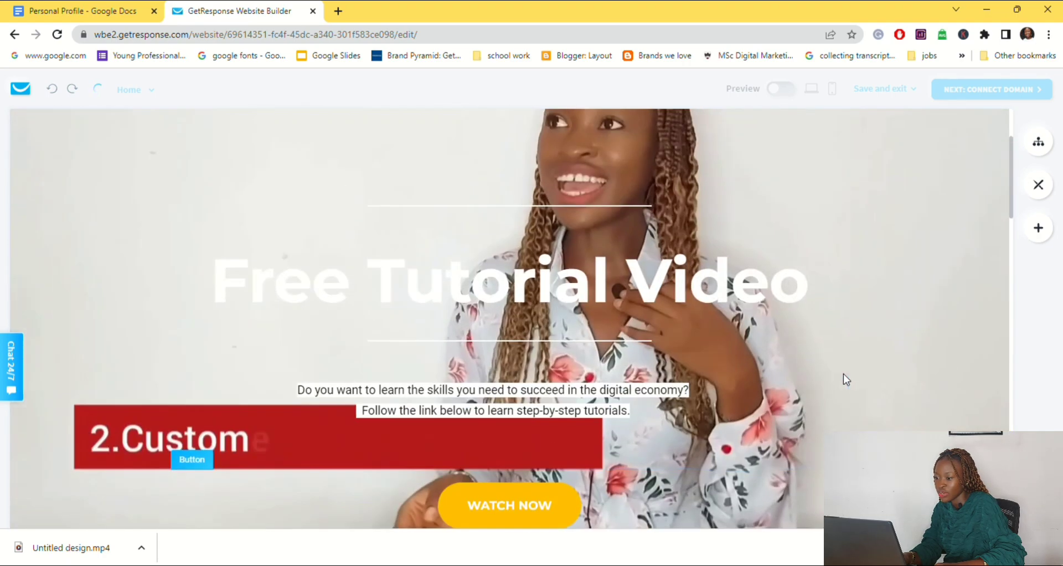
pyautogui.scroll(-4, 843, 376)
pyautogui.scroll(-15, 845, 376)
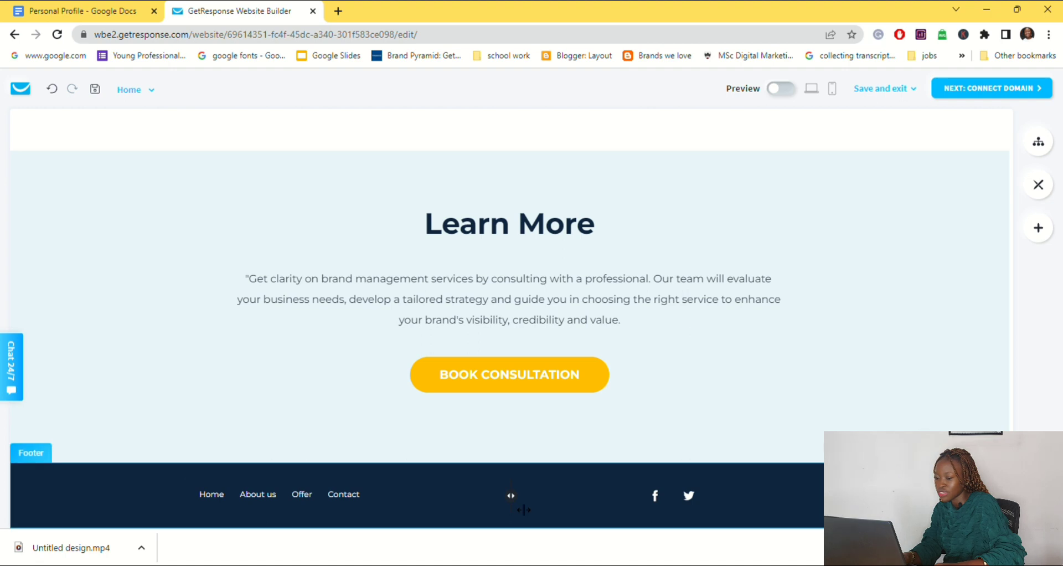
pyautogui.click(660, 508)
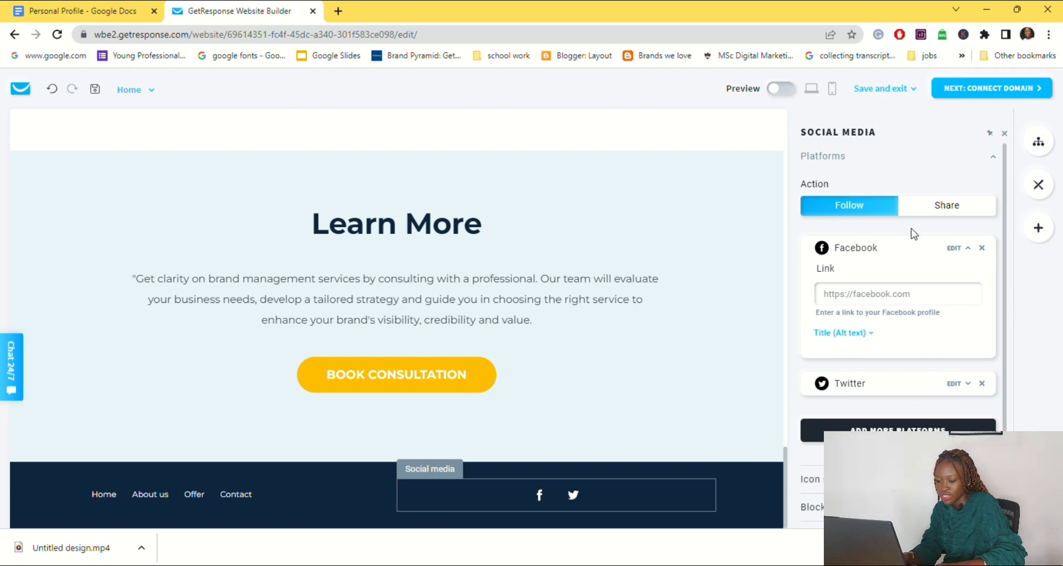
pyautogui.click(981, 248)
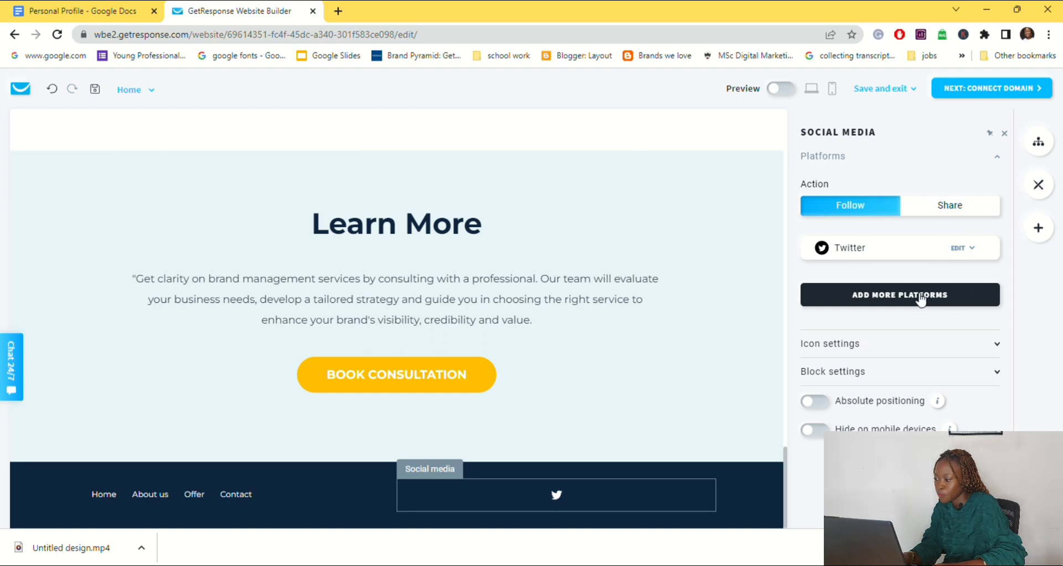
pyautogui.click(920, 299)
pyautogui.click(492, 238)
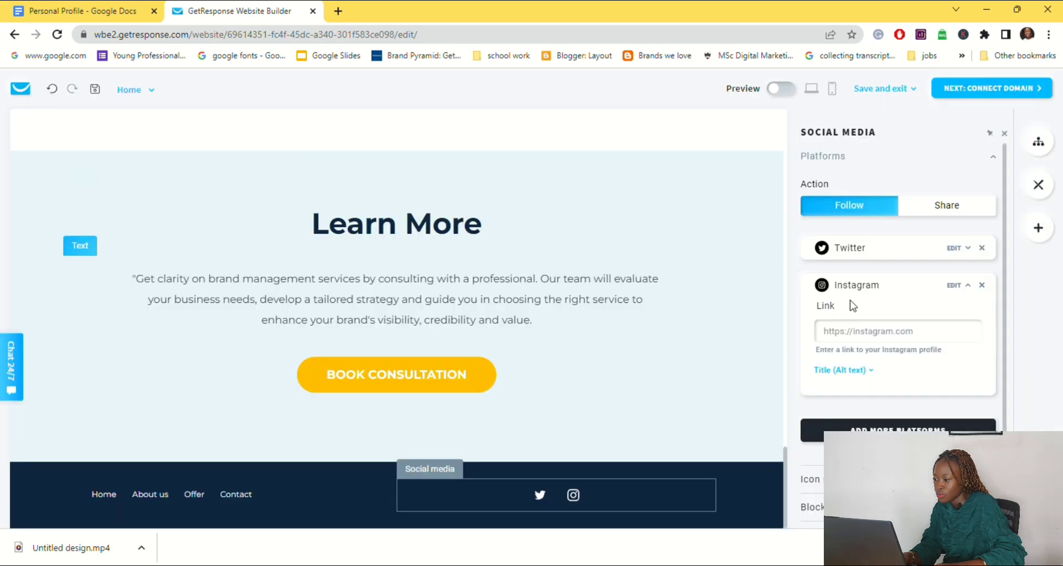
pyautogui.click(982, 248)
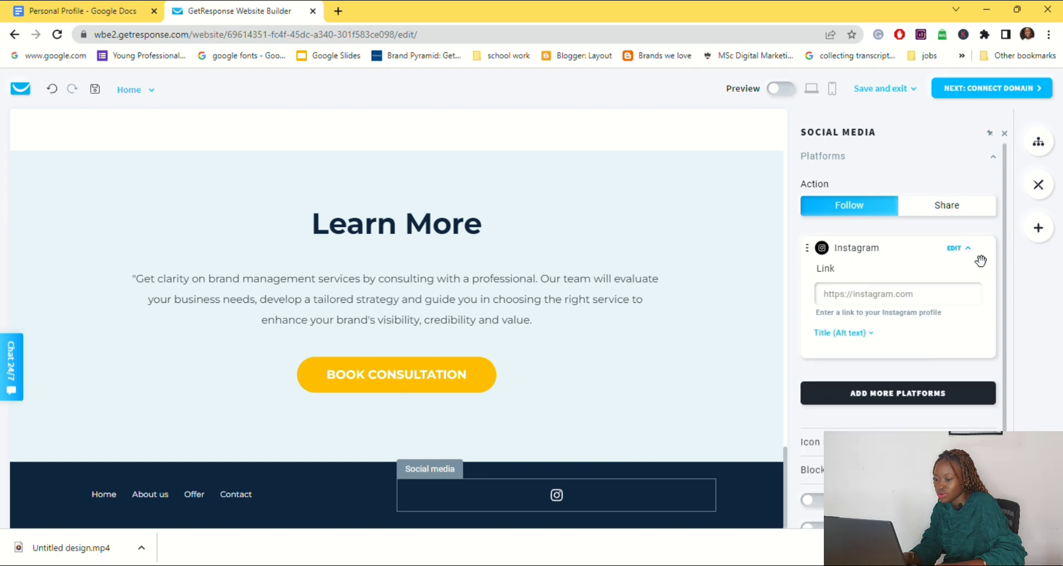
pyautogui.click(975, 252)
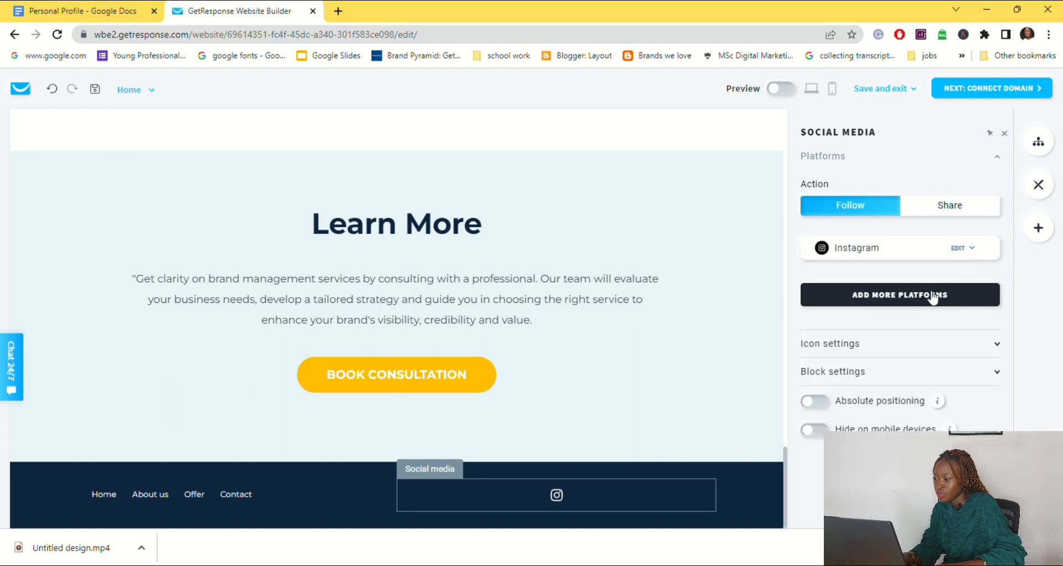
# Add LinkedIn and YouTube as platforms to the footer's social media block.
pyautogui.click(933, 295)
pyautogui.click(573, 236)
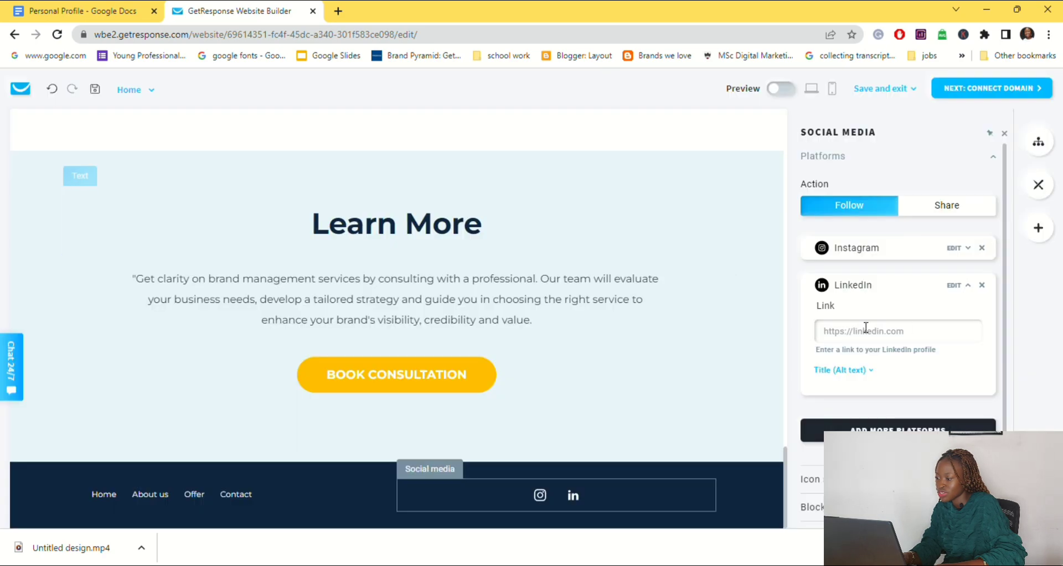
pyautogui.click(972, 287)
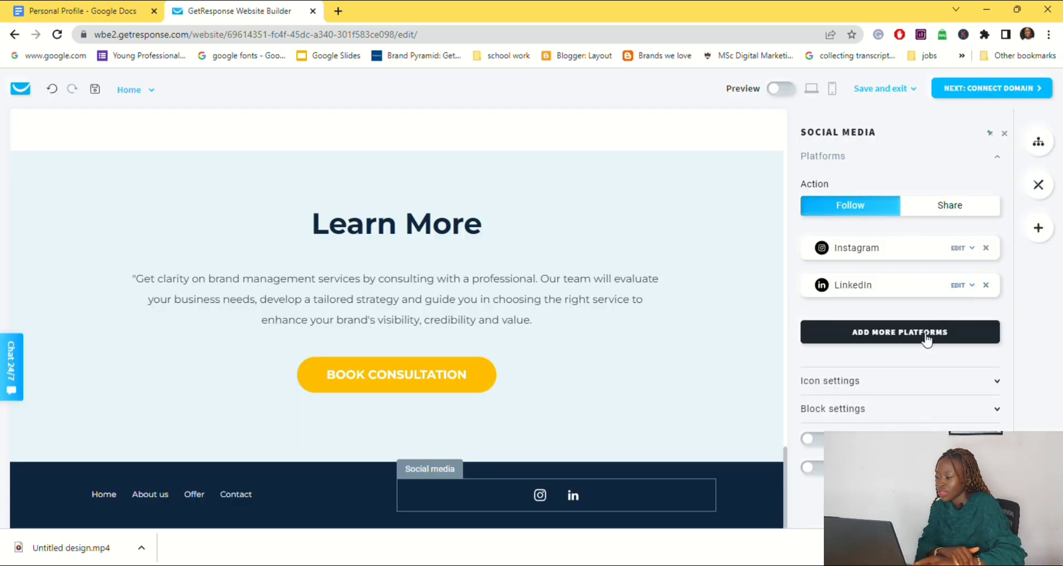
pyautogui.click(922, 336)
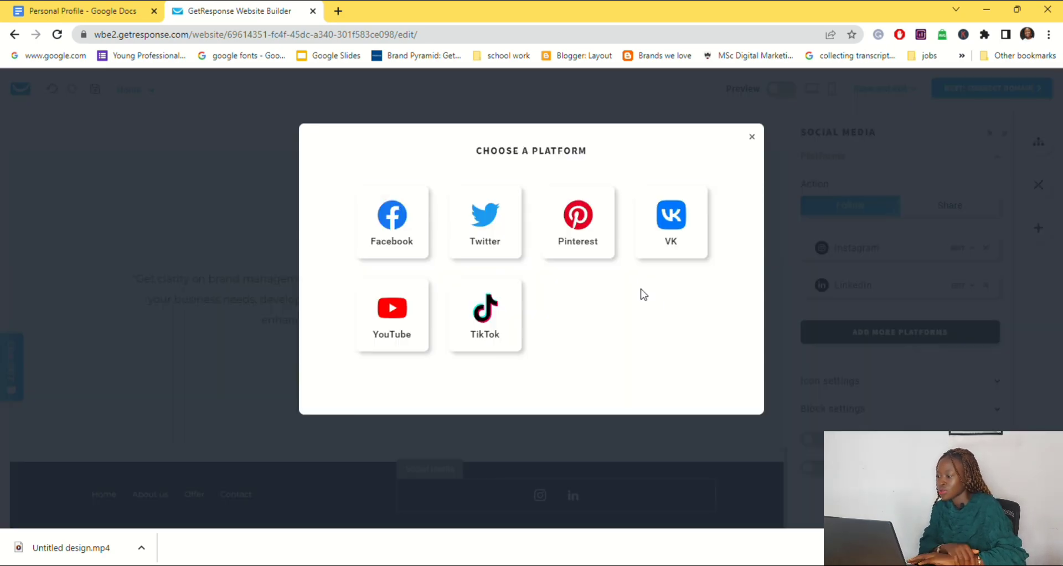
pyautogui.click(388, 310)
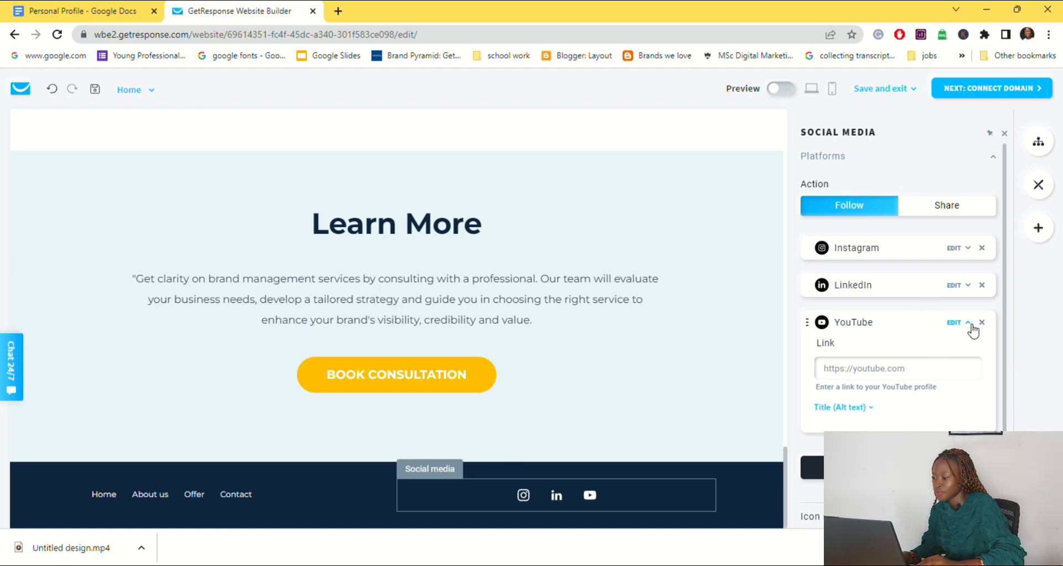
pyautogui.click(970, 326)
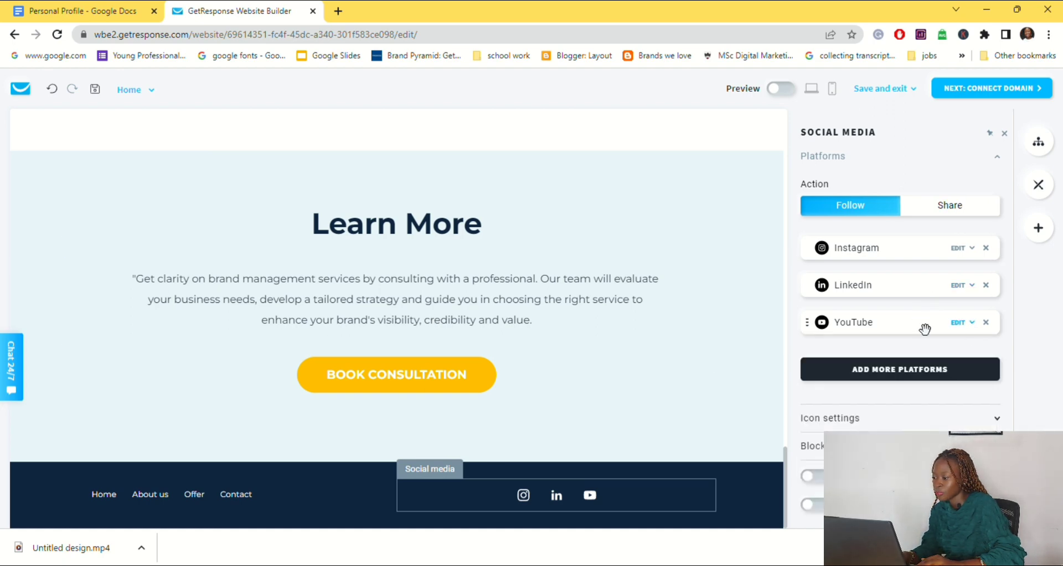
# Copy the Instagram profile link from the Personal Profile document in Google Docs into the footer's Instagram link setting.
pyautogui.click(958, 249)
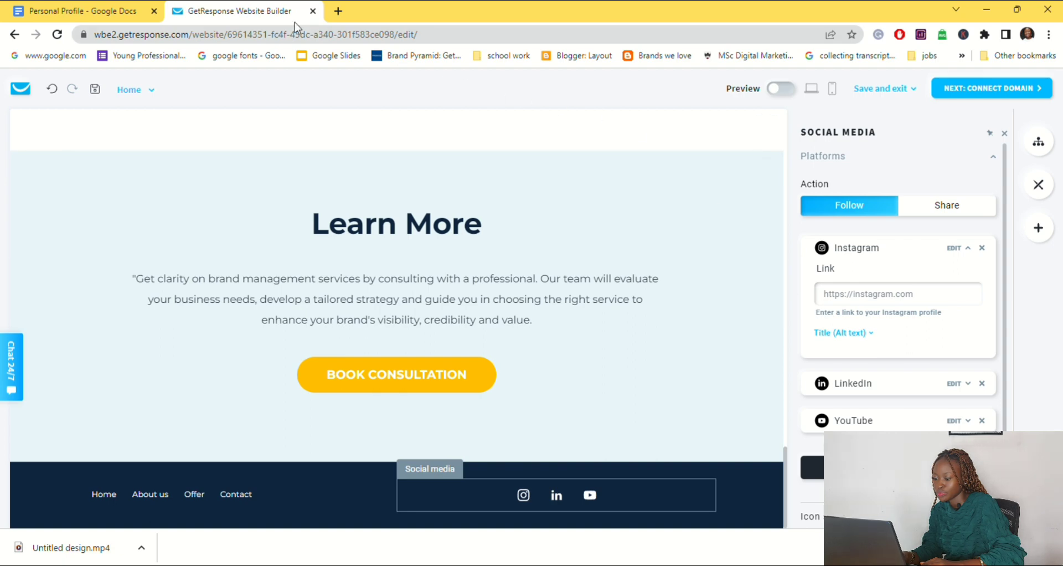
pyautogui.click(83, 11)
pyautogui.scroll(10, 422, 323)
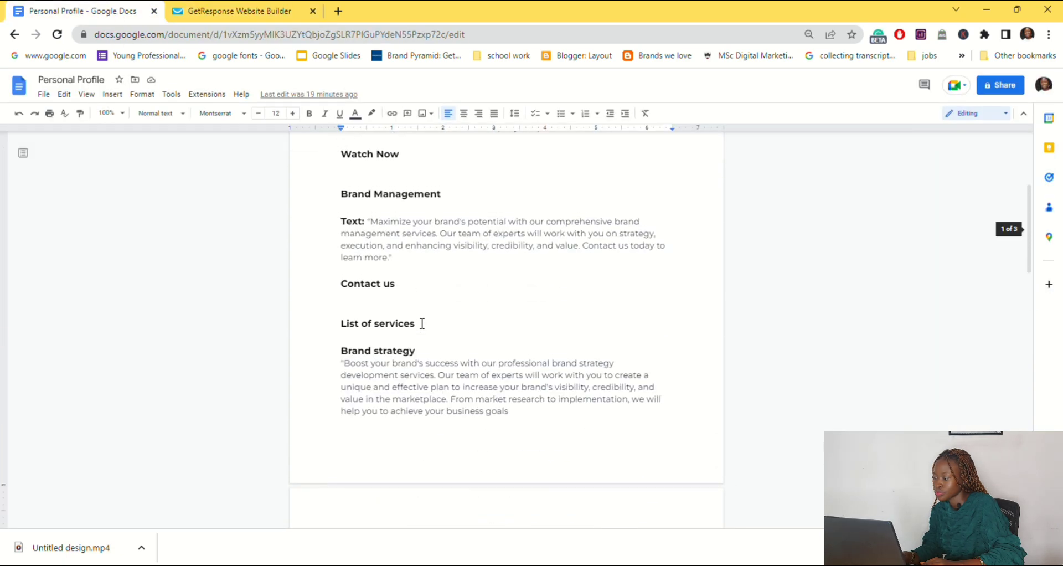
pyautogui.scroll(4, 422, 323)
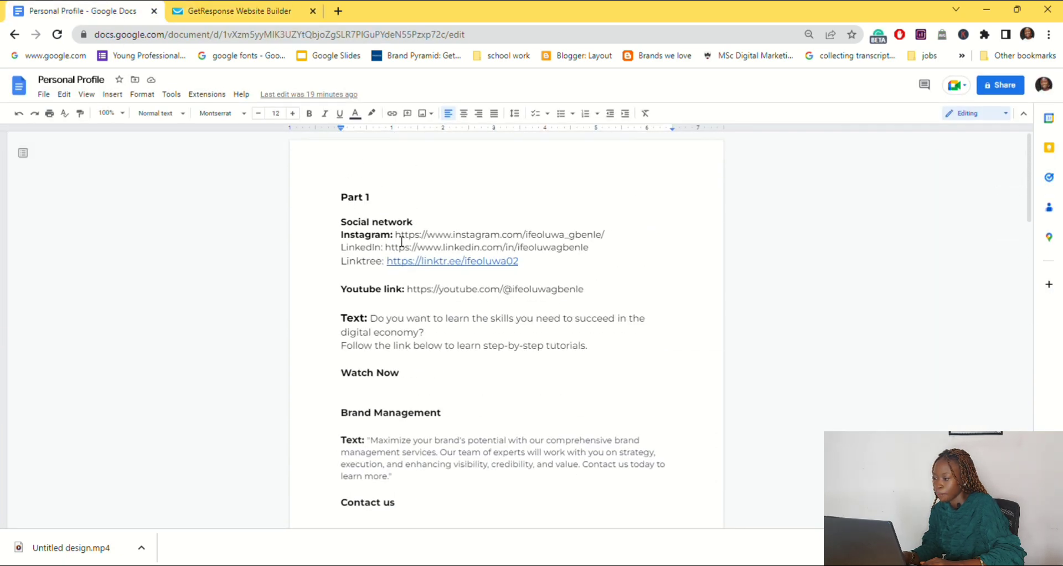
pyautogui.moveTo(396, 234); pyautogui.dragTo(612, 245)
pyautogui.hotkey('ctrl', 'c')
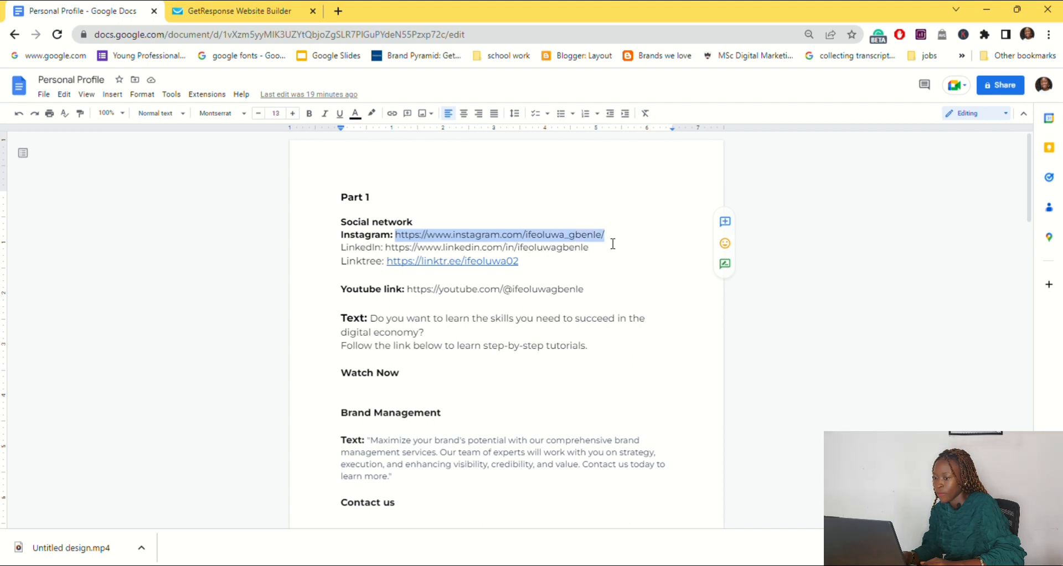
pyautogui.click(206, 16)
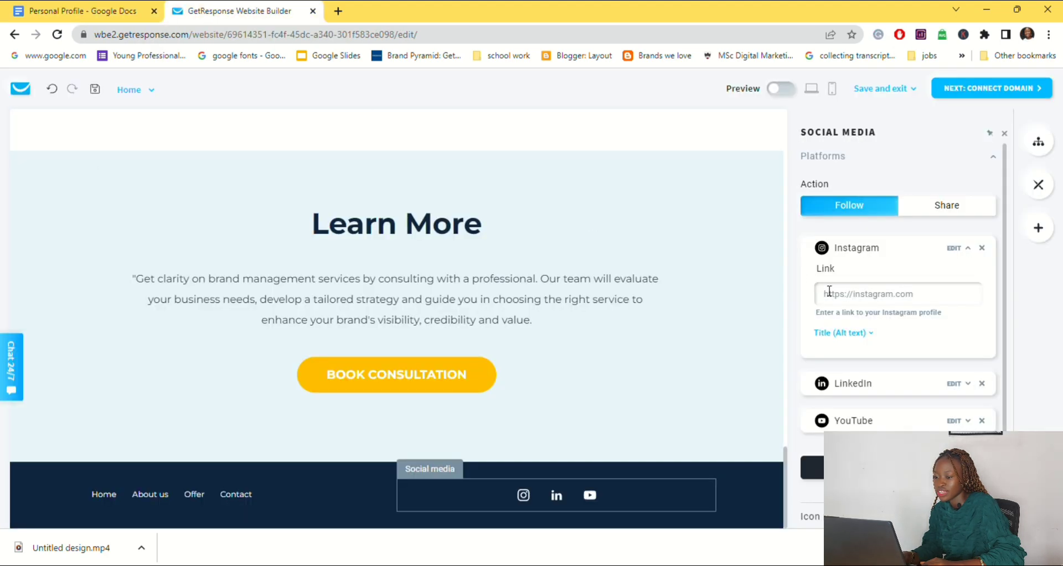
pyautogui.click(840, 294)
pyautogui.hotkey('ctrl', 'v')
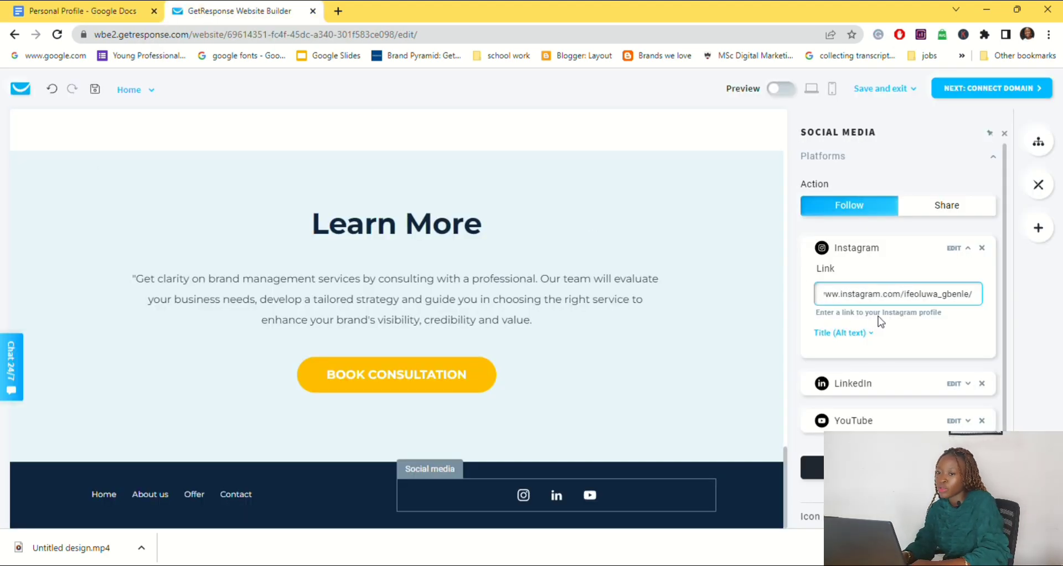
pyautogui.click(968, 250)
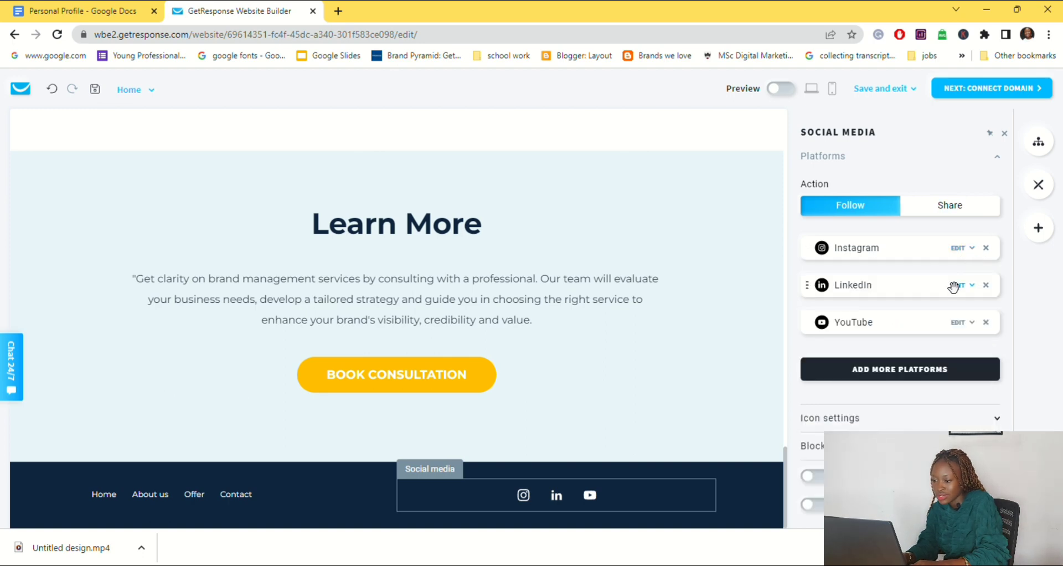
# Copy the LinkedIn profile link from the Personal Profile document in Google Docs into the footer's LinkedIn link setting.
pyautogui.click(979, 292)
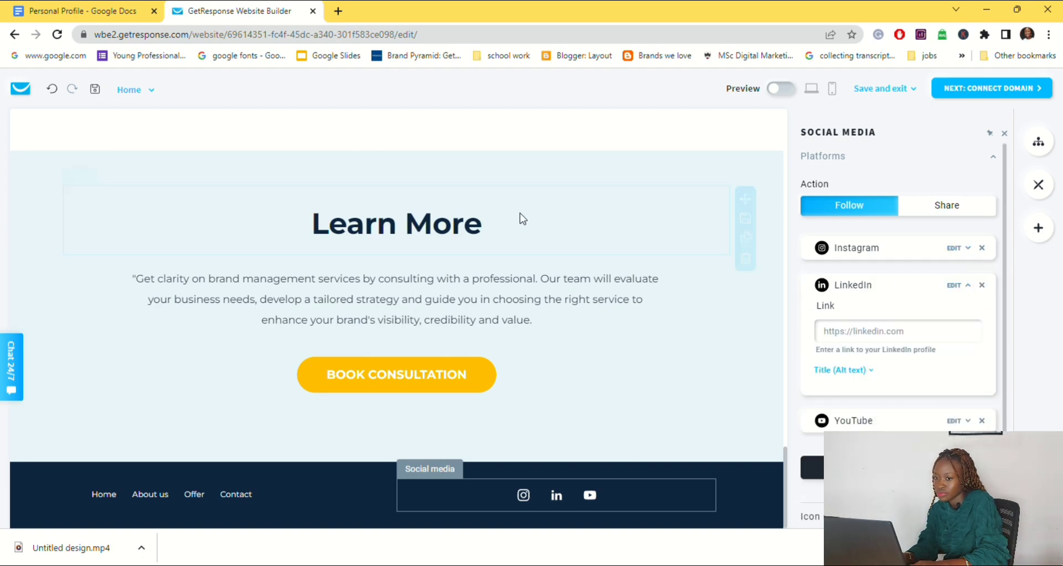
pyautogui.click(131, 11)
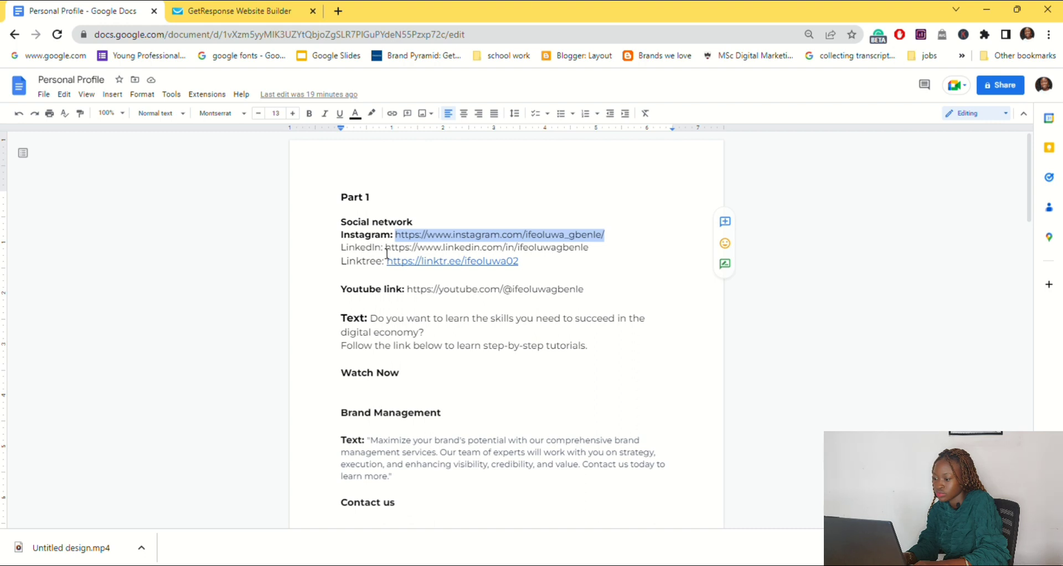
pyautogui.moveTo(387, 252); pyautogui.dragTo(613, 260)
pyautogui.hotkey('ctrl', 'c')
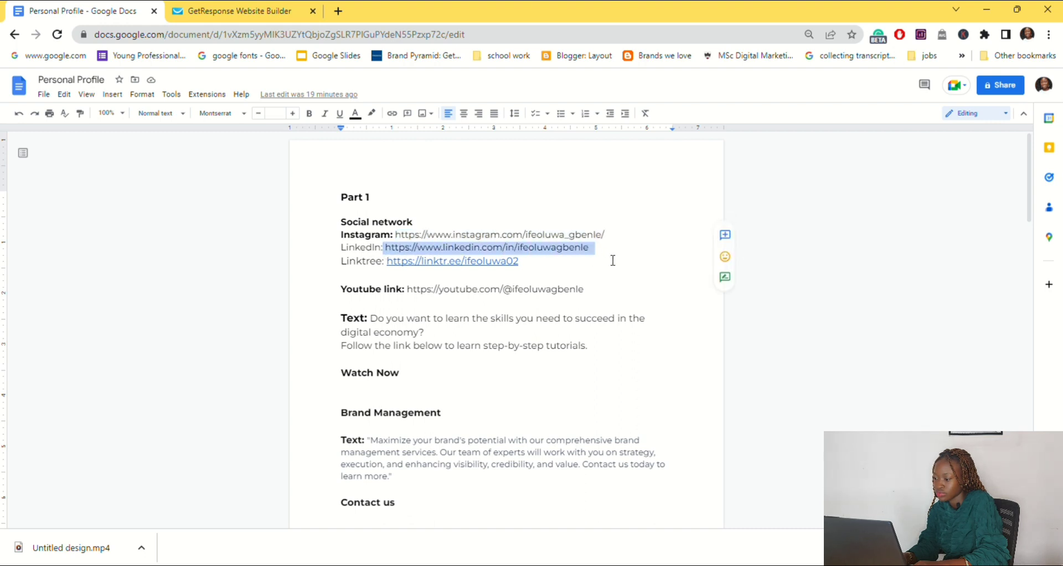
pyautogui.click(219, 13)
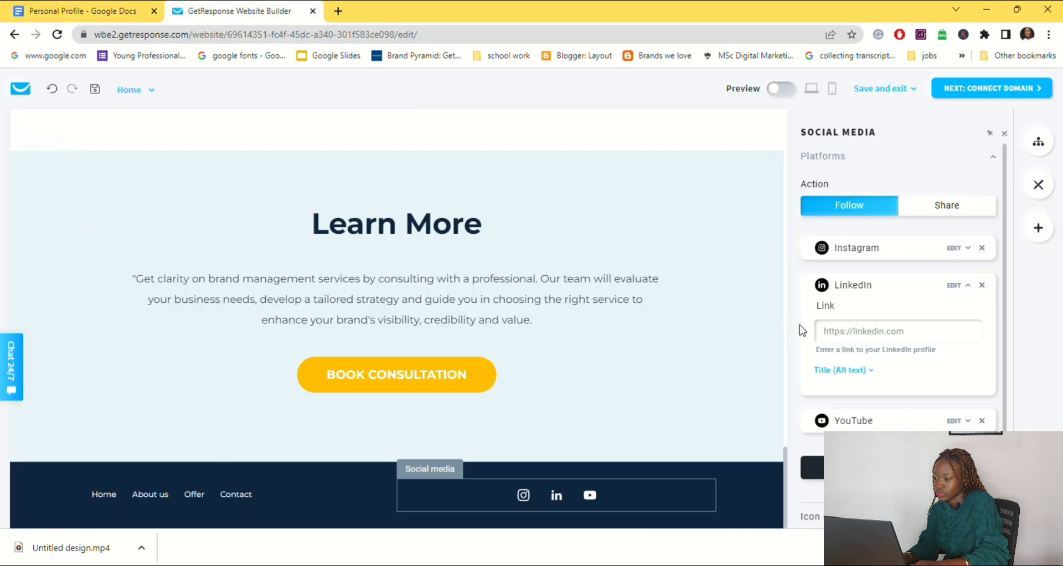
pyautogui.click(852, 331)
pyautogui.hotkey('ctrl', 'v')
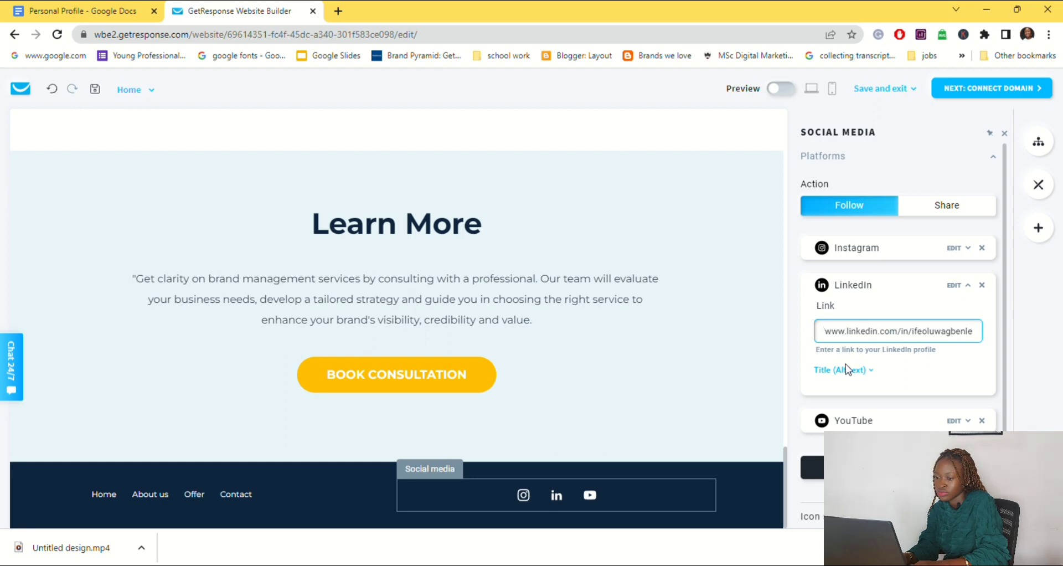
pyautogui.click(969, 286)
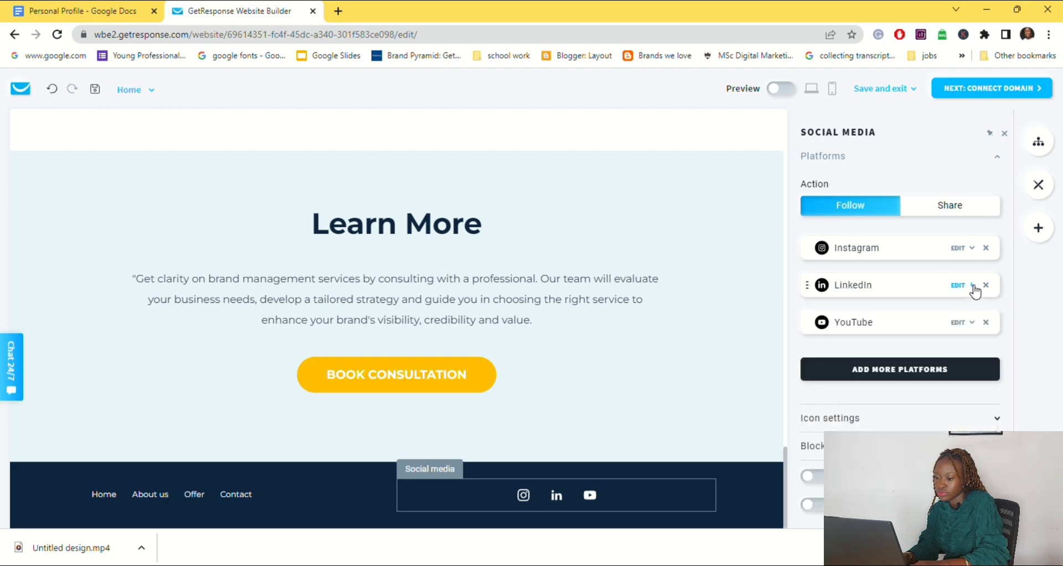
# Copy the YouTube channel link from the Personal Profile document in Google Docs into the footer's YouTube link setting.
pyautogui.click(966, 322)
pyautogui.click(105, 11)
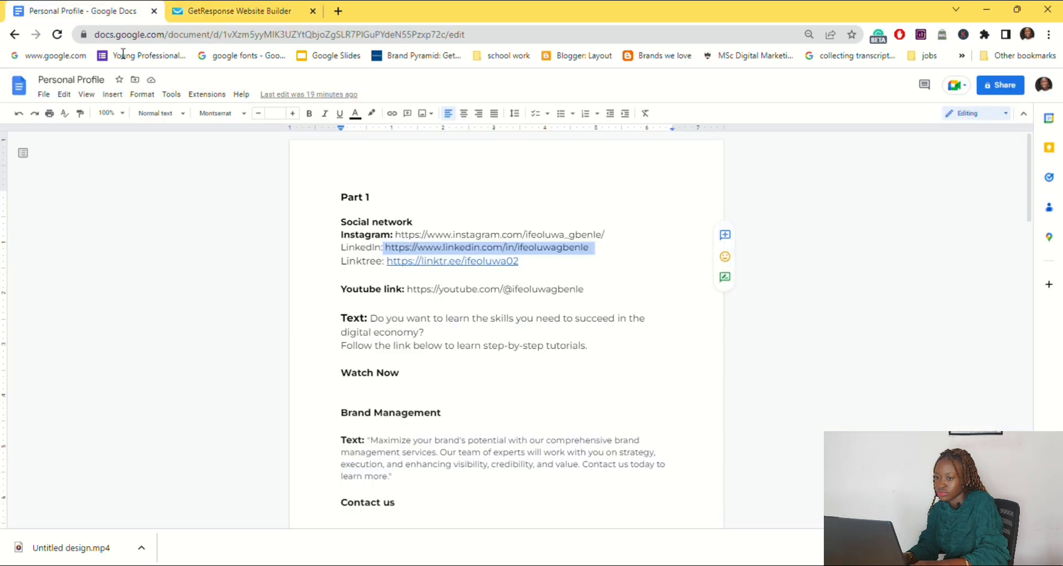
pyautogui.moveTo(408, 289); pyautogui.dragTo(584, 303)
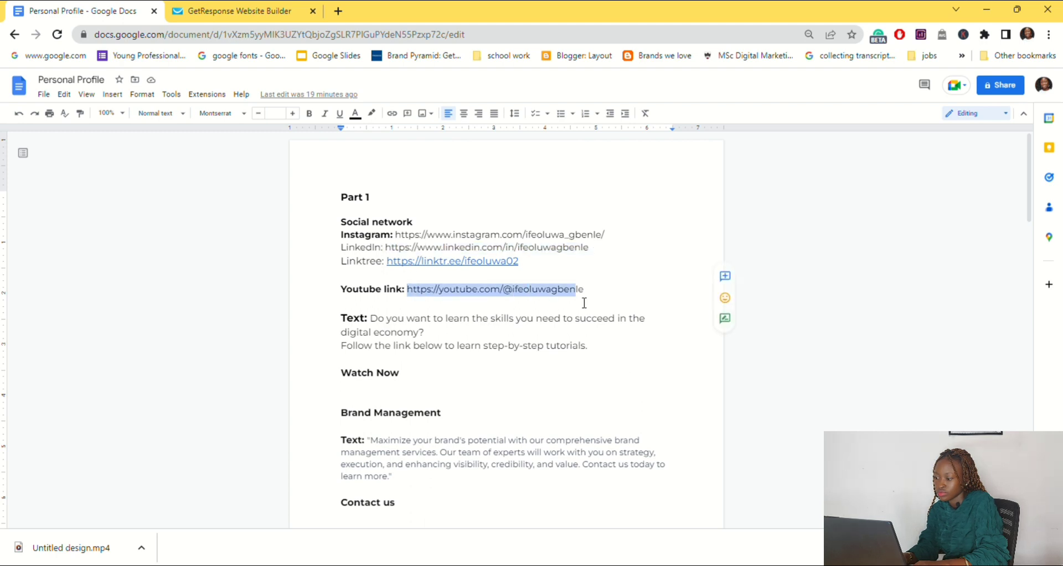
pyautogui.click(205, 9)
pyautogui.click(855, 370)
pyautogui.write('https://youtube.com/@ifeoluwagbenle')
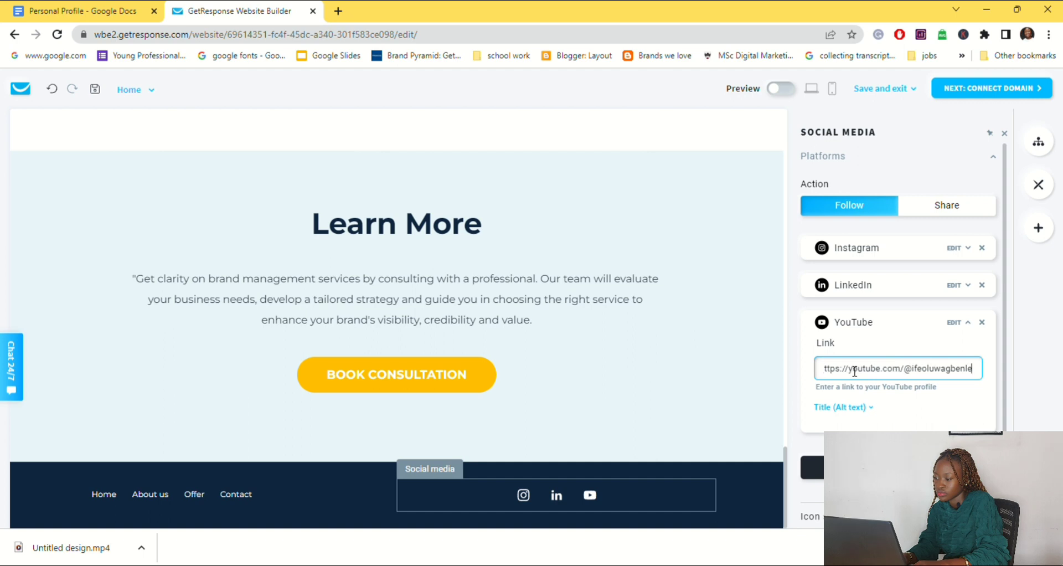
pyautogui.click(969, 323)
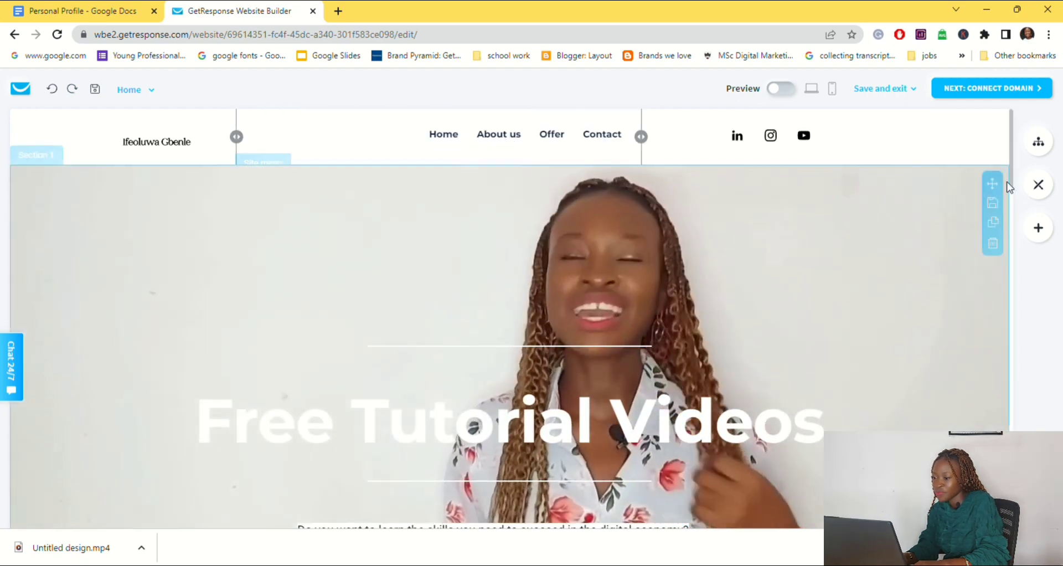
# Open the site's About us page for editing and look through its template sections.
pyautogui.click(1041, 145)
pyautogui.doubleClick(849, 206)
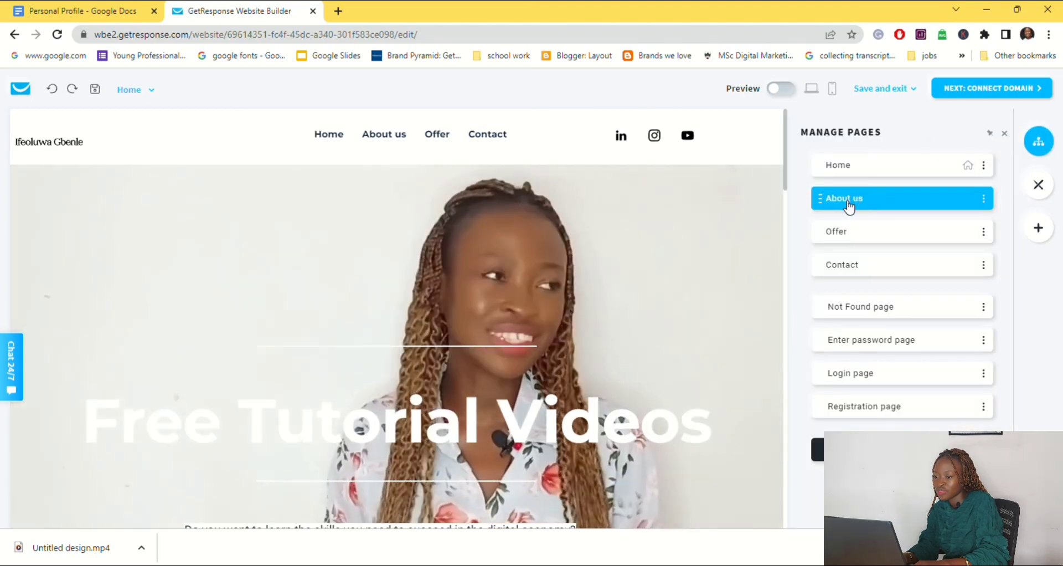
pyautogui.click(944, 205)
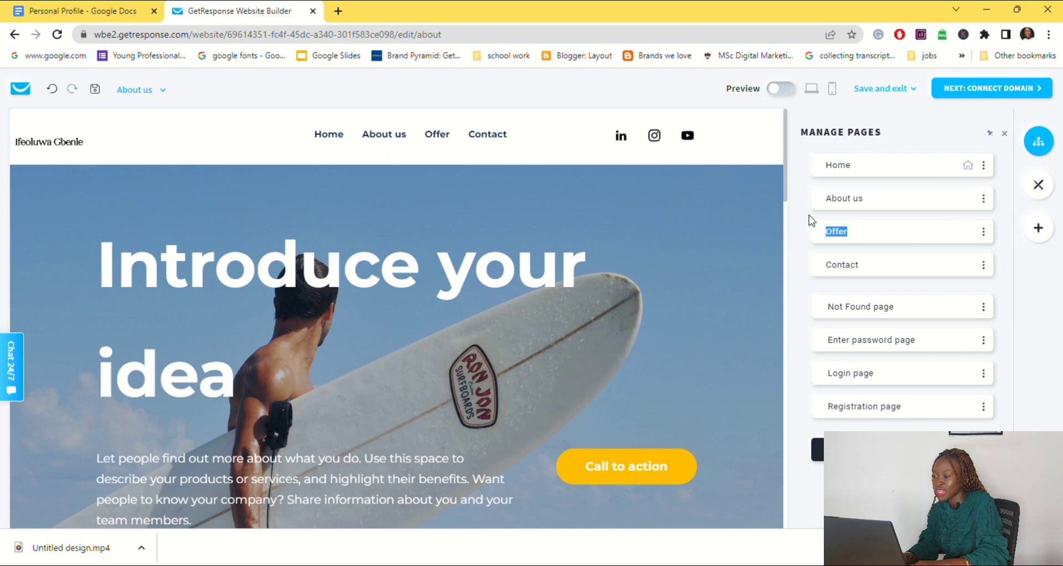
pyautogui.scroll(-10, 497, 317)
pyautogui.scroll(-10, 497, 382)
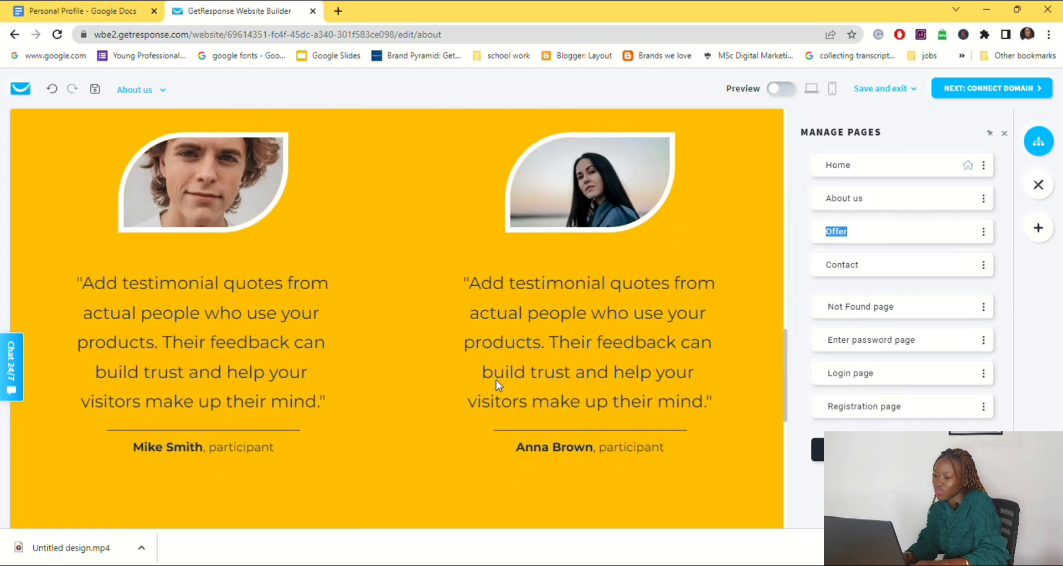
pyautogui.scroll(12, 496, 381)
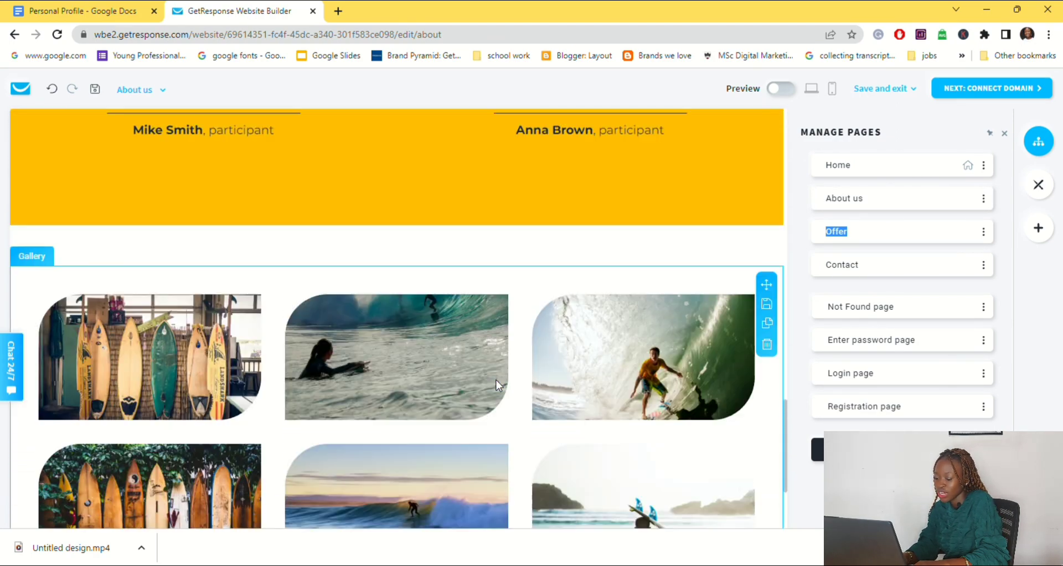
pyautogui.scroll(8, 497, 385)
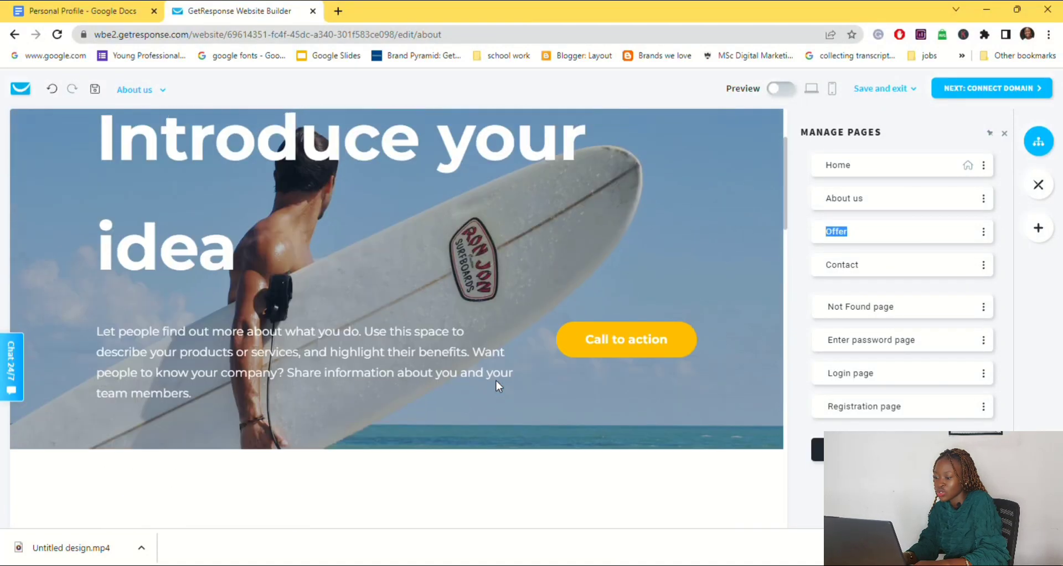
# Replace the About us hero section's surfer background with the uploaded wide black-and-white portrait that has the person on the right.
pyautogui.click(725, 182)
pyautogui.moveTo(935, 376)
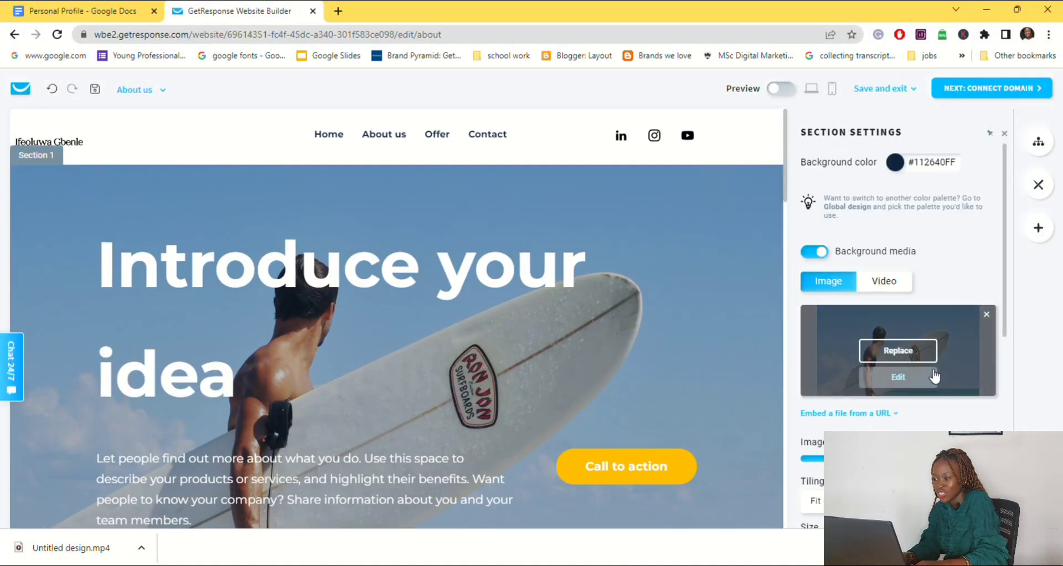
pyautogui.click(907, 352)
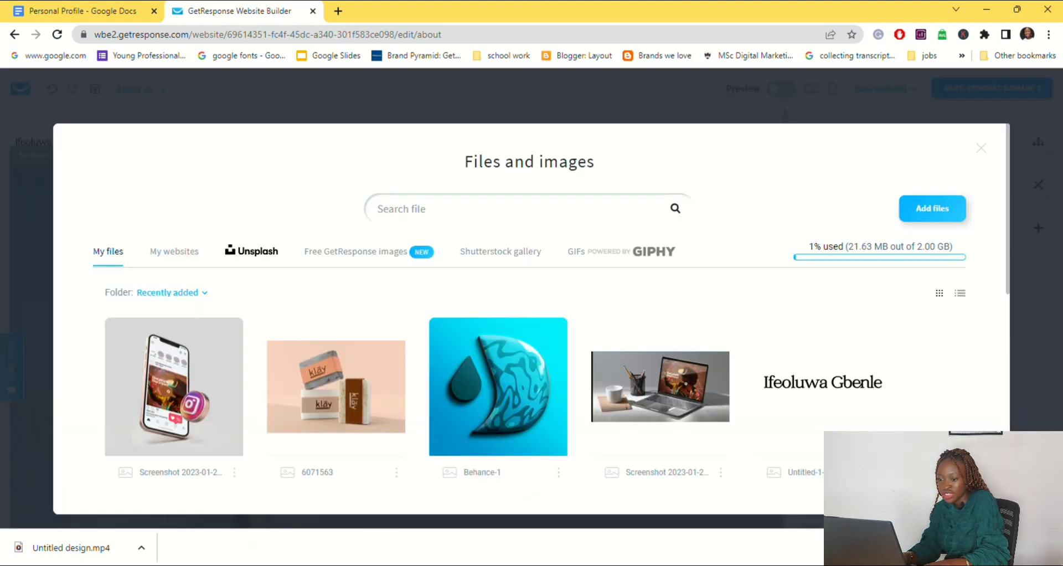
pyautogui.scroll(-5, 775, 409)
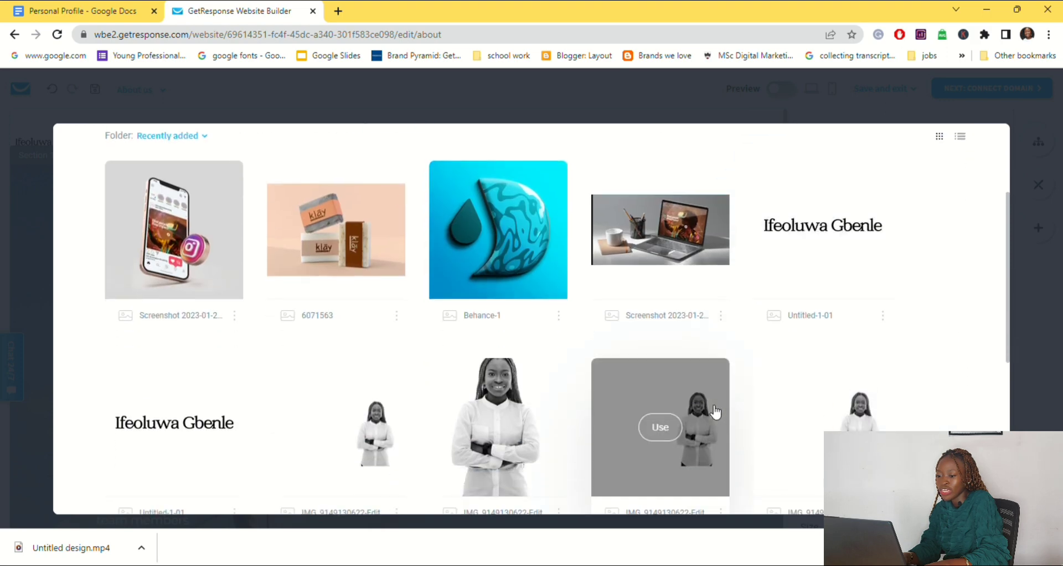
pyautogui.scroll(-1, 307, 346)
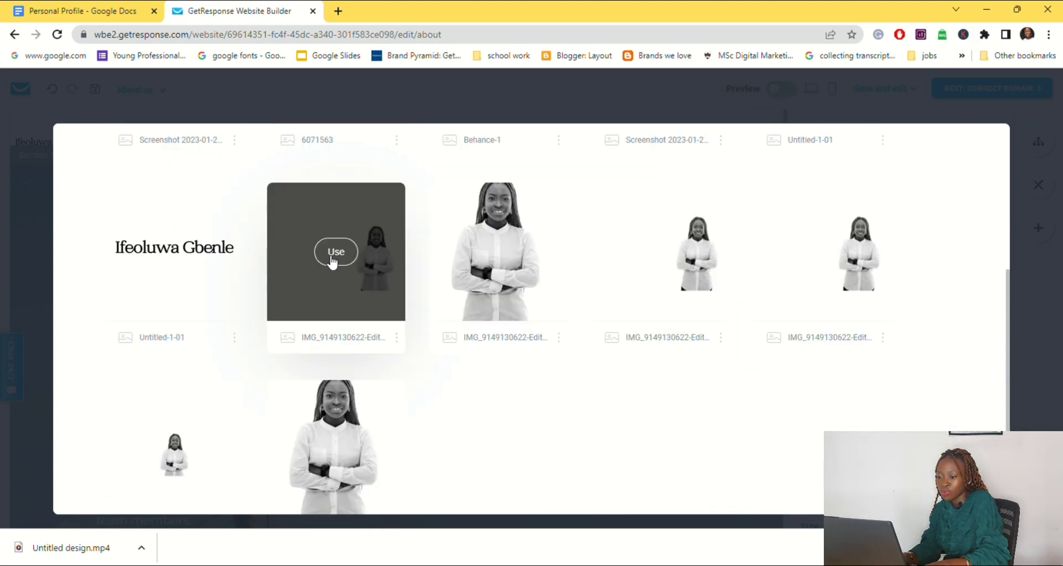
pyautogui.click(334, 253)
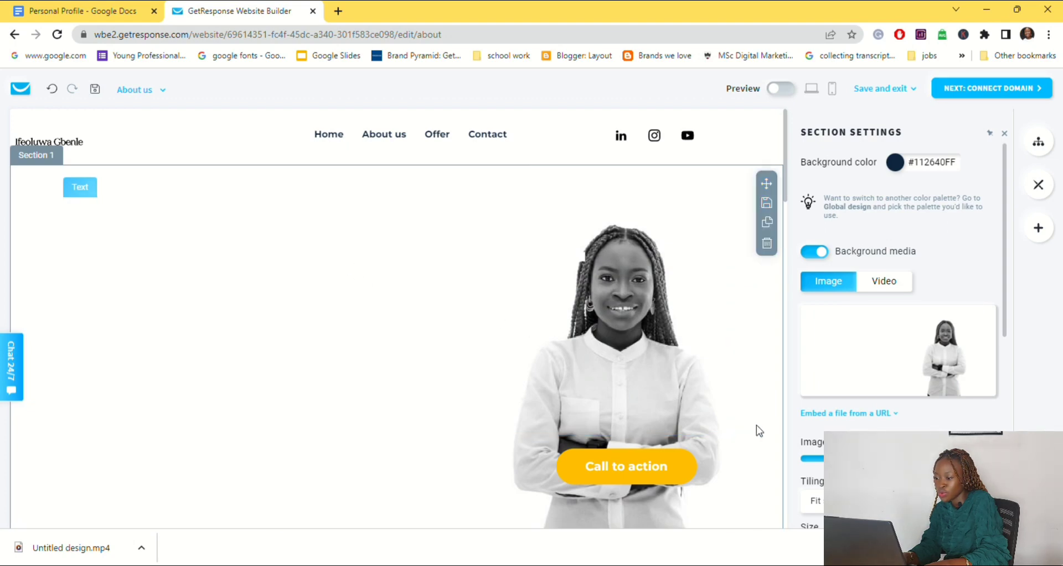
# Set the "Introduce your idea" heading's font color to dark navy #112640FF and its font size to 60.
pyautogui.moveTo(541, 406); pyautogui.dragTo(64, 267)
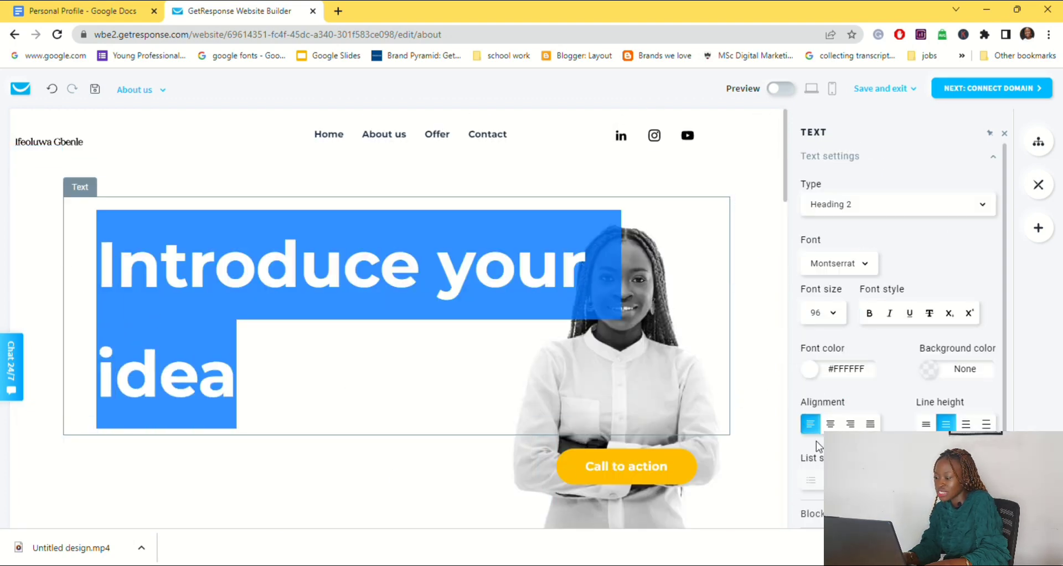
pyautogui.scroll(-1, 830, 429)
pyautogui.scroll(-2, 830, 427)
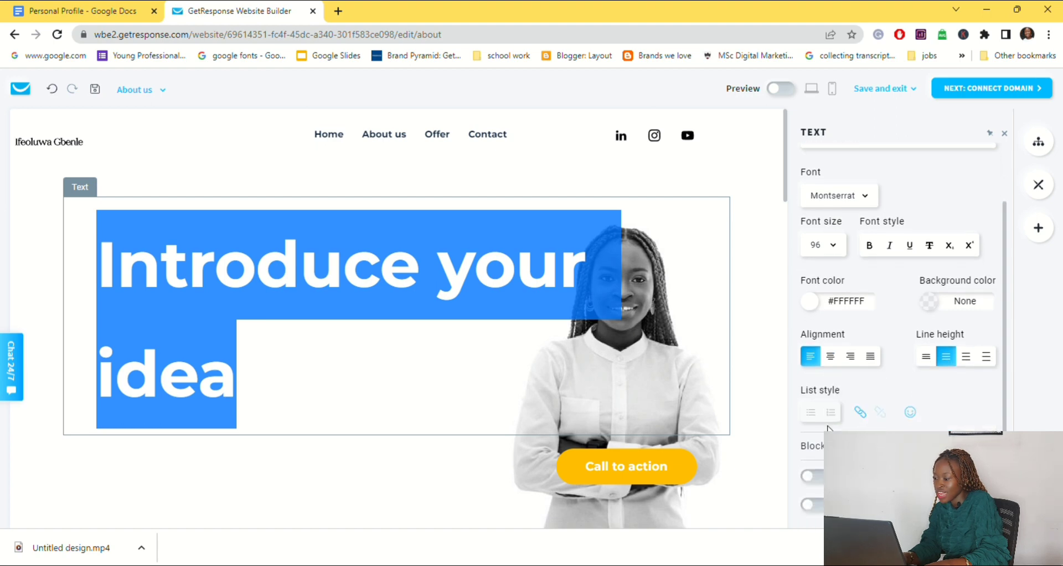
pyautogui.click(813, 299)
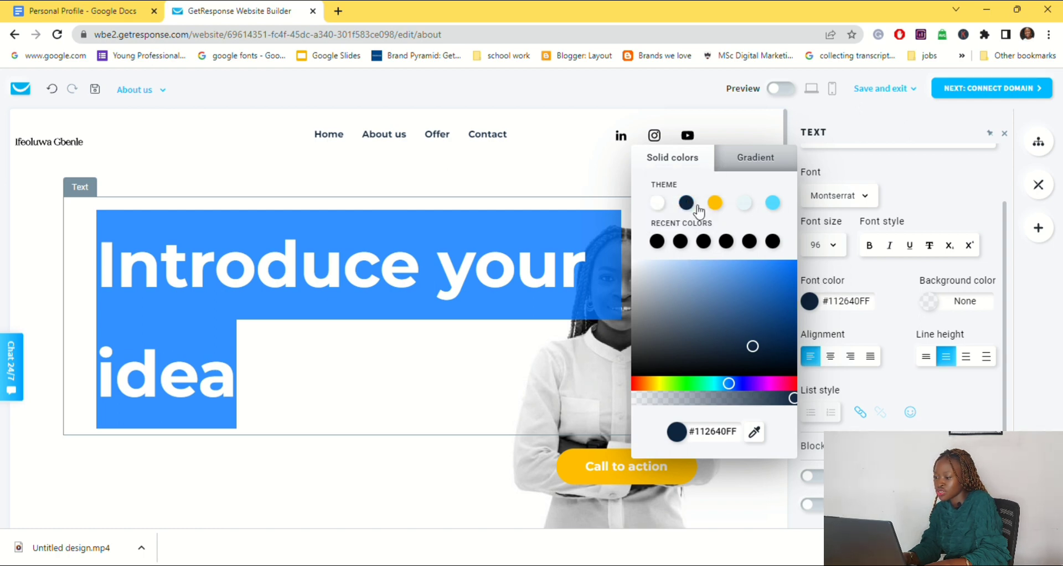
pyautogui.click(898, 335)
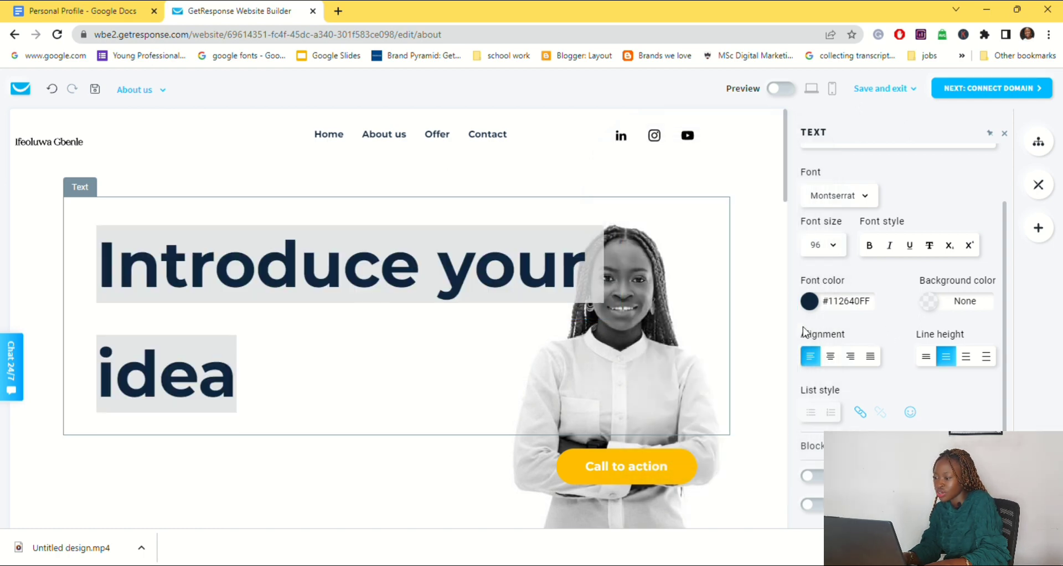
pyautogui.click(841, 253)
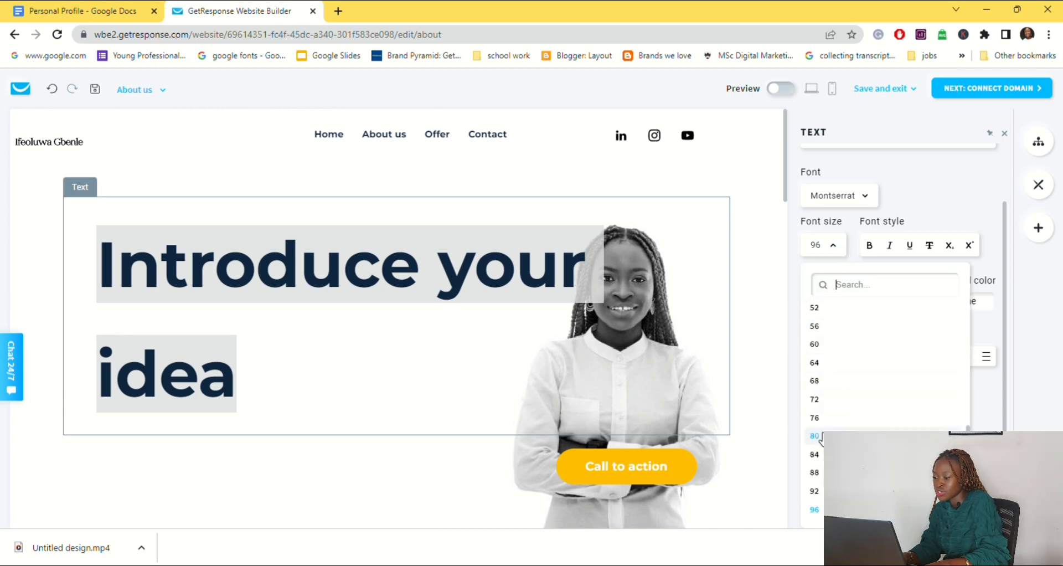
pyautogui.scroll(-1, 835, 491)
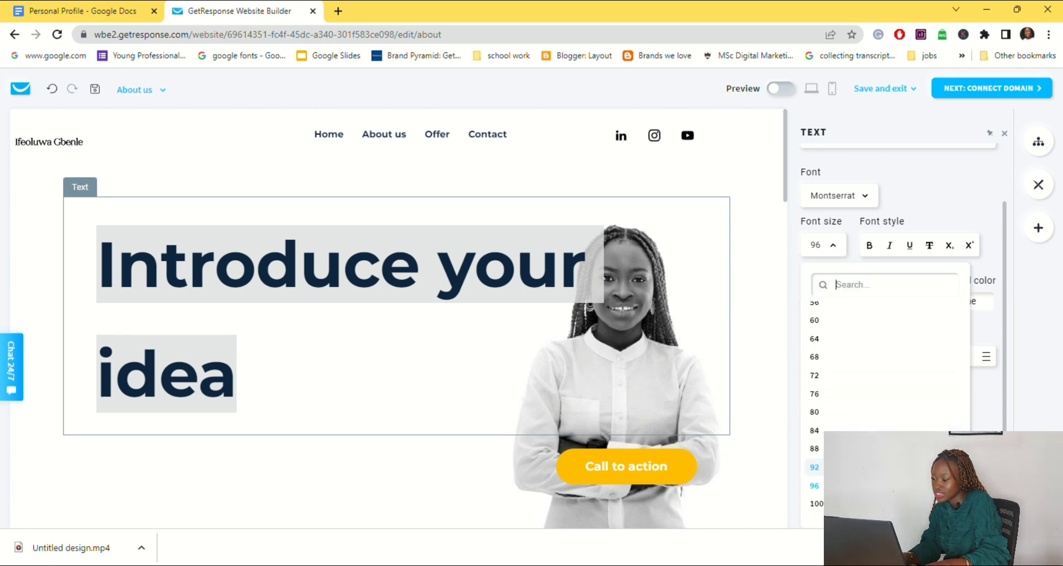
pyautogui.click(833, 321)
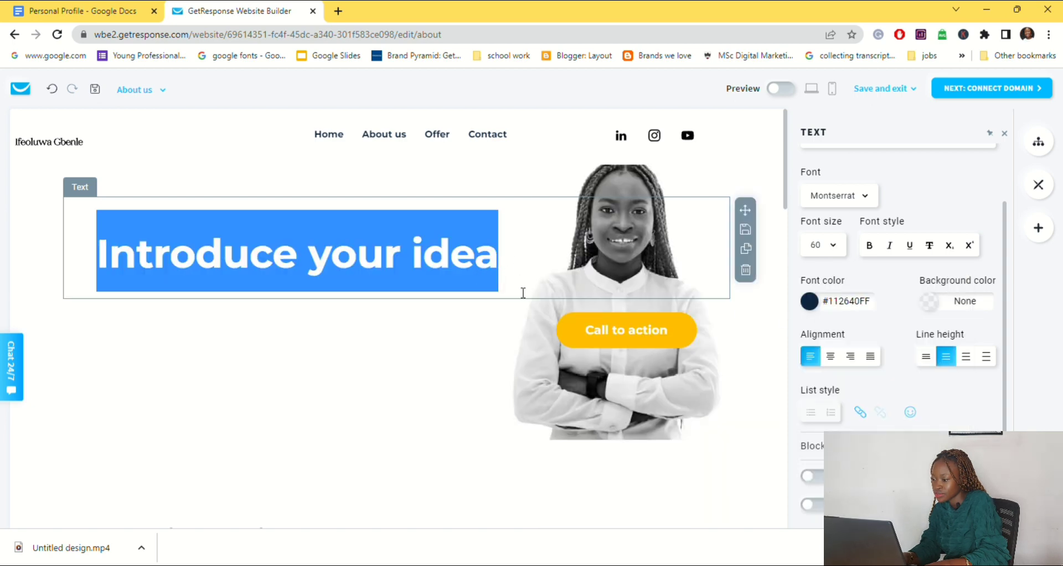
# Set the font color of the hero paragraph below the heading to dark navy #112640FF.
pyautogui.click(494, 342)
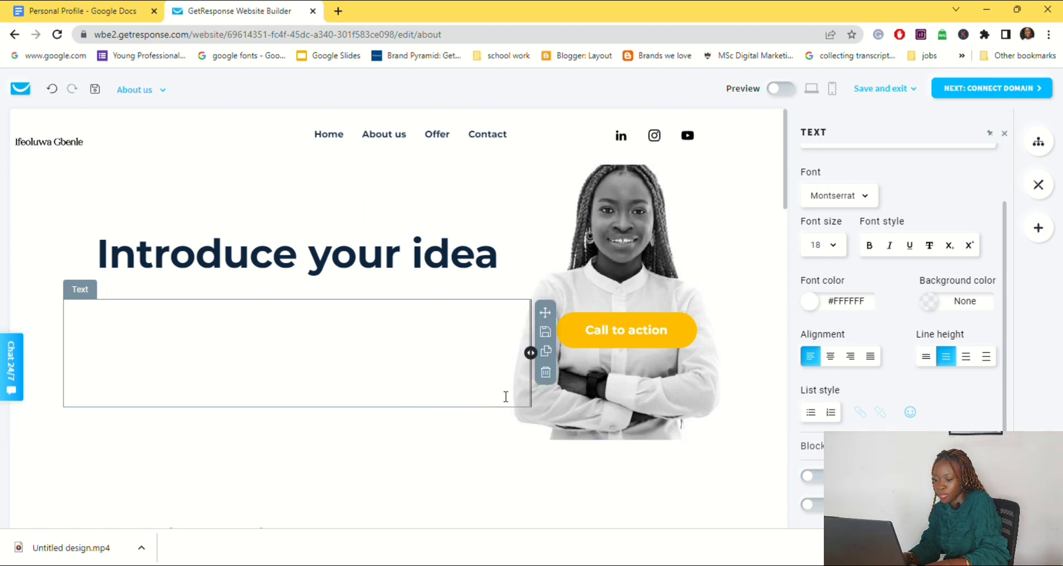
pyautogui.moveTo(505, 397); pyautogui.dragTo(100, 318)
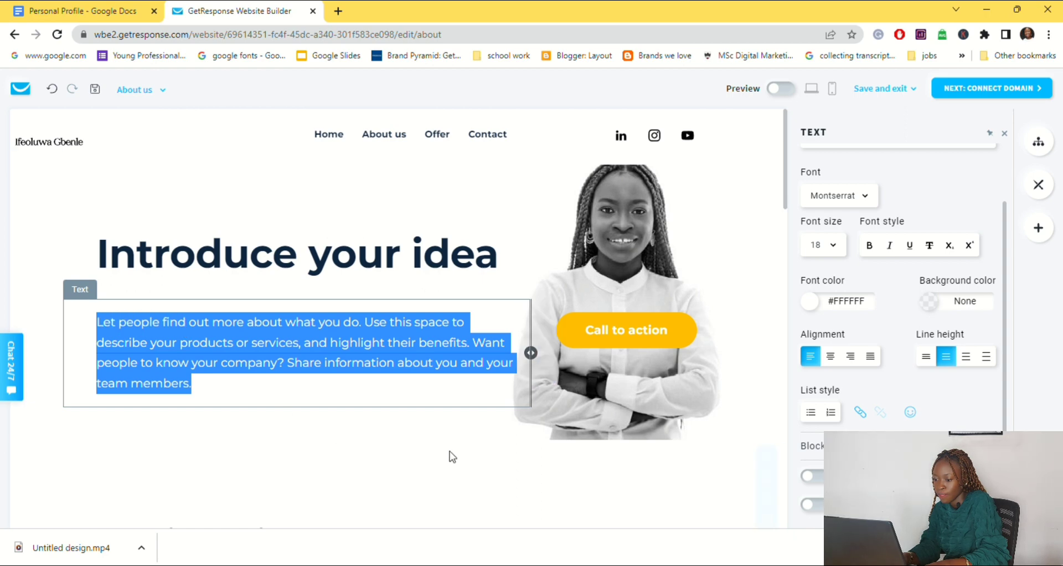
pyautogui.click(809, 300)
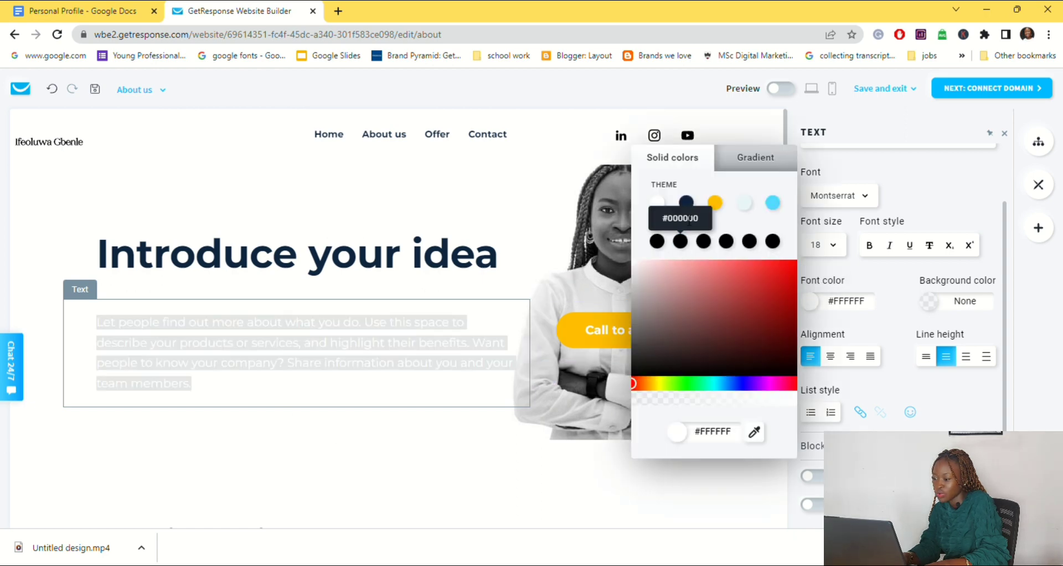
pyautogui.click(685, 202)
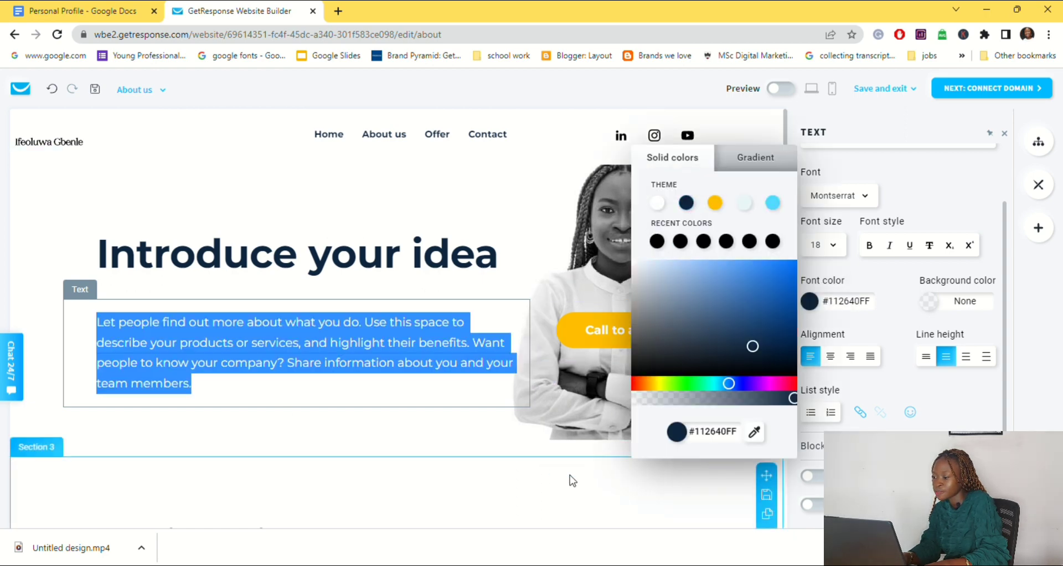
# Try a font size of 16 for the hero paragraph.
pyautogui.click(835, 247)
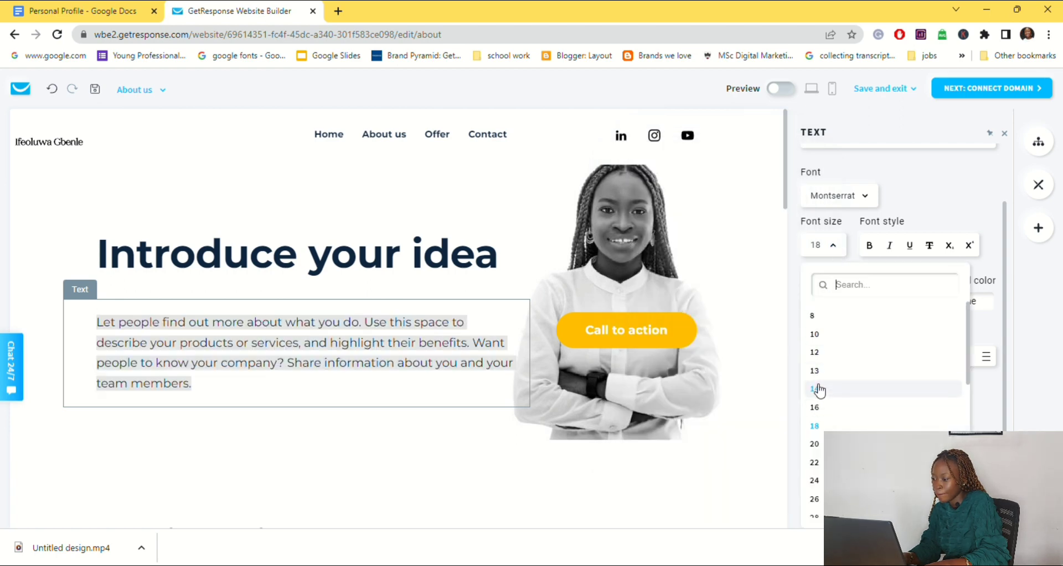
pyautogui.click(819, 412)
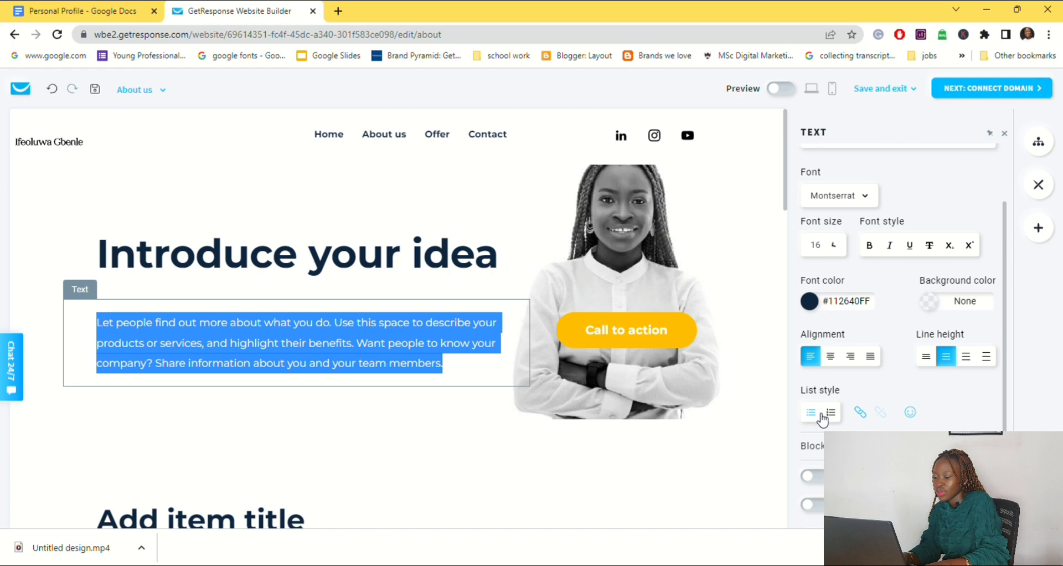
pyautogui.click(720, 441)
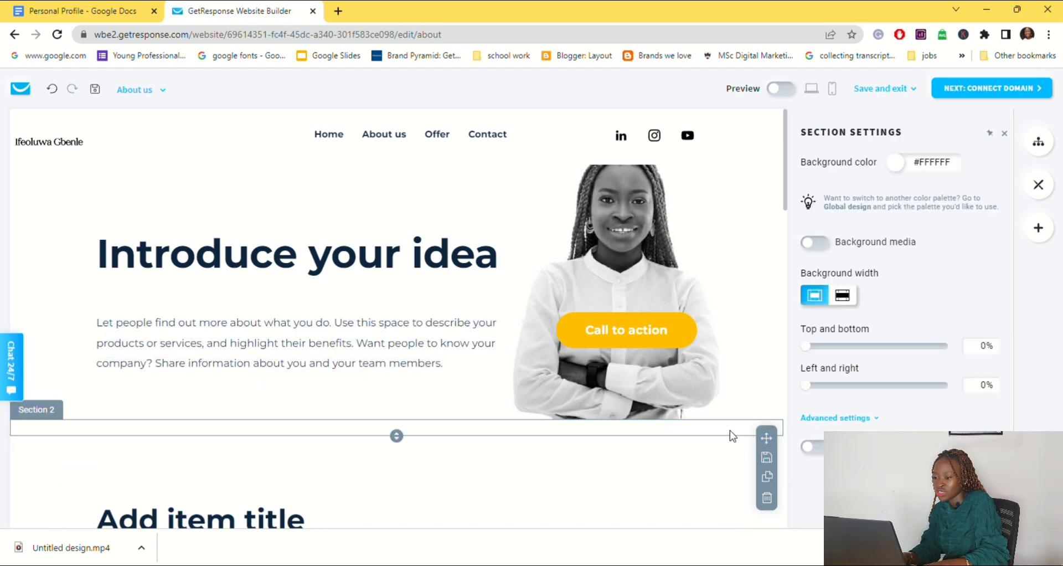
pyautogui.moveTo(398, 419); pyautogui.dragTo(396, 459)
# Replace the "Introduce your idea" heading text with the site owner's full name.
pyautogui.click(496, 272)
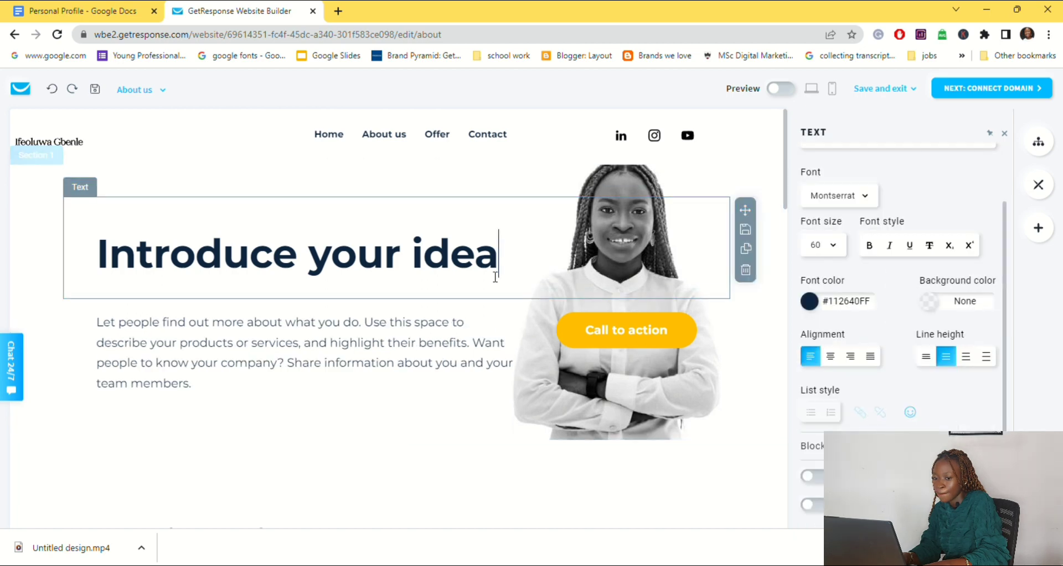
pyautogui.moveTo(500, 267); pyautogui.dragTo(94, 230)
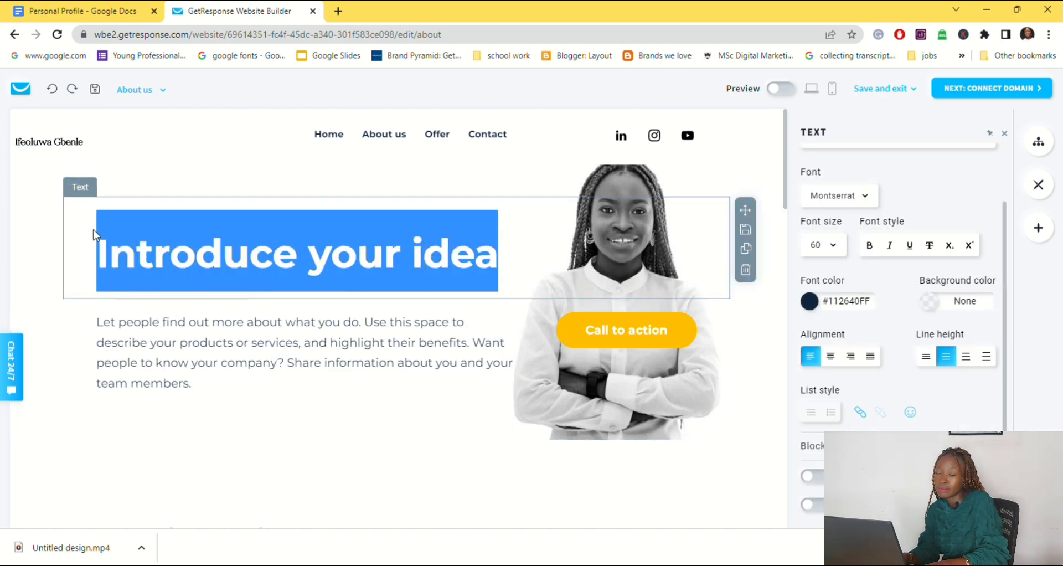
pyautogui.write('I')
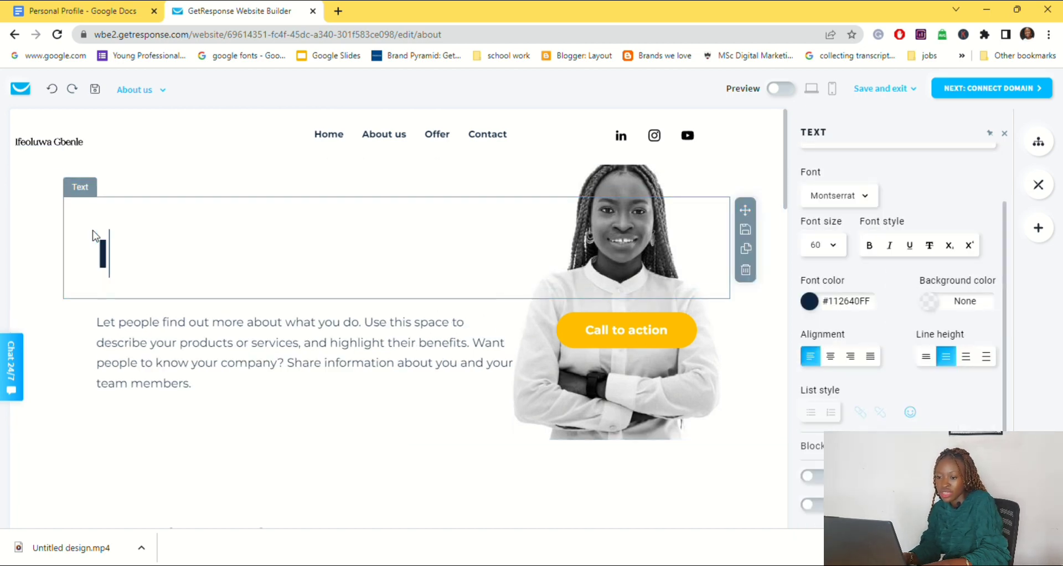
pyautogui.write('feoluwa')
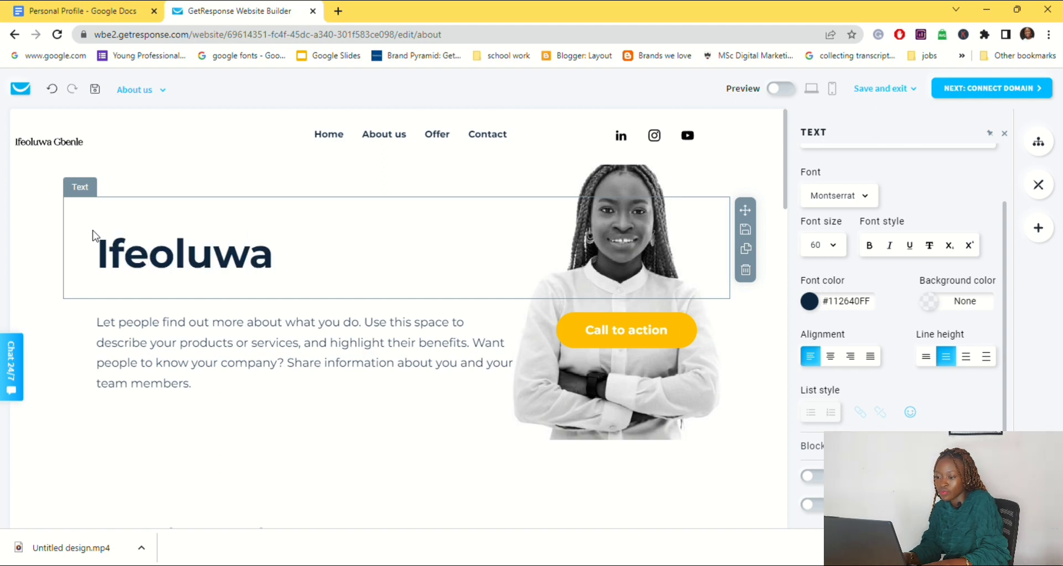
pyautogui.write(' Gbenle')
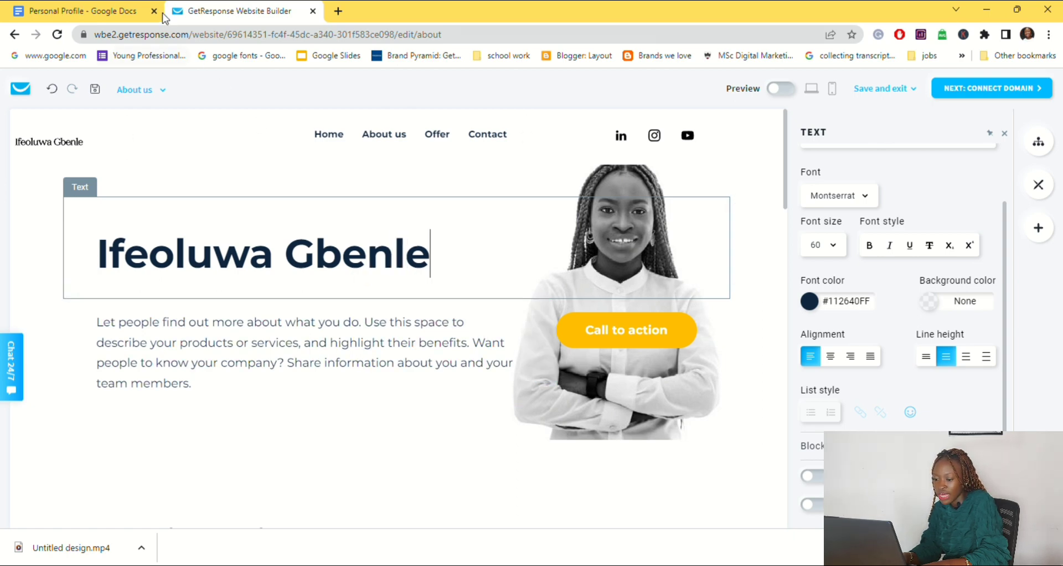
# Replace the hero placeholder paragraph with the profile text starting "As a brand and marketing professional" from the Personal Profile document.
pyautogui.click(101, 5)
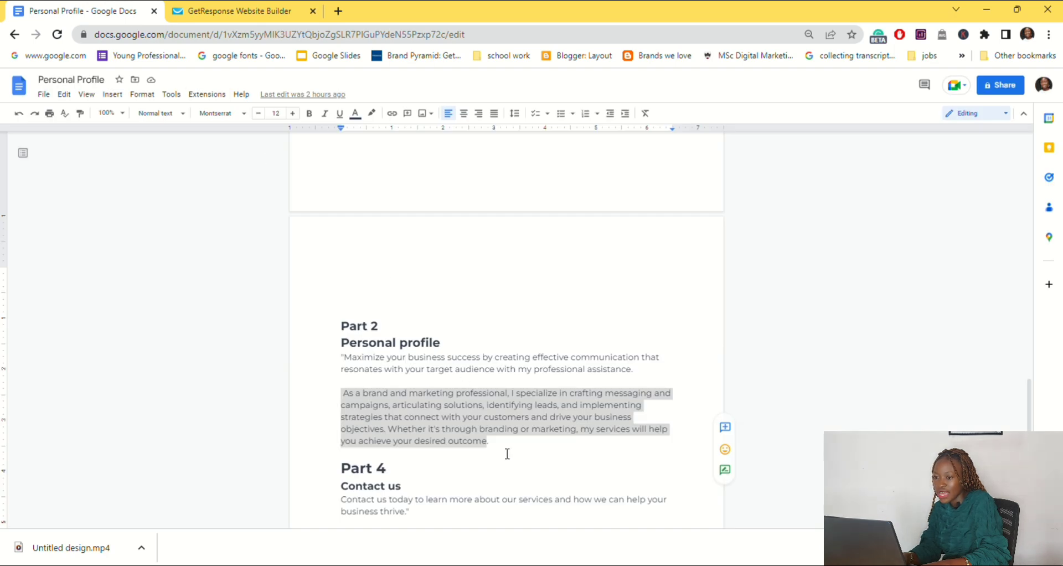
pyautogui.click(247, 9)
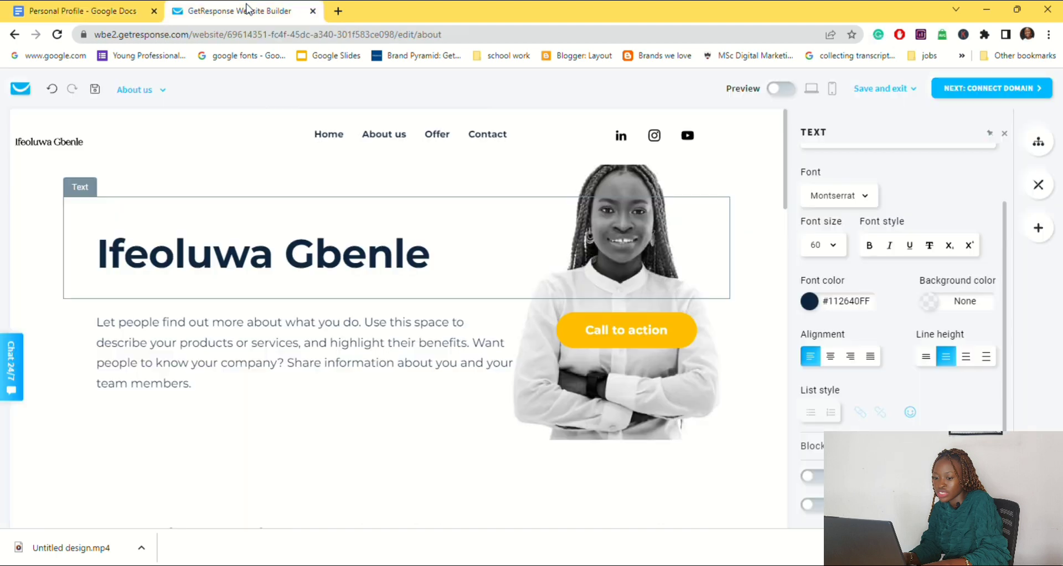
pyautogui.click(214, 395)
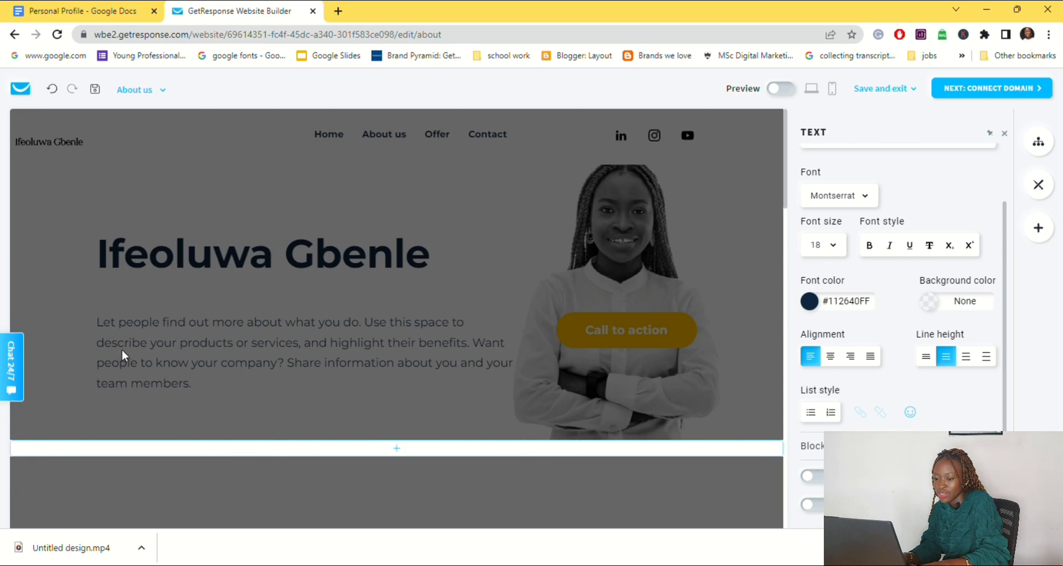
pyautogui.click(121, 349)
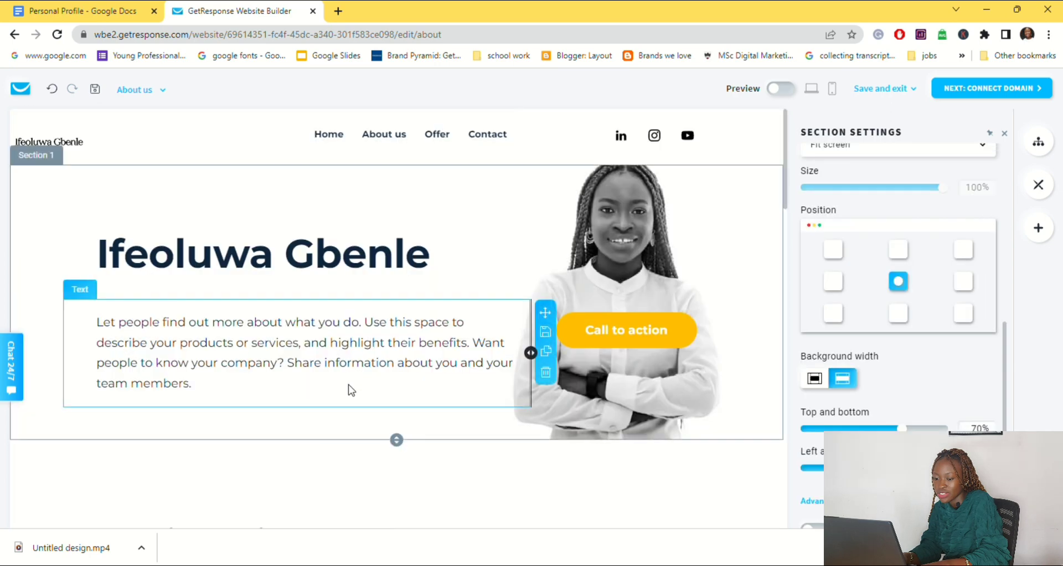
pyautogui.click(193, 389)
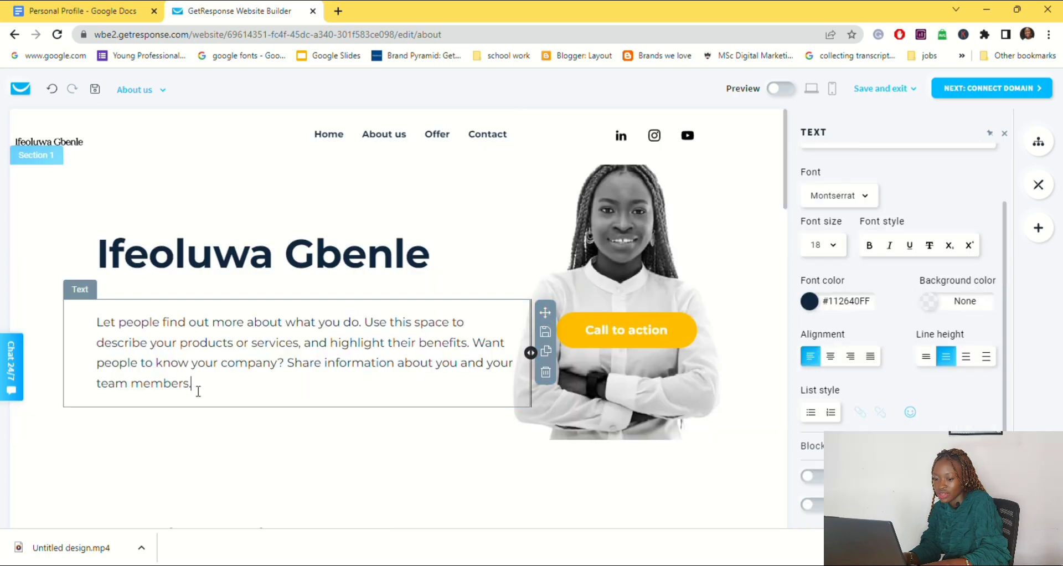
pyautogui.moveTo(191, 387); pyautogui.dragTo(95, 329)
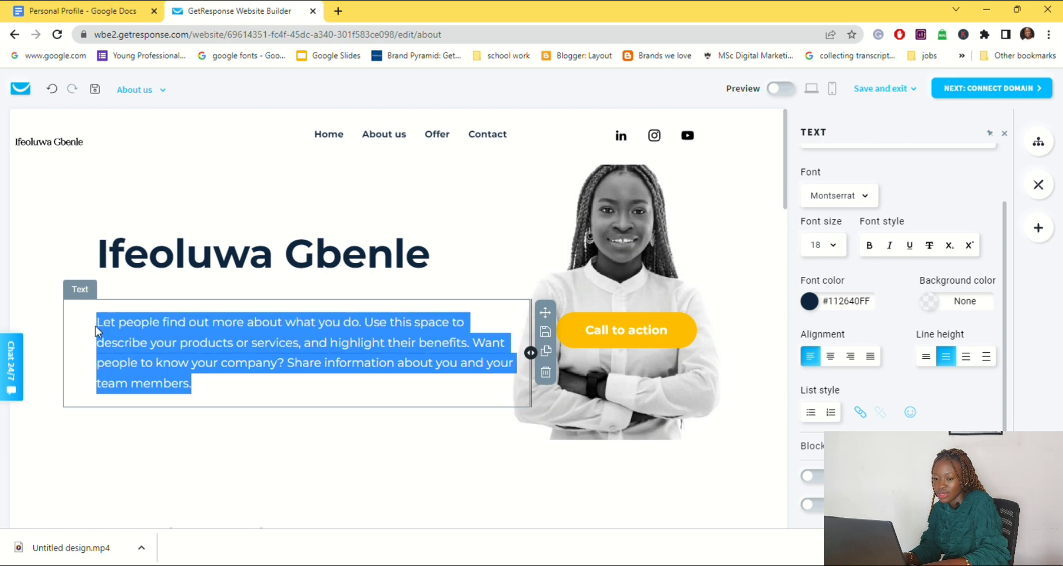
pyautogui.write("As a brand and marketing professional, I specialize in crafting messaging and campaigns, articulating solutions, identifying leads, and implementing strategies that connect with your customers and drive your business objectives. Whether it's through branding or marketing, my services will help you achieve your desired outcome")
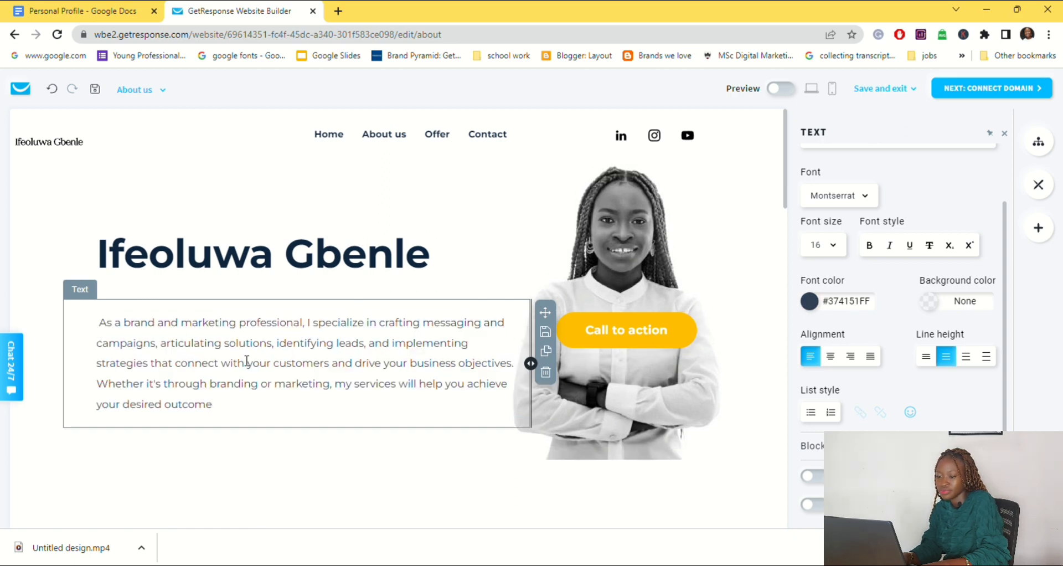
# Delete the "Call to action" and "SEND A MESSAGE" buttons from the hero section.
pyautogui.press('Escape')
pyautogui.click(714, 461)
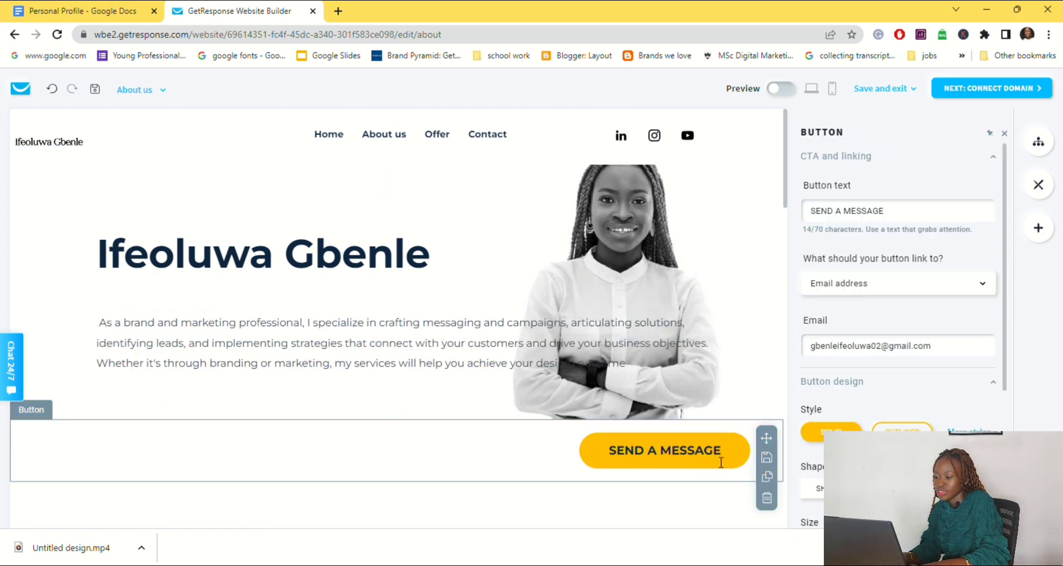
pyautogui.click(767, 499)
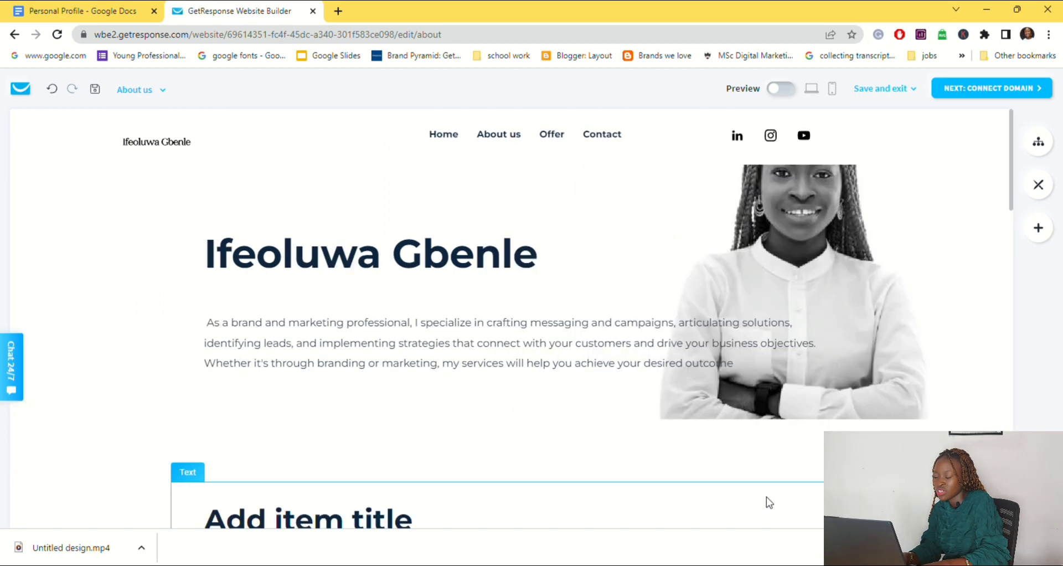
# Insert line breaks in the hero paragraph after "messaging", "implementing", "business" and "marketing," to keep the text clear of the portrait.
pyautogui.click(670, 327)
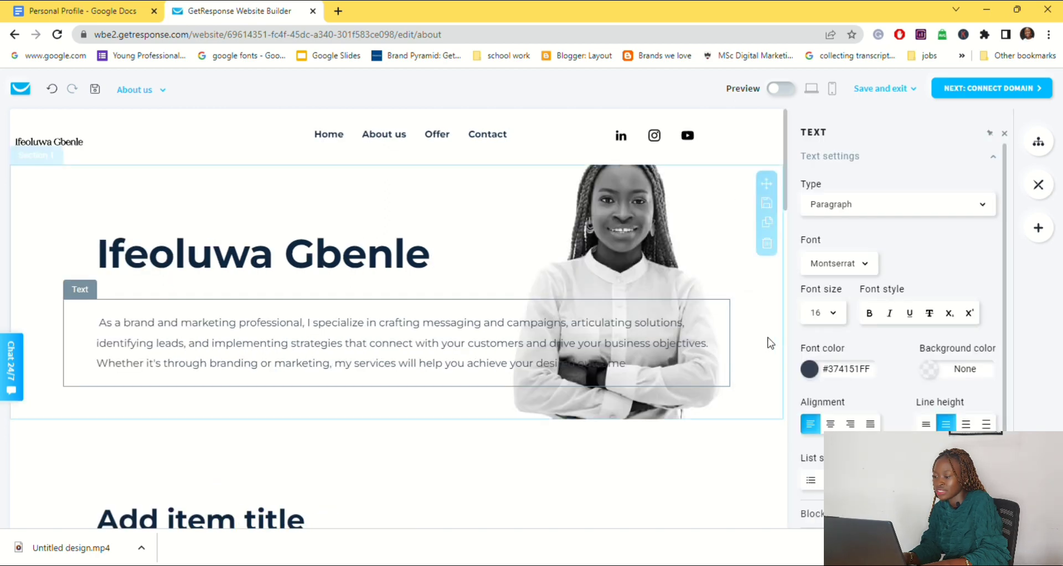
pyautogui.moveTo(752, 321); pyautogui.dragTo(492, 328)
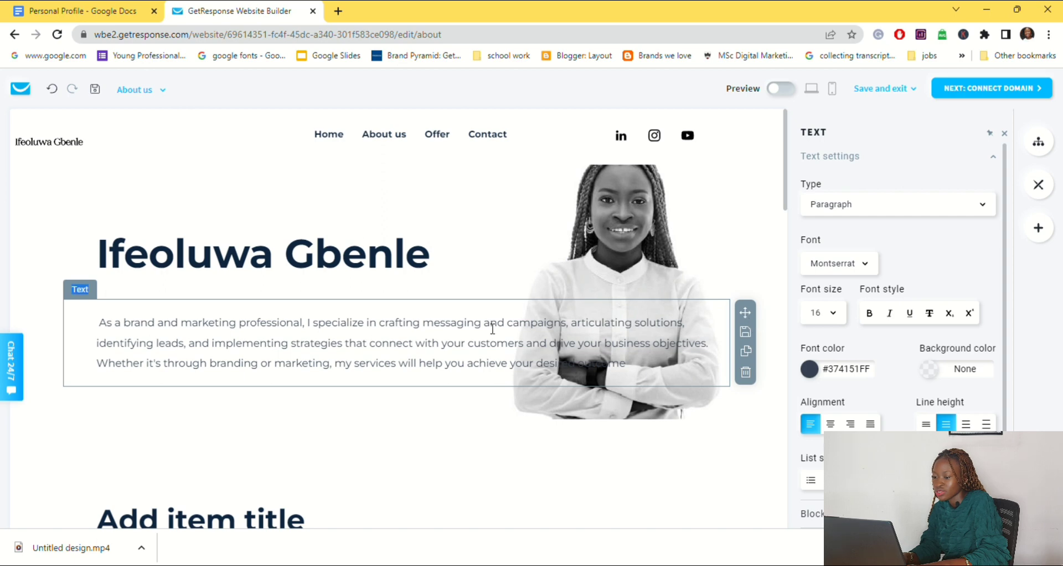
pyautogui.press('Return')
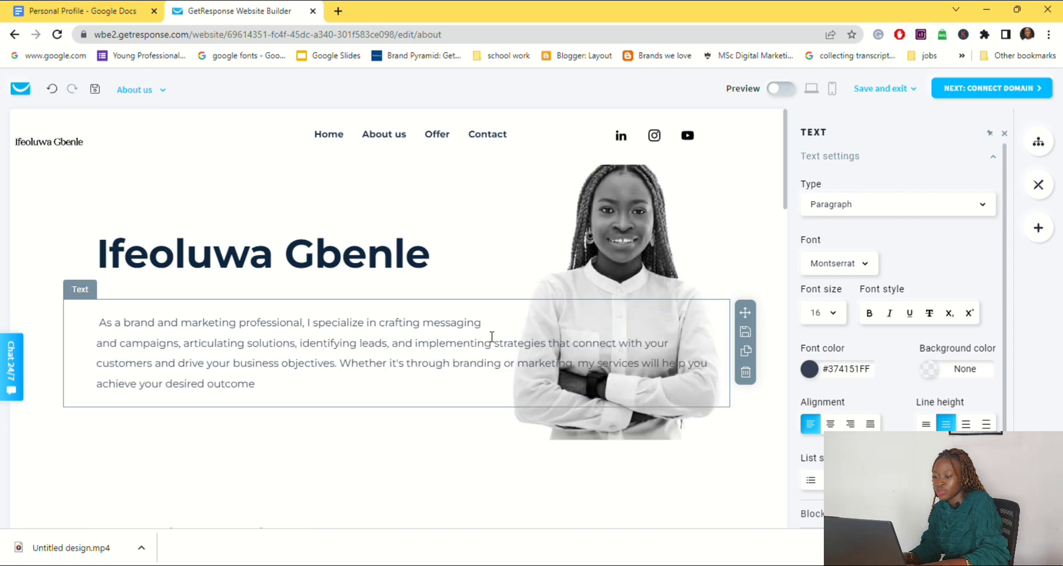
pyautogui.press('Return')
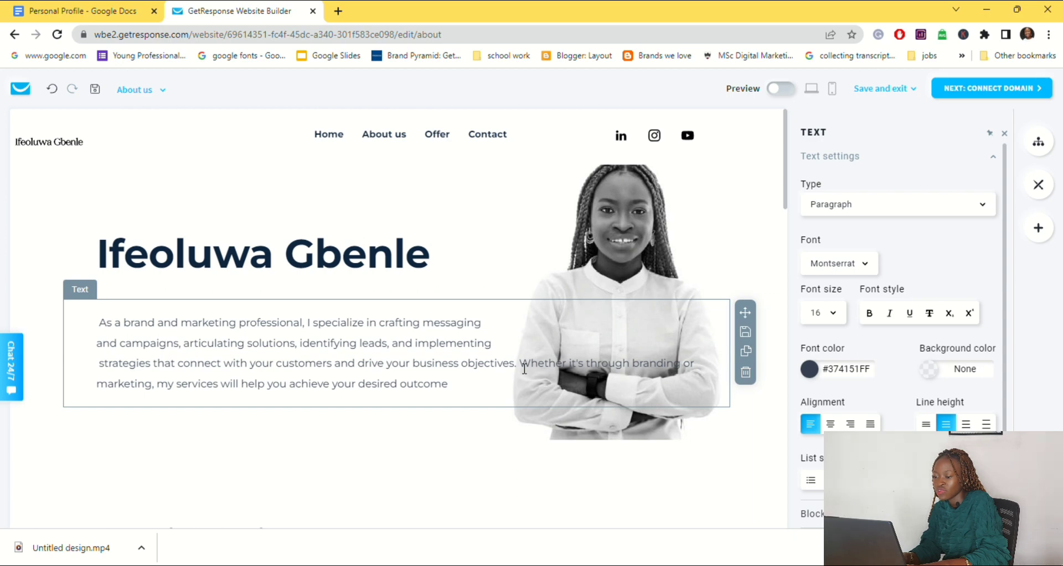
pyautogui.press('Return')
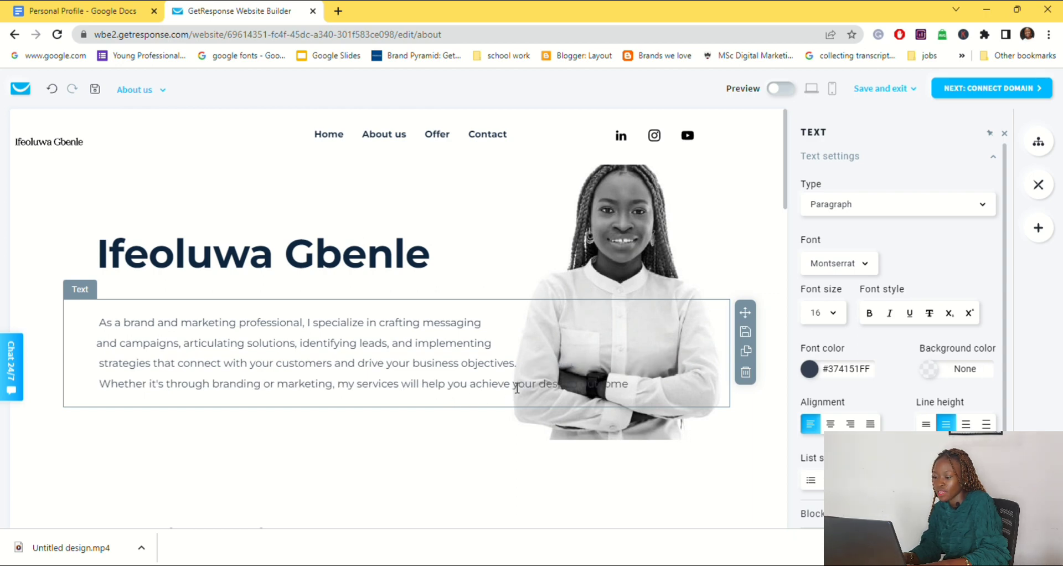
pyautogui.click(475, 390)
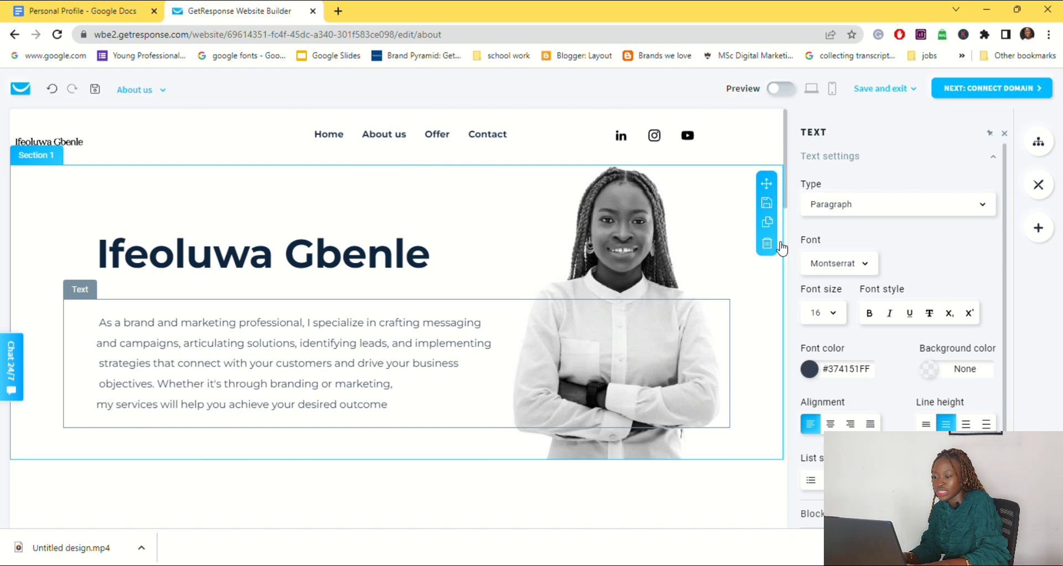
# Delete the "Add item title" section and the surfing photo gallery section from the About us page.
pyautogui.moveTo(784, 139); pyautogui.dragTo(769, 222)
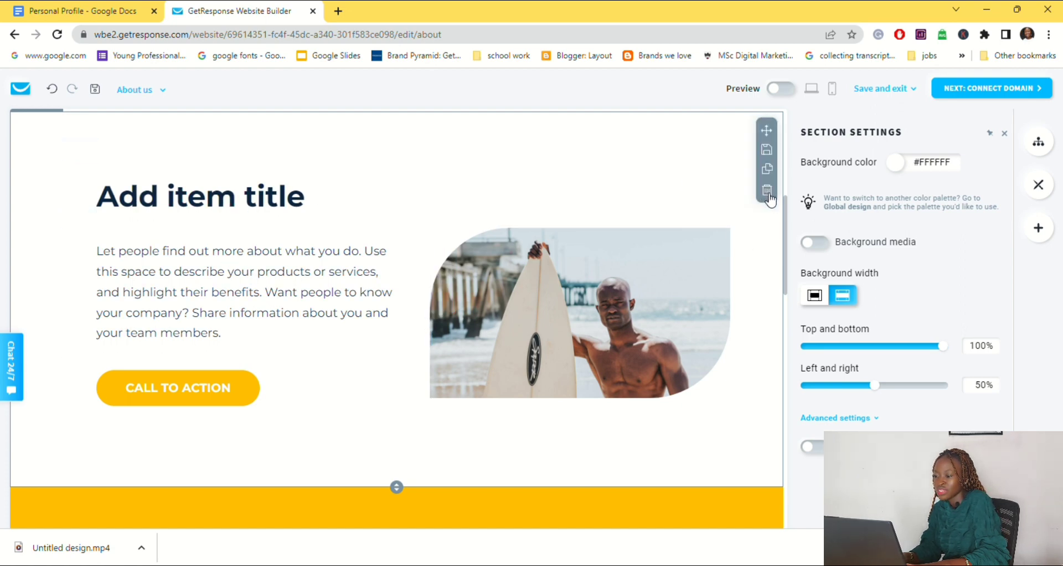
pyautogui.click(767, 193)
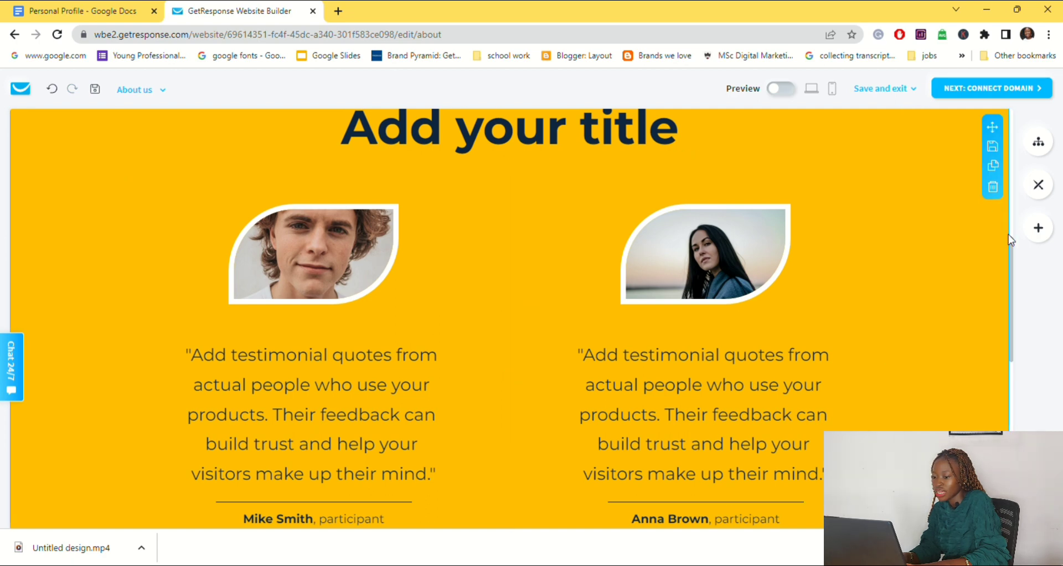
pyautogui.scroll(-5, 1007, 375)
pyautogui.scroll(-3, 1006, 375)
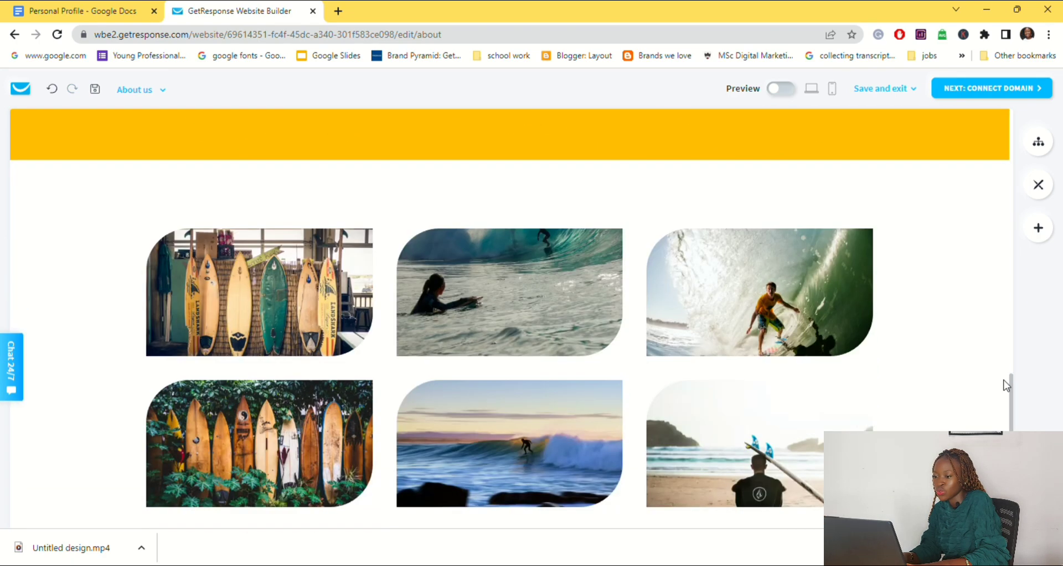
pyautogui.scroll(-2, 1005, 369)
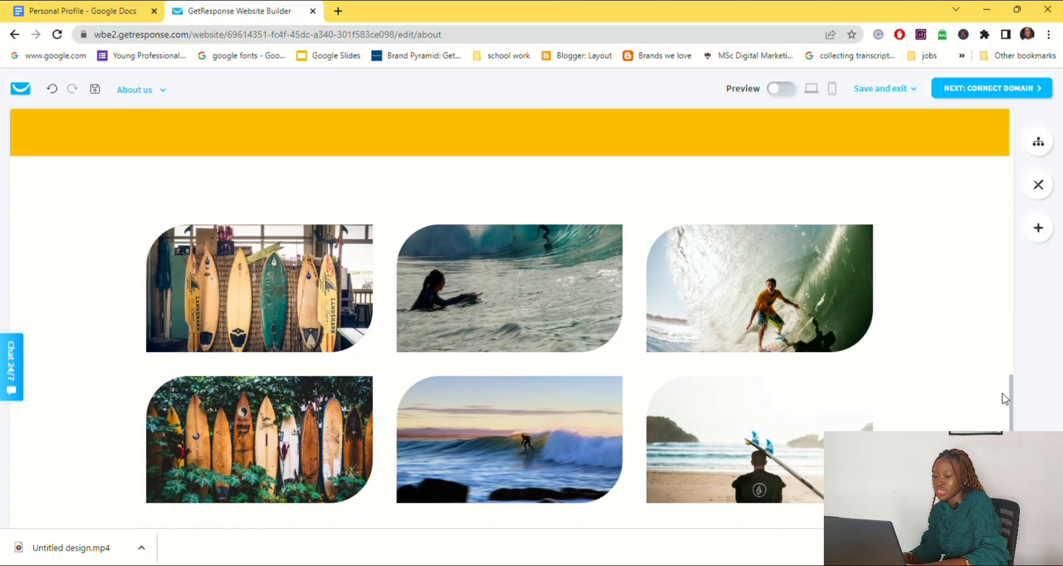
pyautogui.click(883, 89)
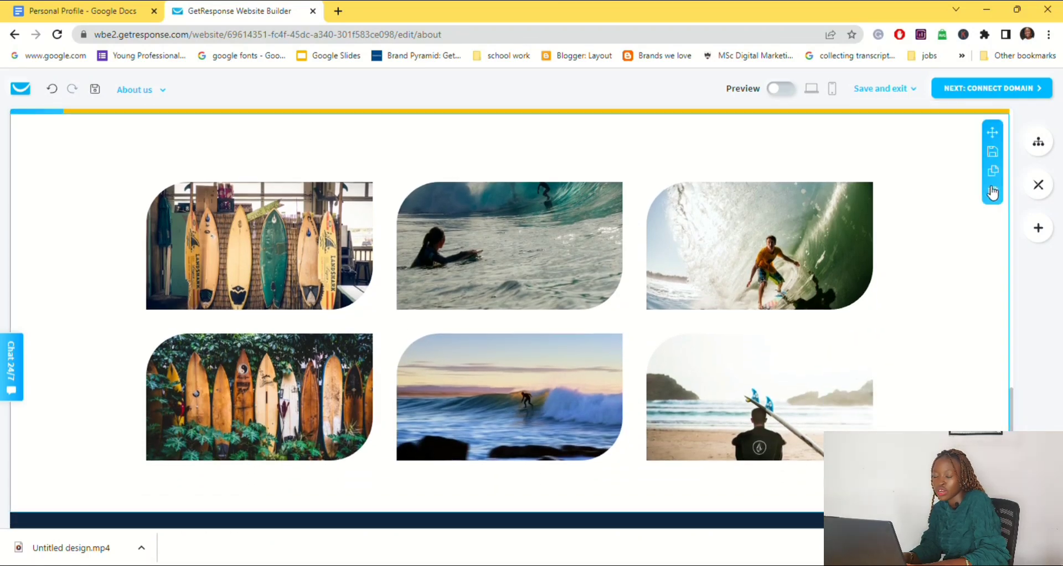
pyautogui.scroll(5, 996, 198)
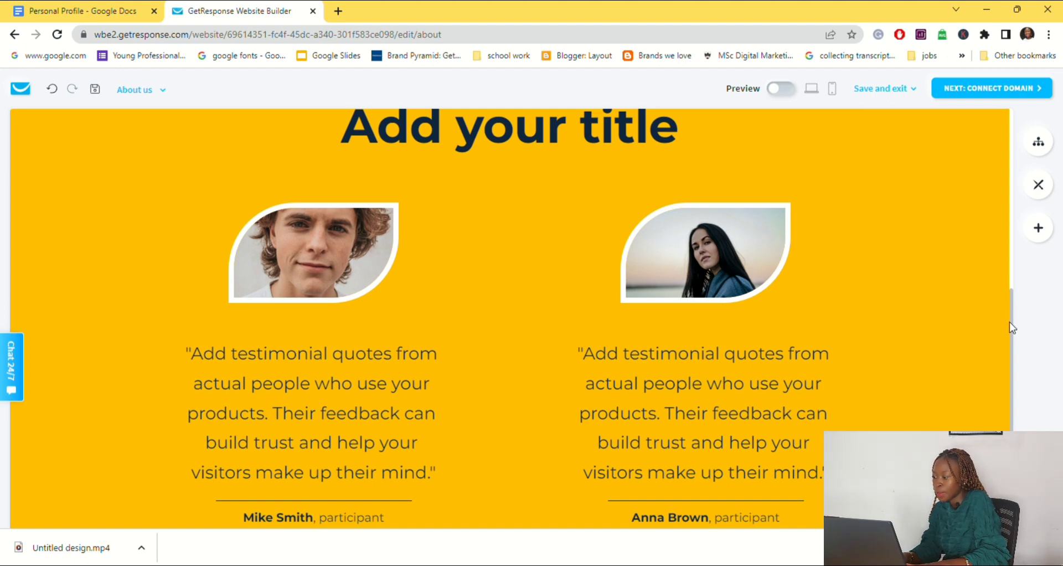
pyautogui.scroll(-3, 1022, 384)
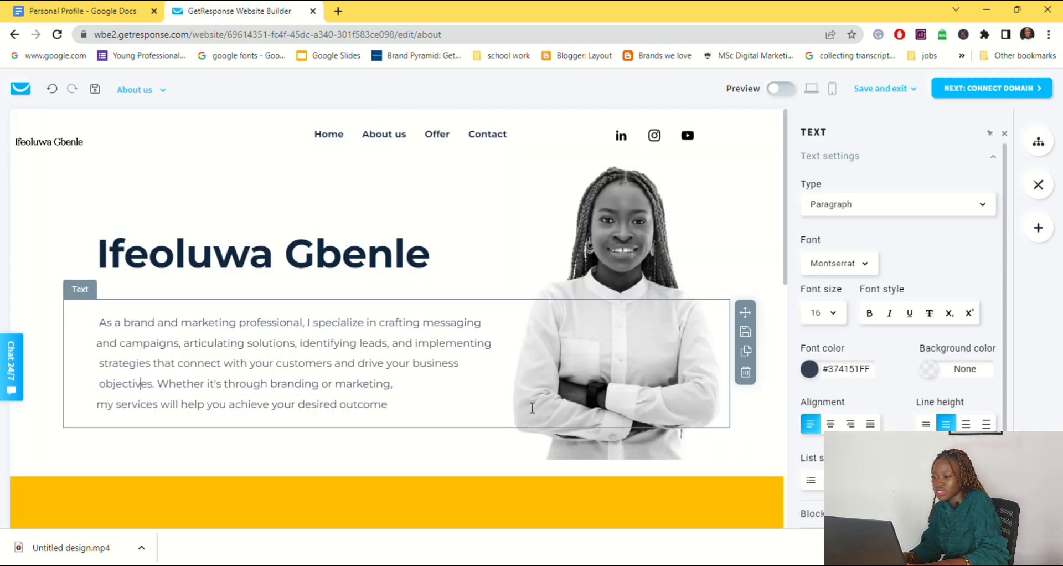
pyautogui.click(344, 252)
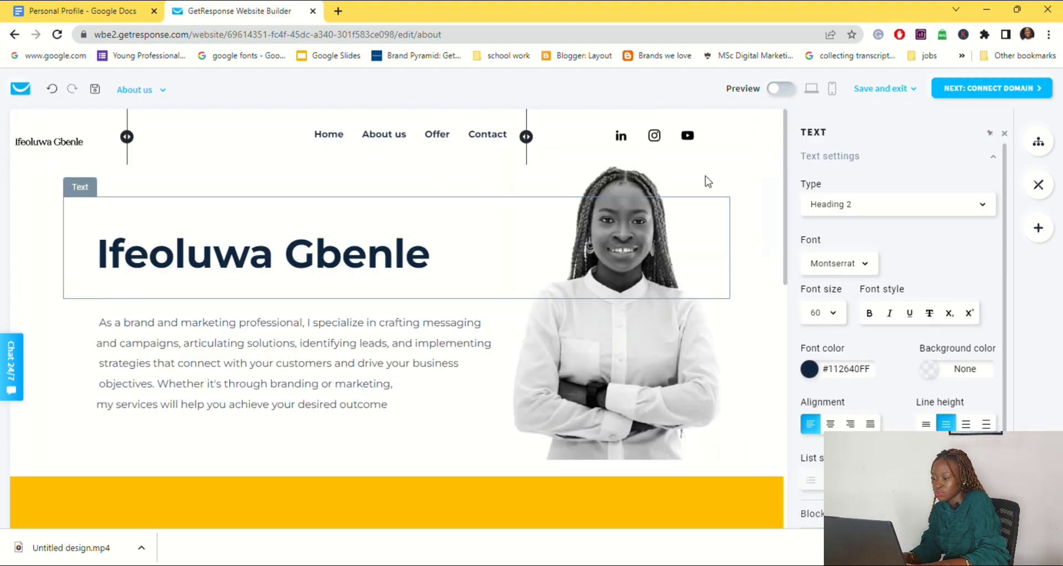
pyautogui.click(1016, 239)
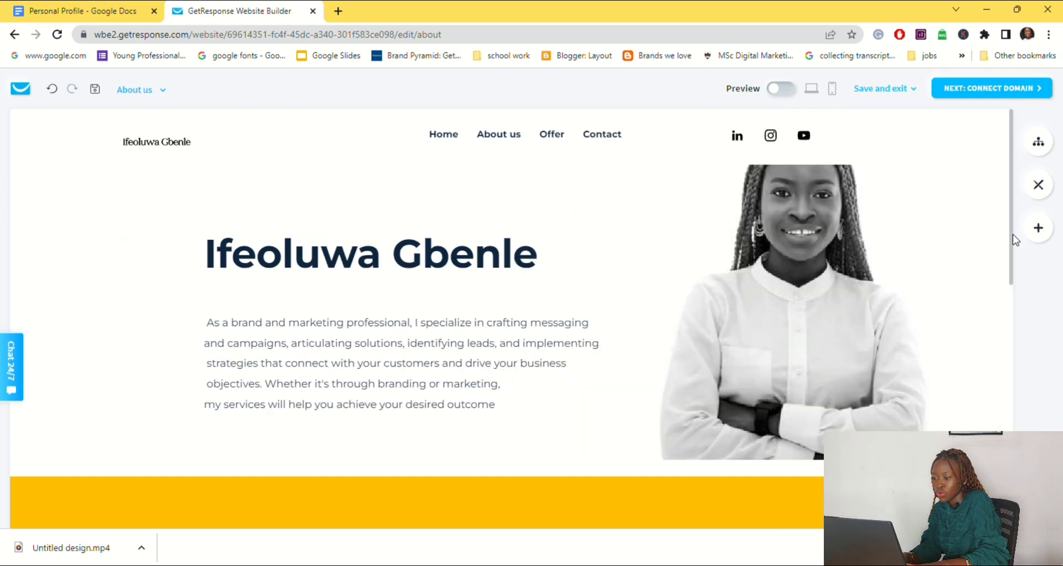
pyautogui.moveTo(1012, 235)
pyautogui.mouseDown()
pyautogui.moveTo(1017, 480)
pyautogui.moveTo(1003, 232)
pyautogui.mouseUp()
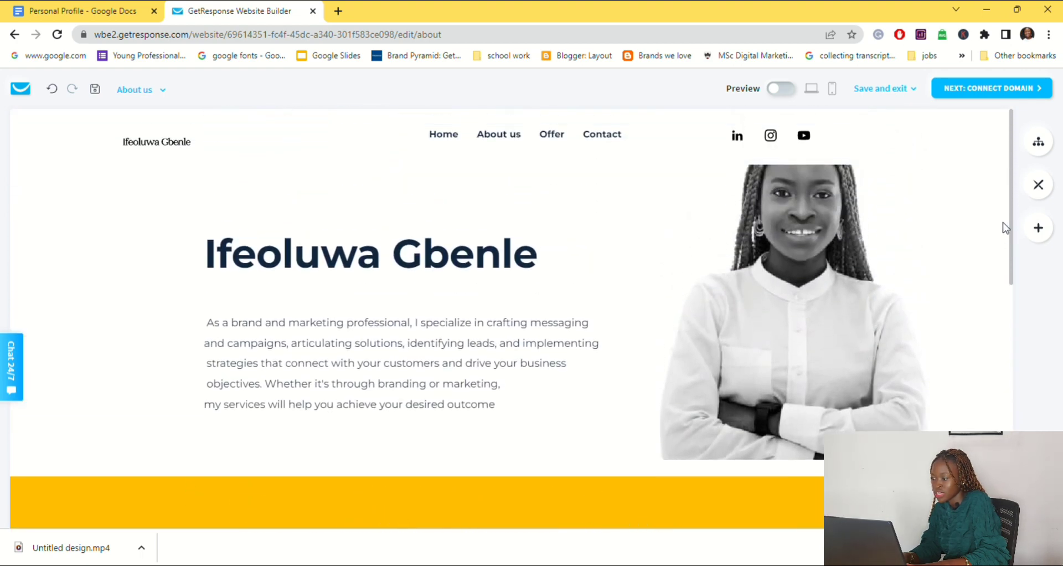
pyautogui.moveTo(1008, 229)
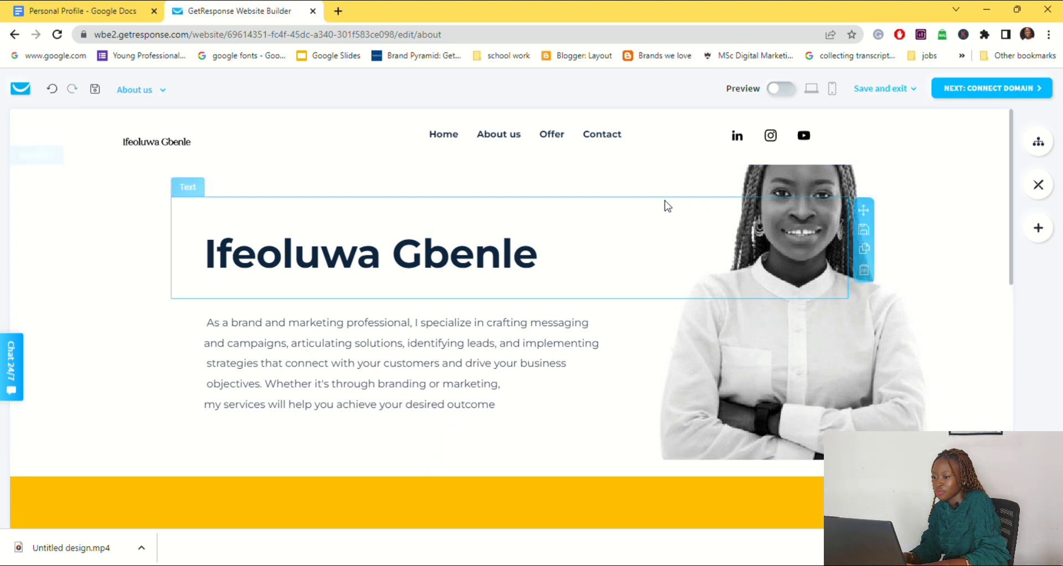